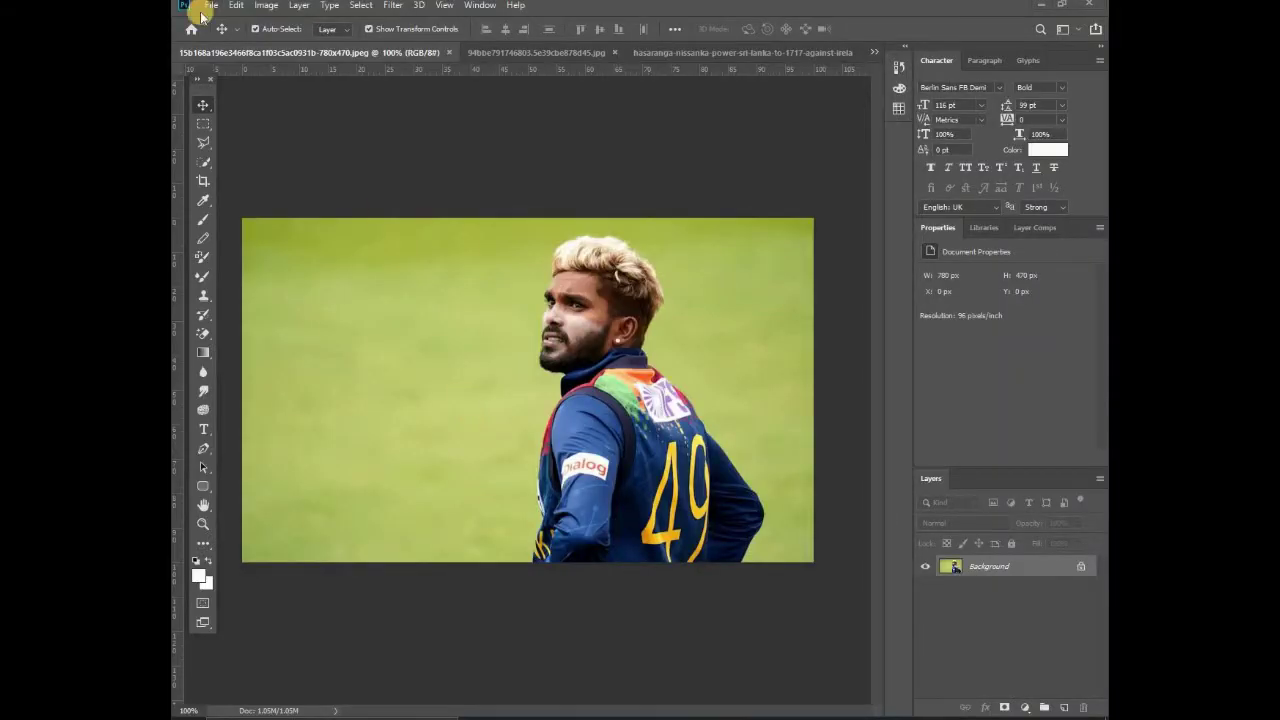
Create a blank 1700 × 2048 px, 300 ppi document from the recent Custom preset.
left_click(211, 5)
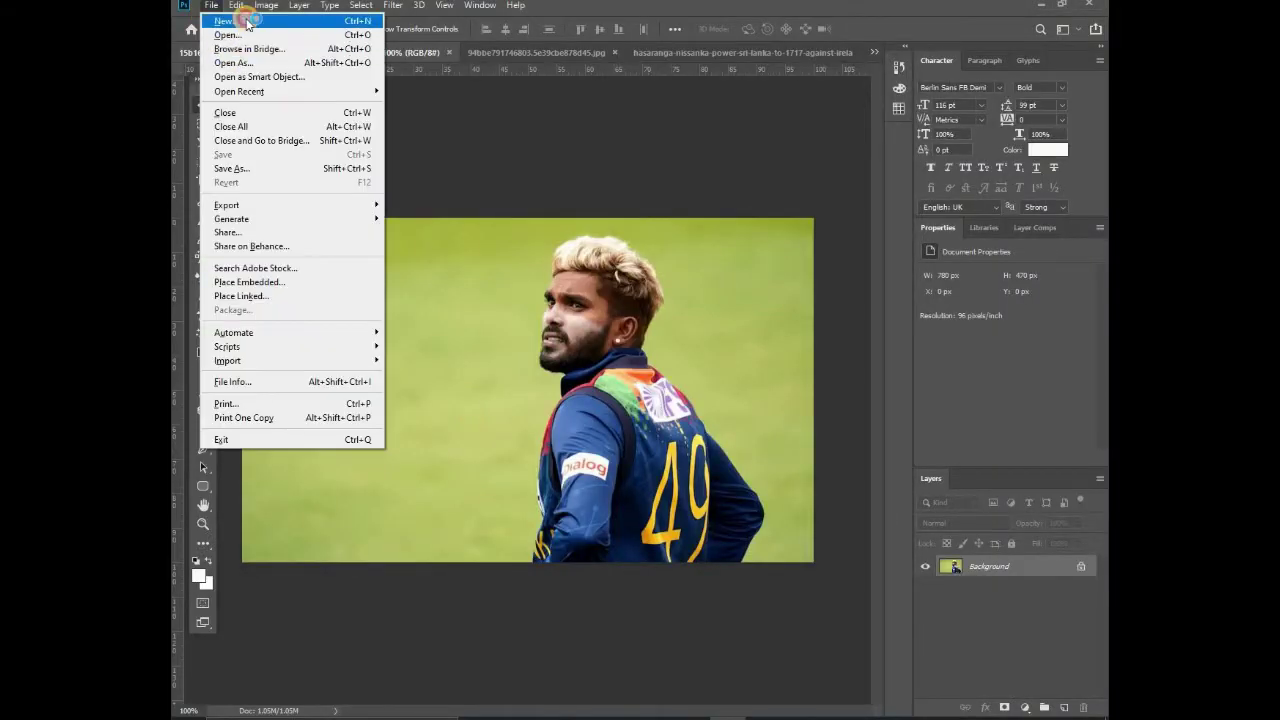
left_click(240, 17)
left_click(628, 475)
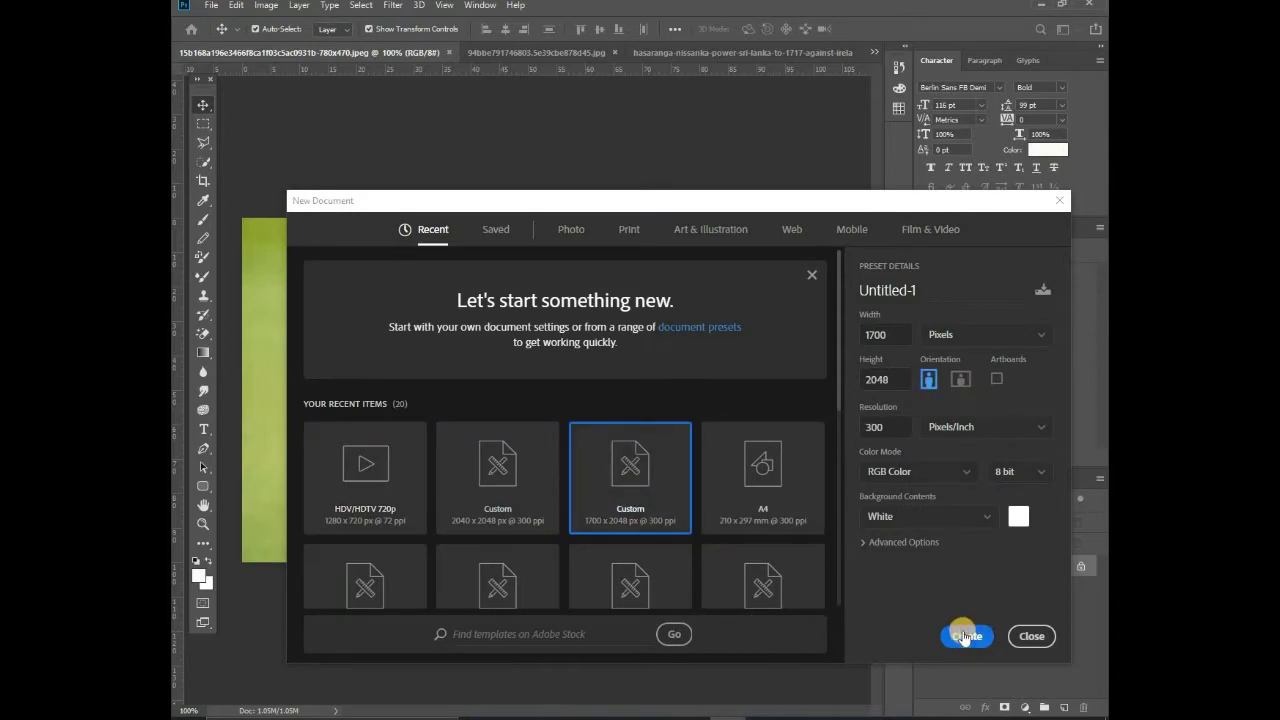
left_click(966, 634)
Cycle through the open reference images and Untitled-1, ending on the stadium photo.
left_click(674, 51)
left_click(554, 51)
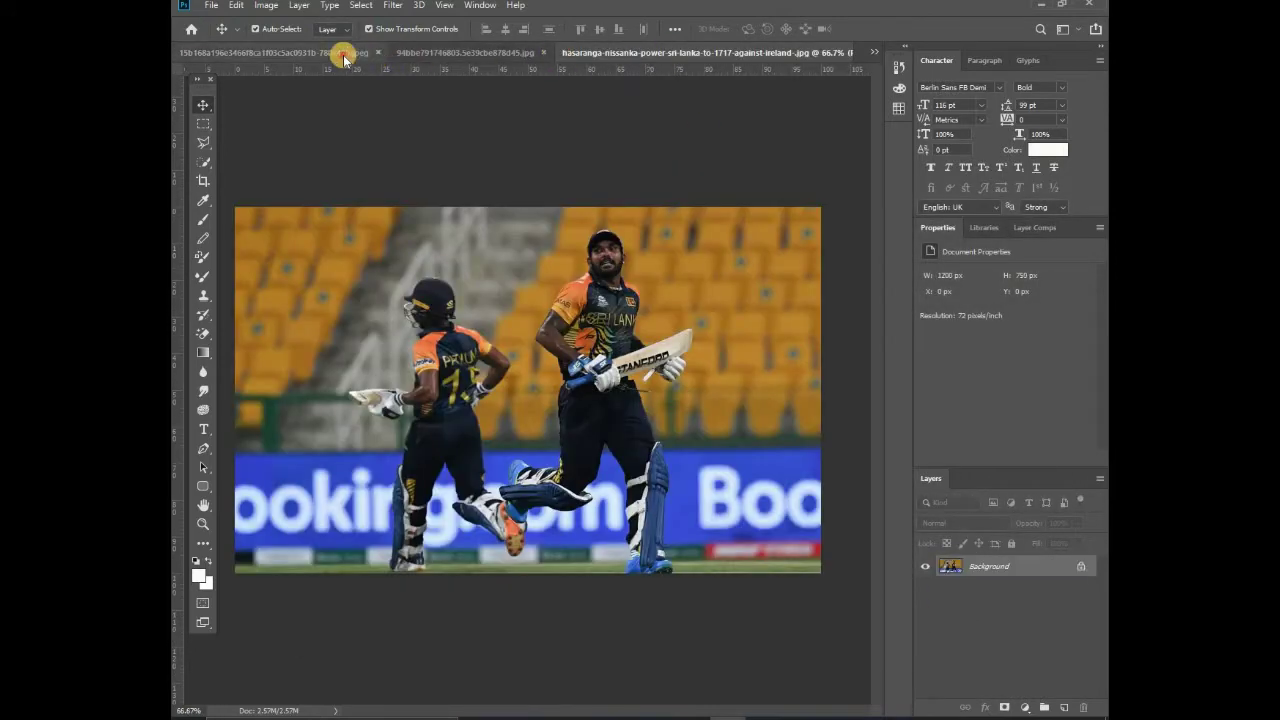
left_click(343, 51)
left_click(843, 52)
left_click(874, 52)
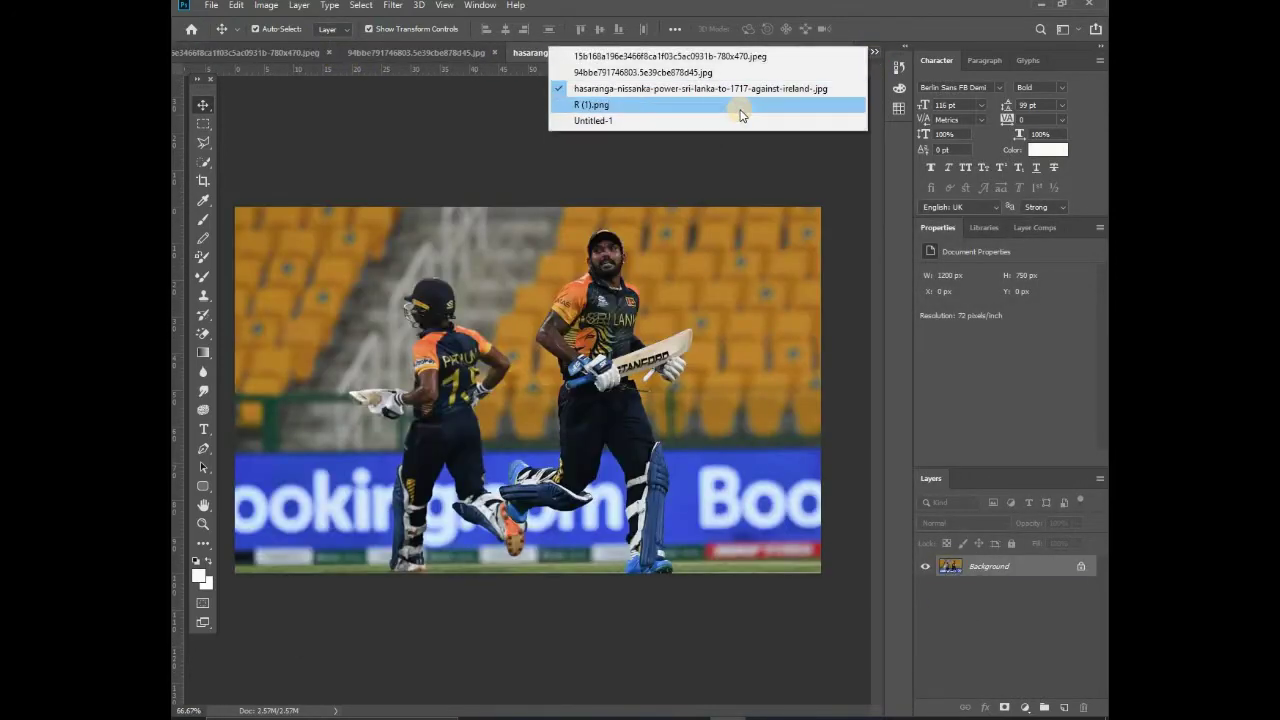
left_click(737, 108)
left_click(874, 52)
left_click(757, 122)
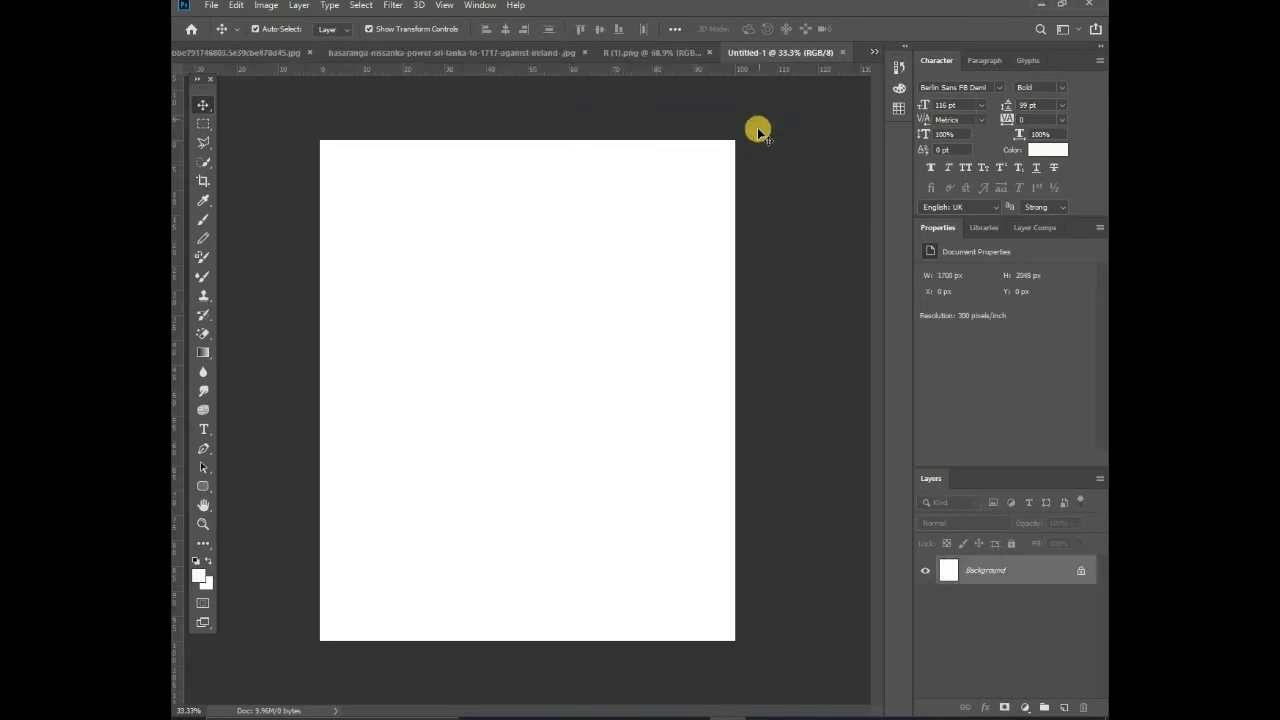
left_click(261, 55)
Crop outward to extend the stadium photo's canvas at the top and bottom.
key("c")
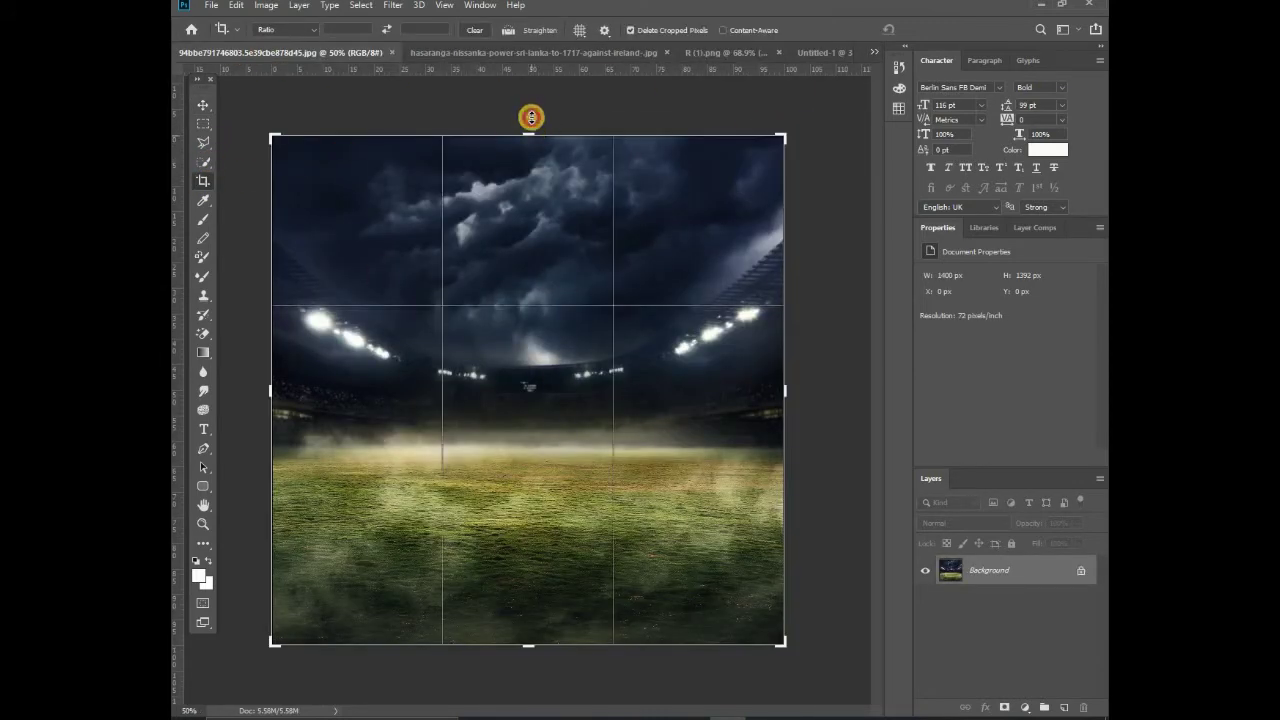
left_click_drag(529, 137, 529, 86)
left_click_drag(530, 696, 529, 566)
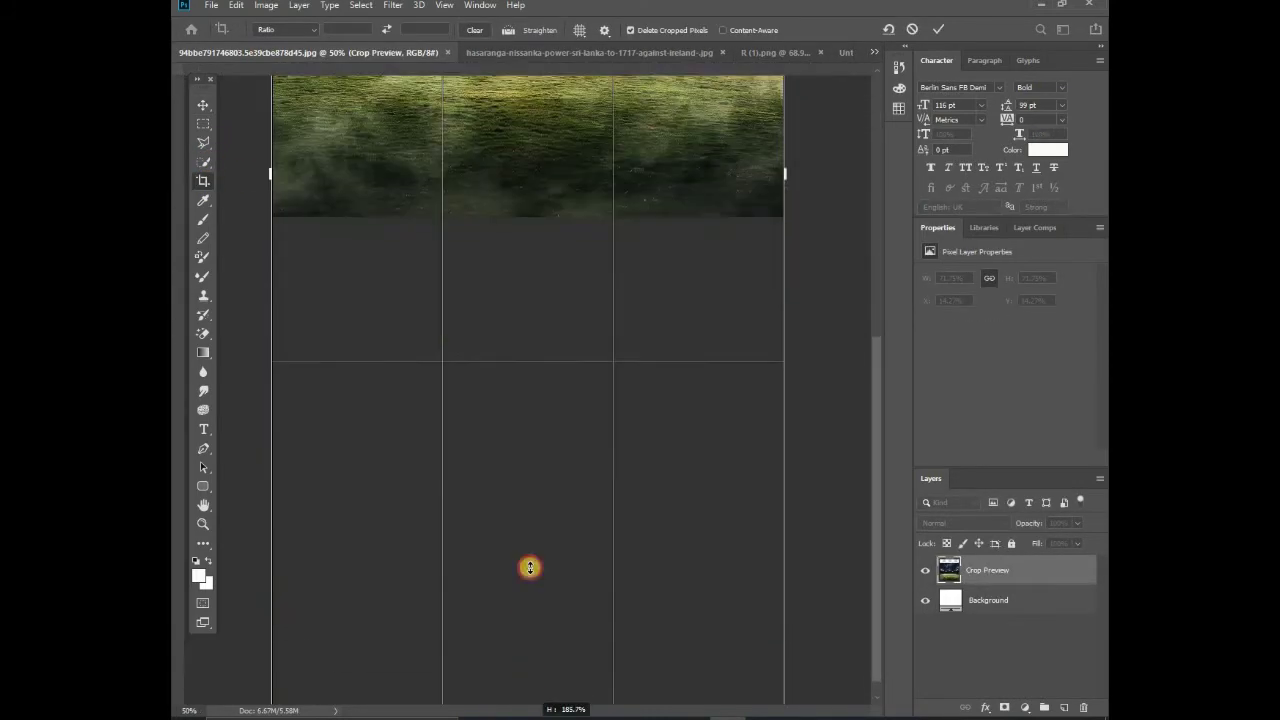
scroll(520, 591, "up", 3)
scroll(521, 592, "up", 2)
left_click(203, 123)
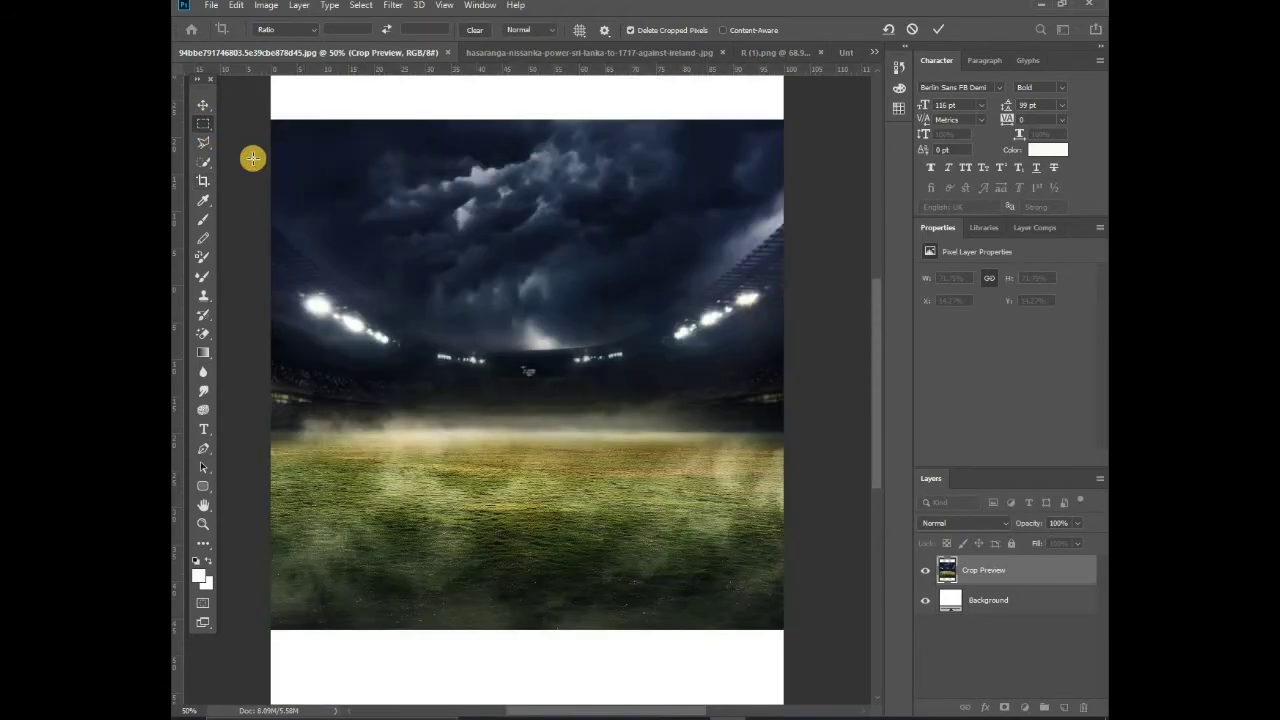
Content-Aware Fill the blank top and bottom strips with matching sky and grass.
left_click_drag(271, 173, 786, 306)
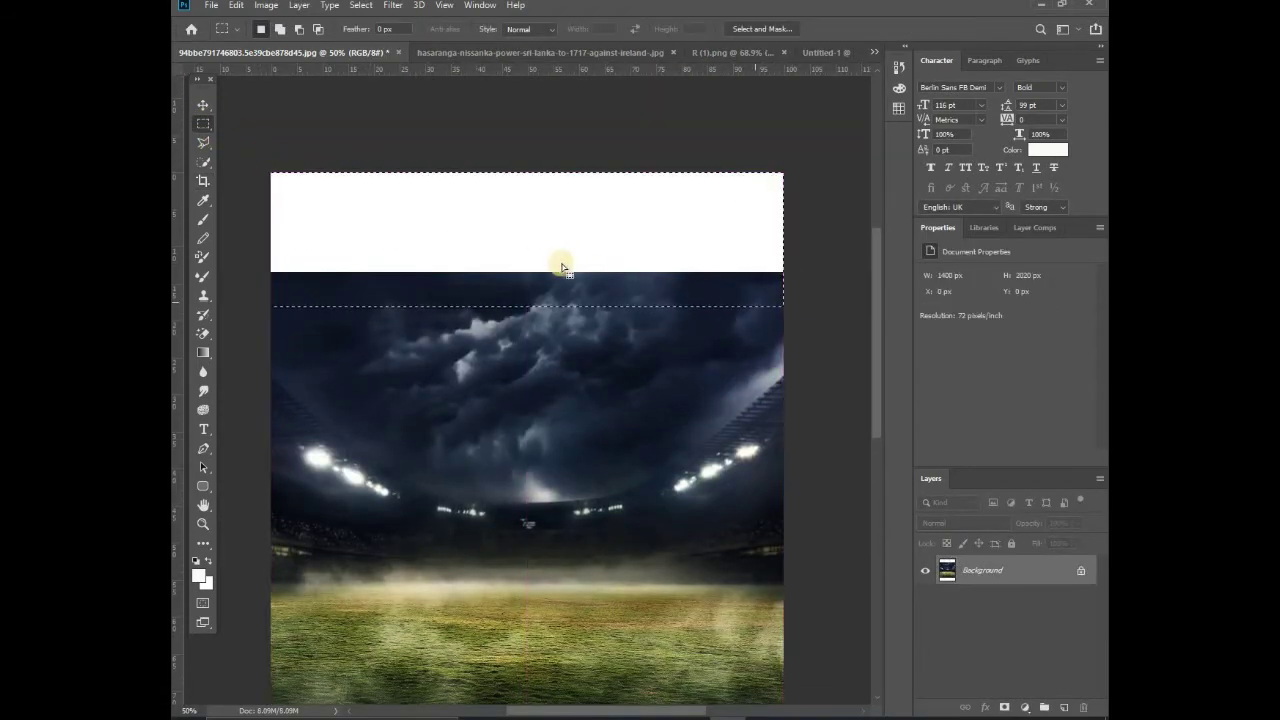
right_click(560, 264)
left_click(600, 443)
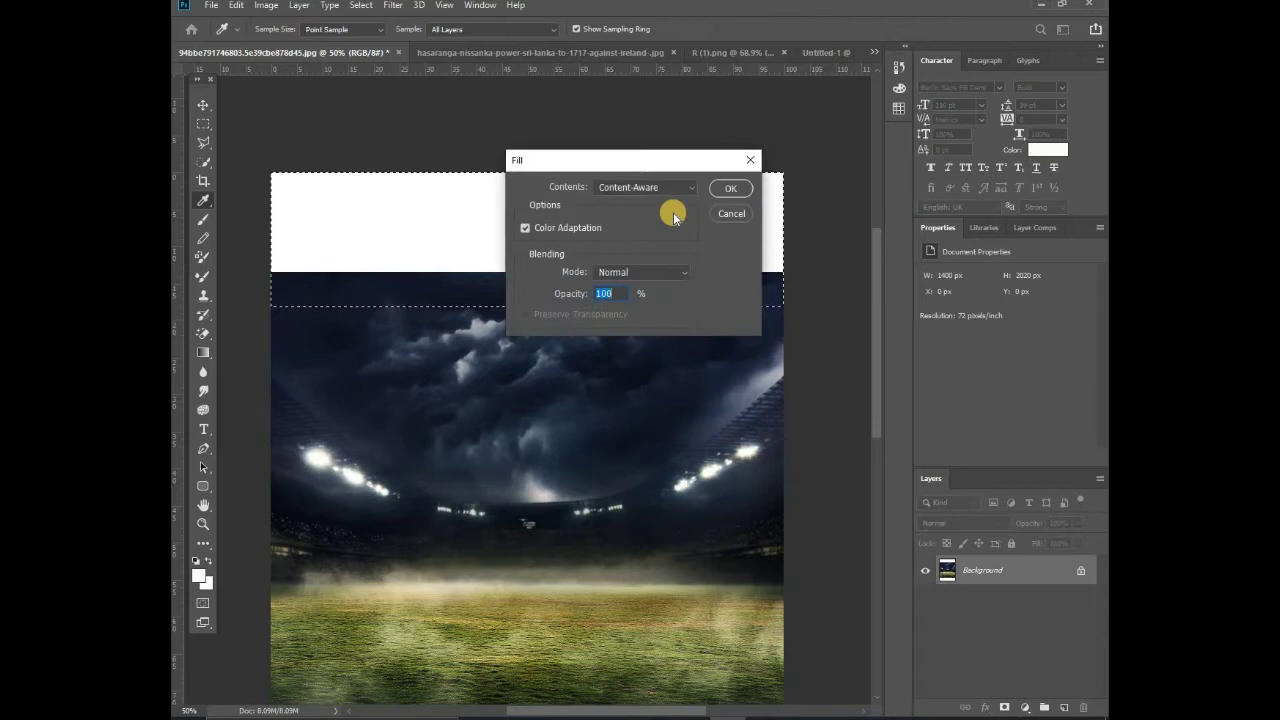
left_click(730, 189)
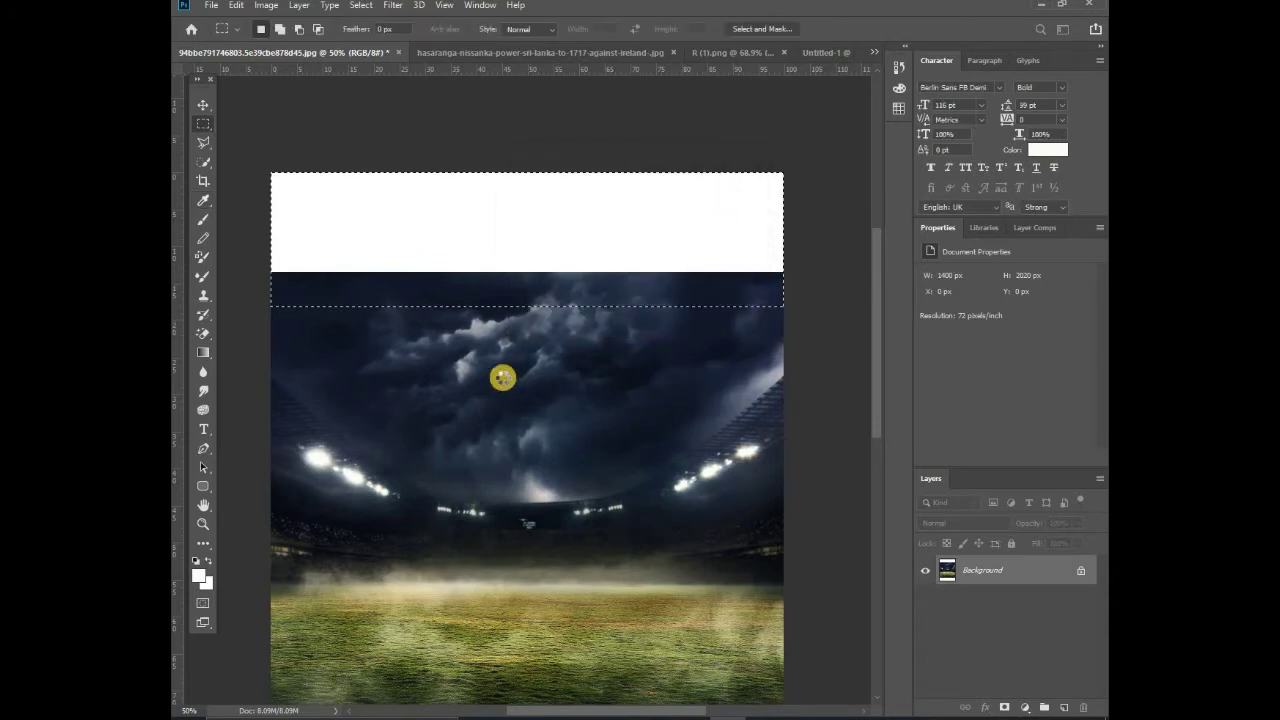
scroll(500, 375, "down", 2)
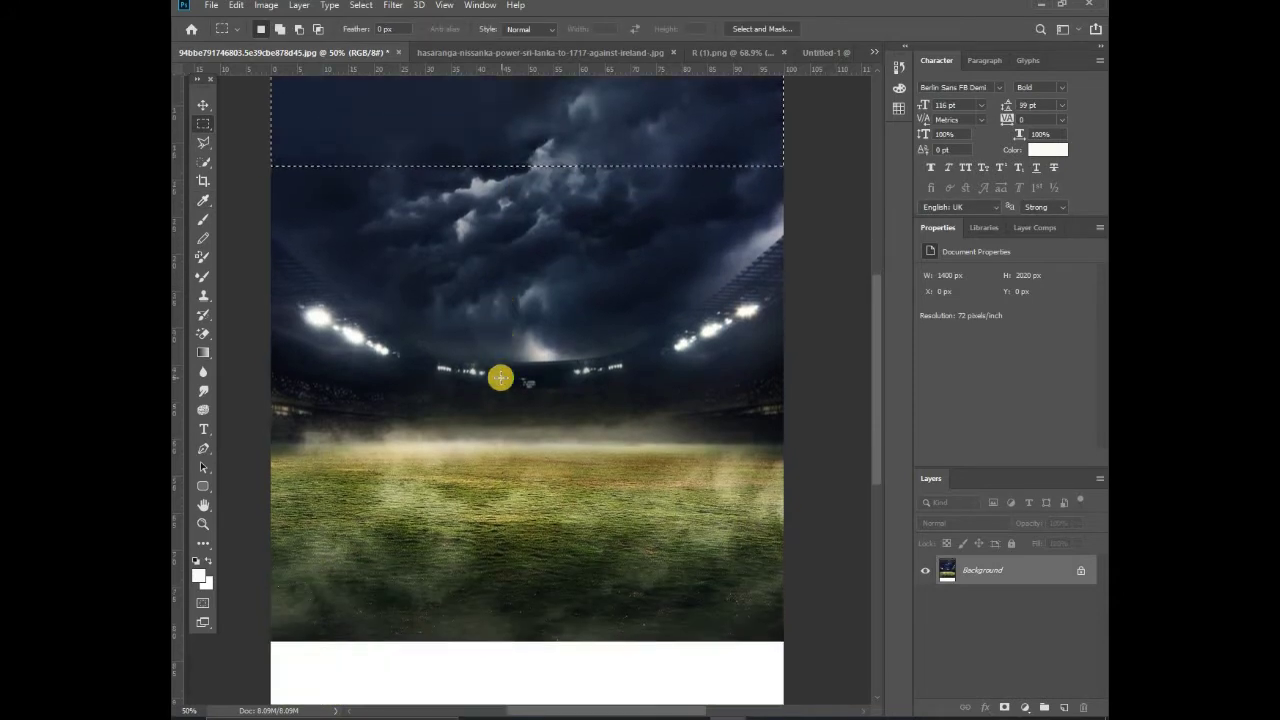
scroll(480, 370, "down", 4)
left_click_drag(271, 385, 800, 529)
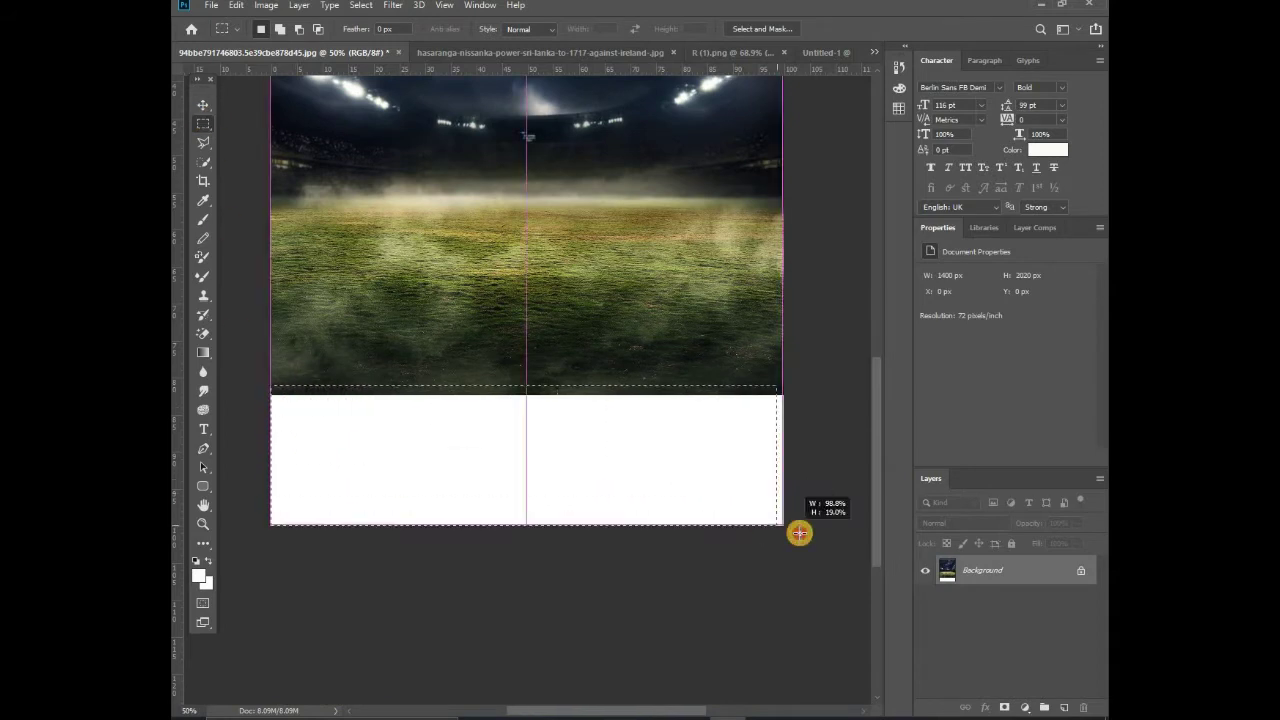
right_click(604, 468)
left_click(622, 381)
left_click(730, 190)
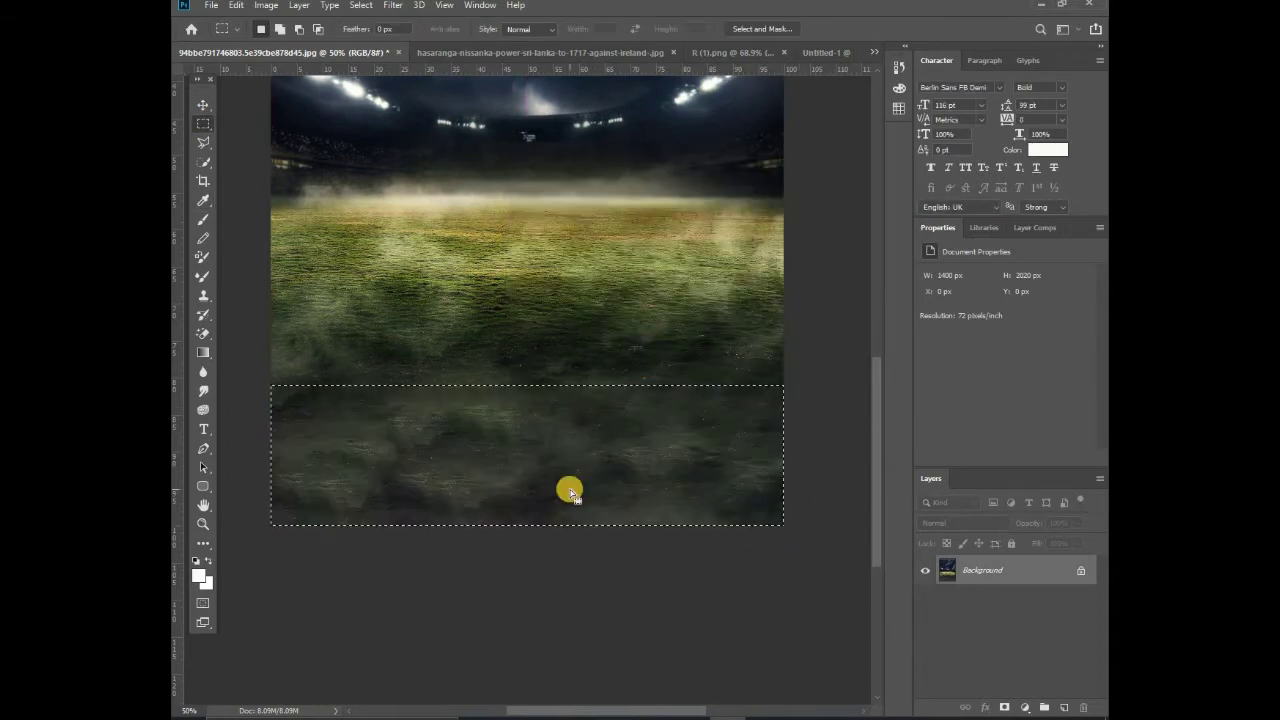
Drag the extended stadium image into the Untitled-1 poster document.
scroll(569, 489, "up", 1)
left_click(203, 105)
scroll(553, 305, "up", 1)
mouse_move(549, 302)
left_mouse_down()
mouse_move(840, 64)
mouse_move(551, 383)
mouse_move(477, 389)
left_mouse_up()
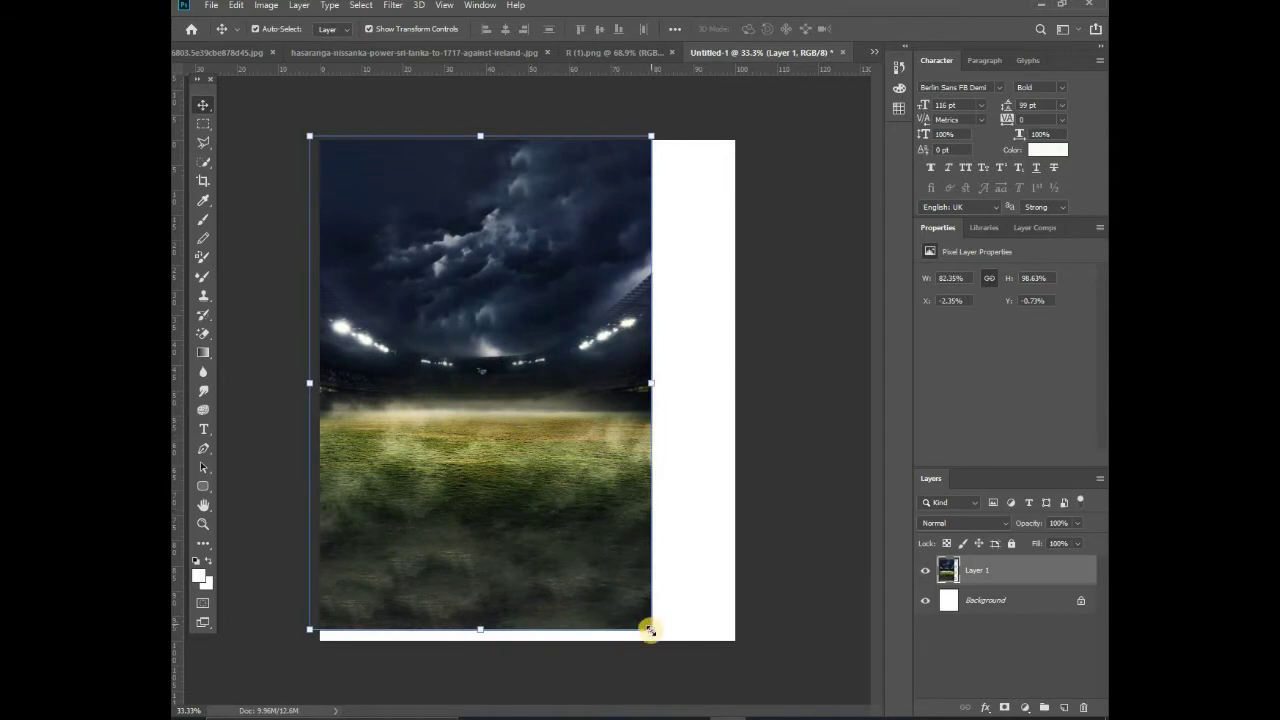
Scale the stadium layer up to cover the whole Untitled-1 canvas and nudge it down.
key("ctrl+t")
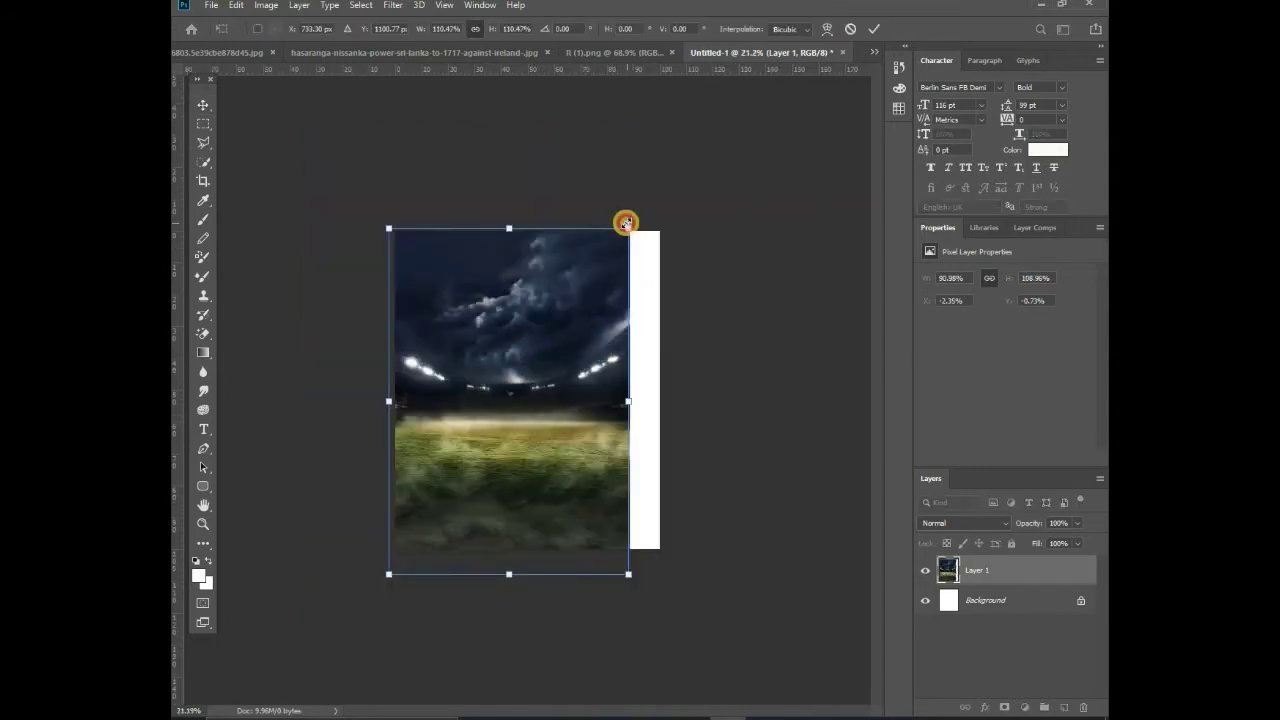
left_click_drag(623, 220, 668, 200)
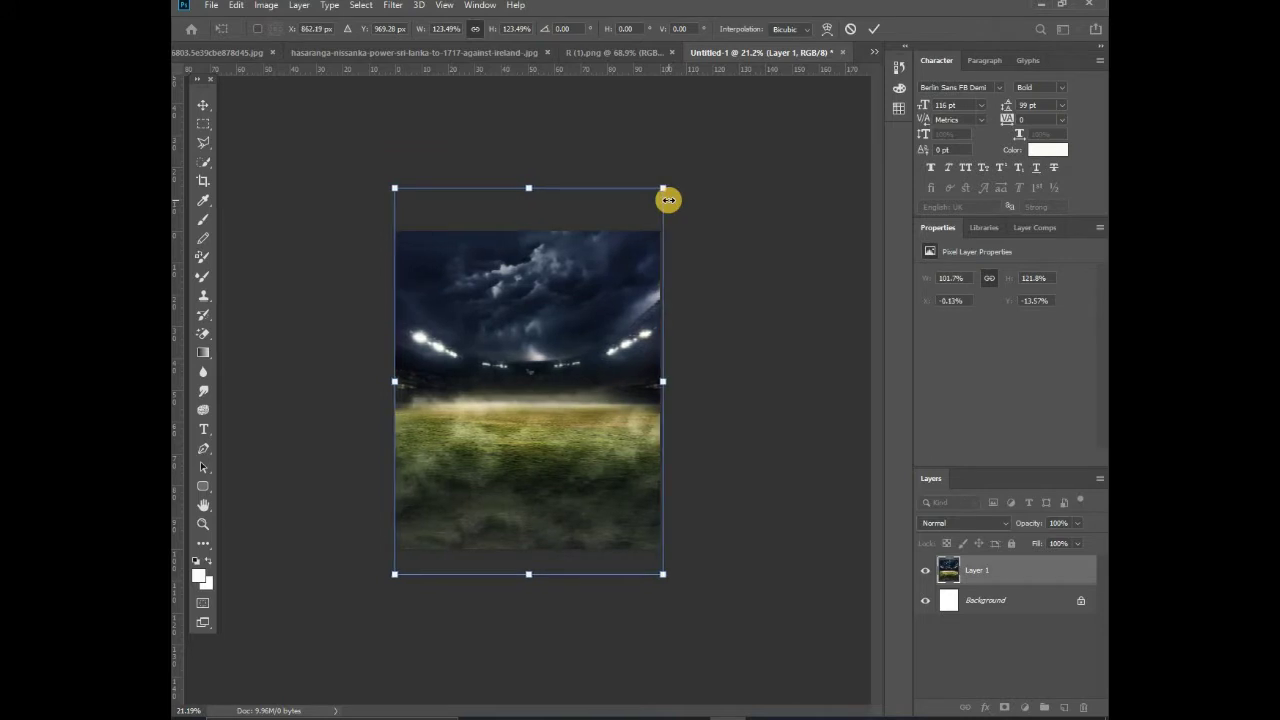
left_click(203, 105)
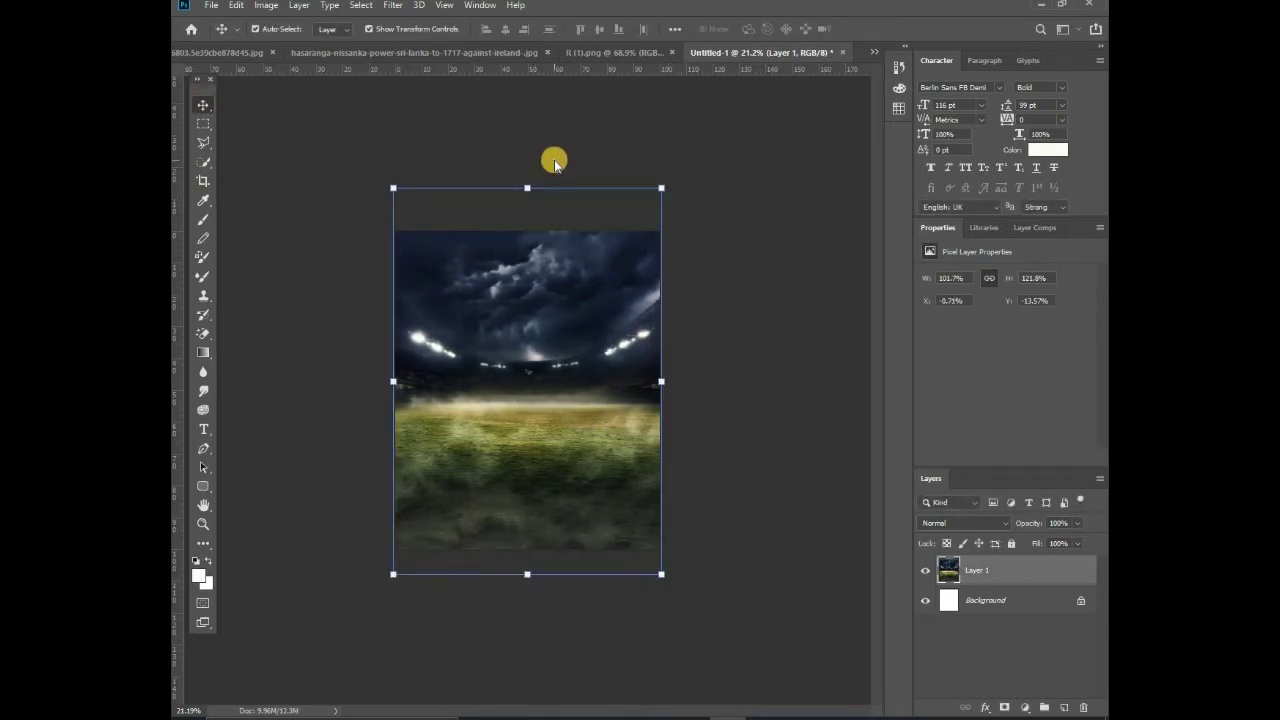
key("shift+Down")
key("shift+Down")
key("shift+Down")
key("shift+Down")
key("shift+Down")
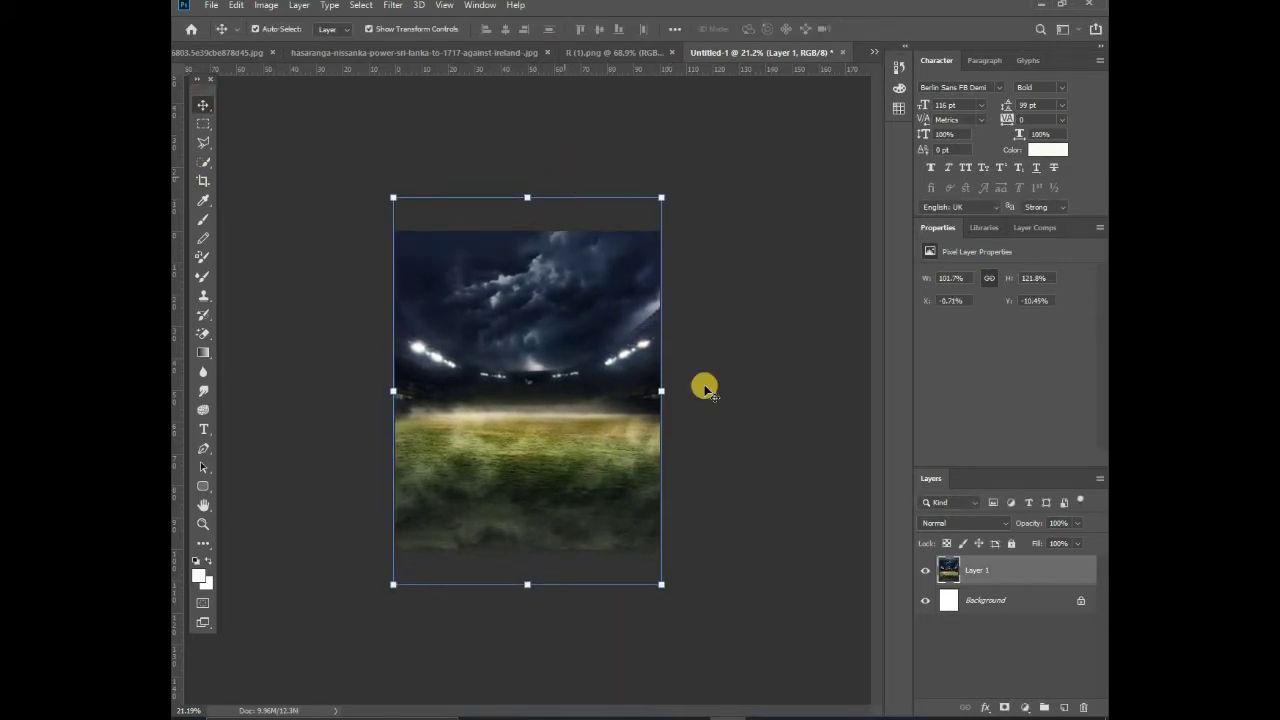
scroll(518, 405, "up", 2)
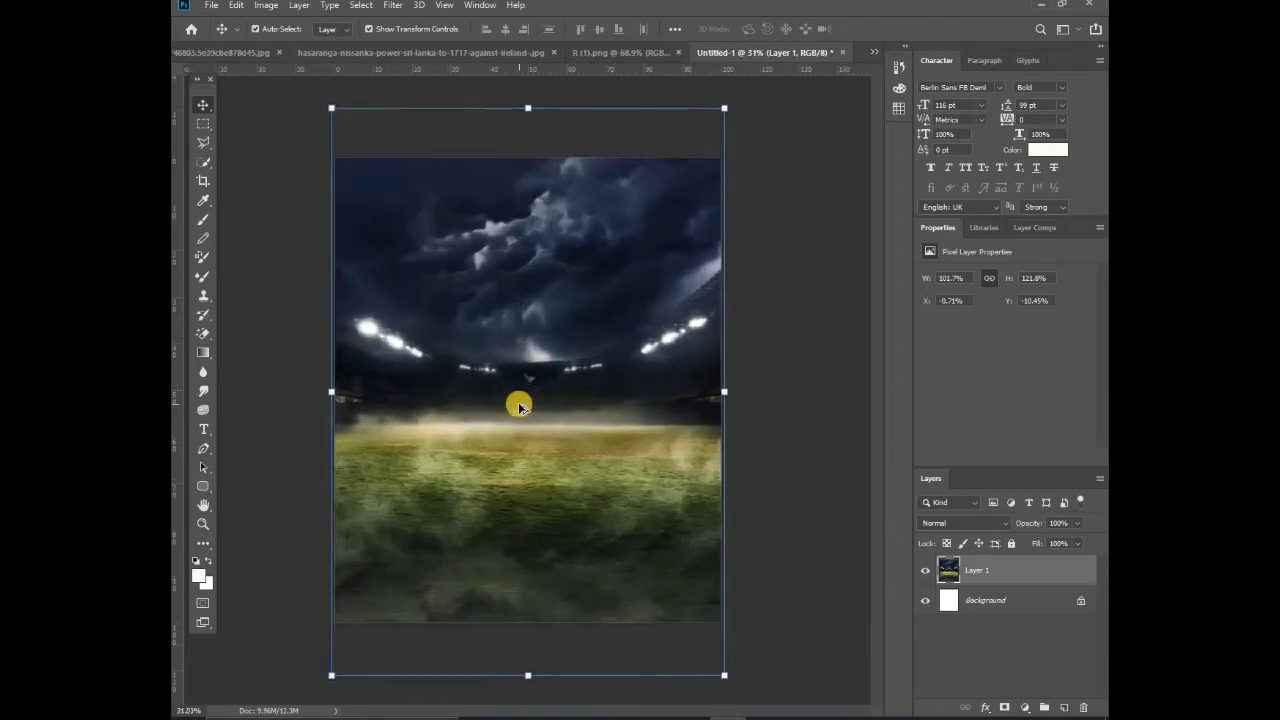
scroll(518, 405, "down", 2)
scroll(518, 405, "up", 1)
scroll(518, 405, "up", 1)
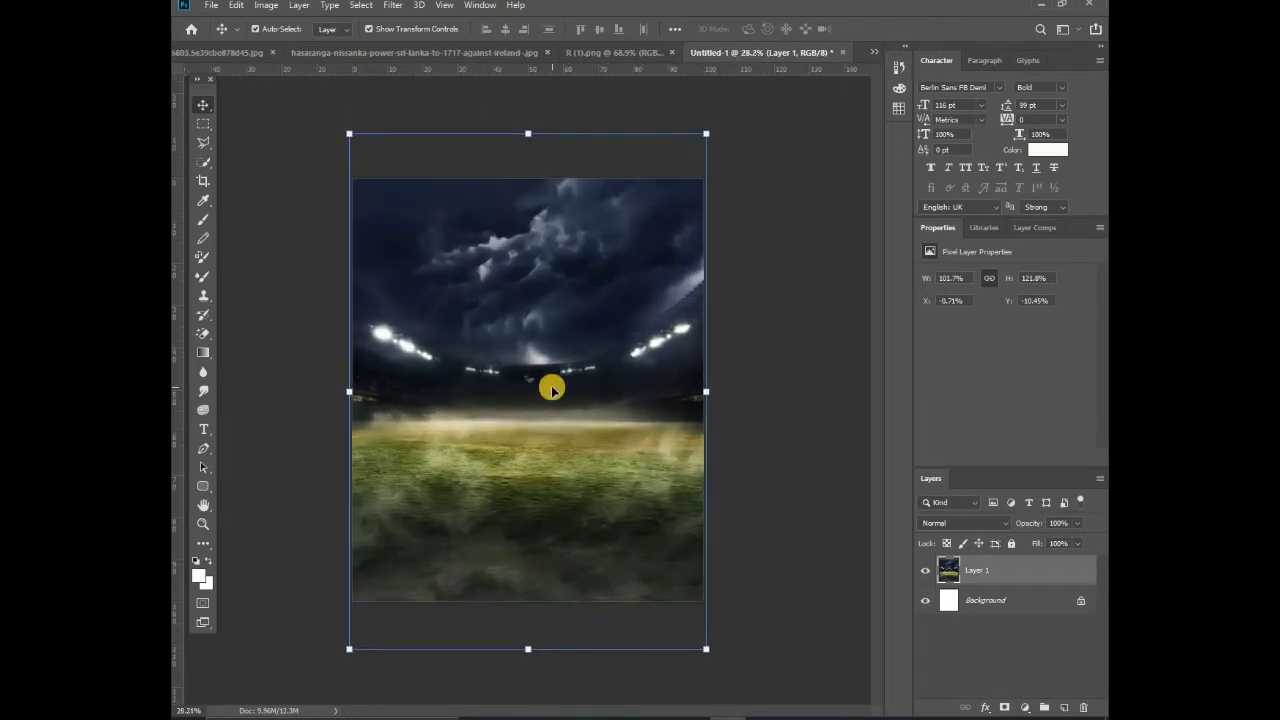
scroll(524, 381, "up", 1)
scroll(524, 381, "down", 1)
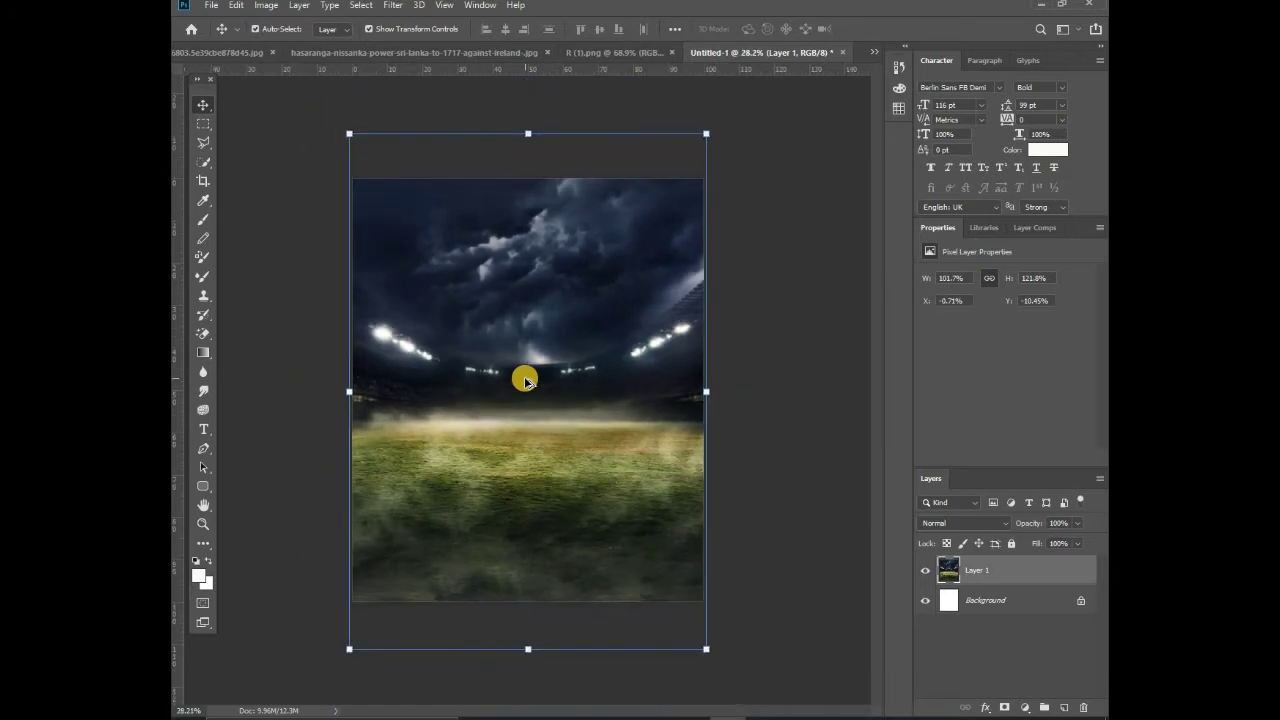
Crop the batsmen photo to trim away the left player around the main batsman.
left_click(620, 53)
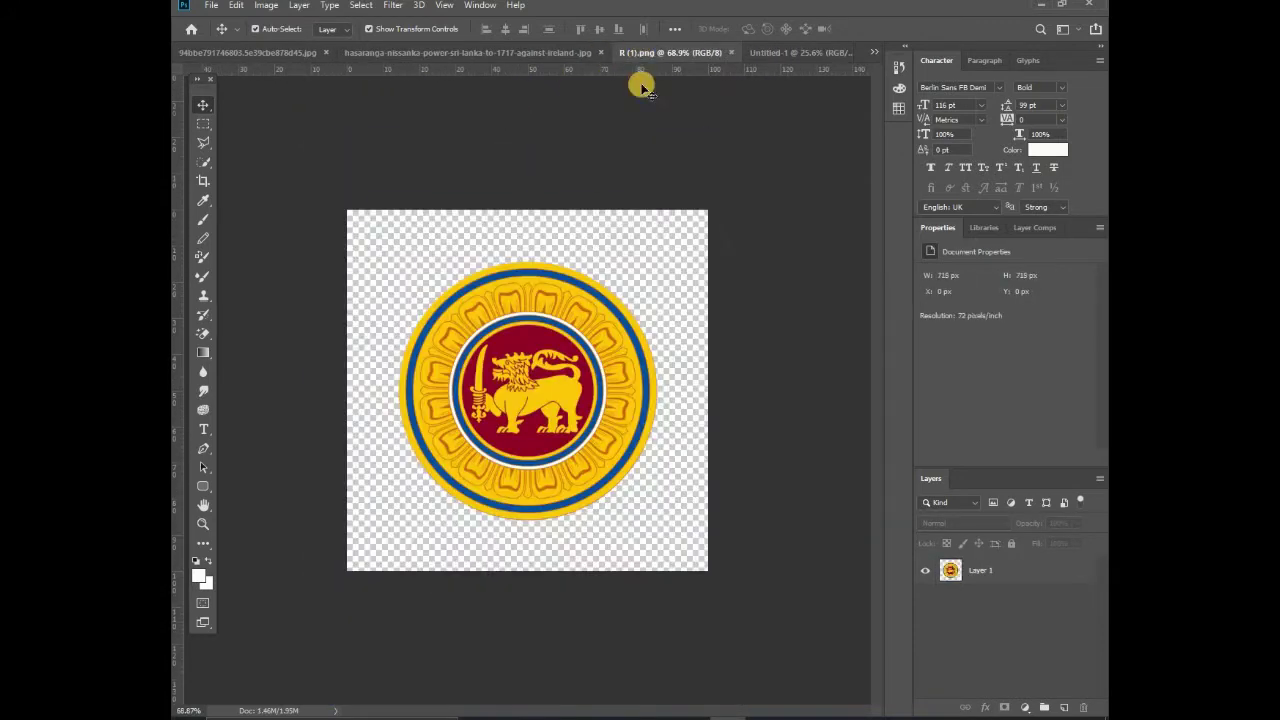
left_click(453, 53)
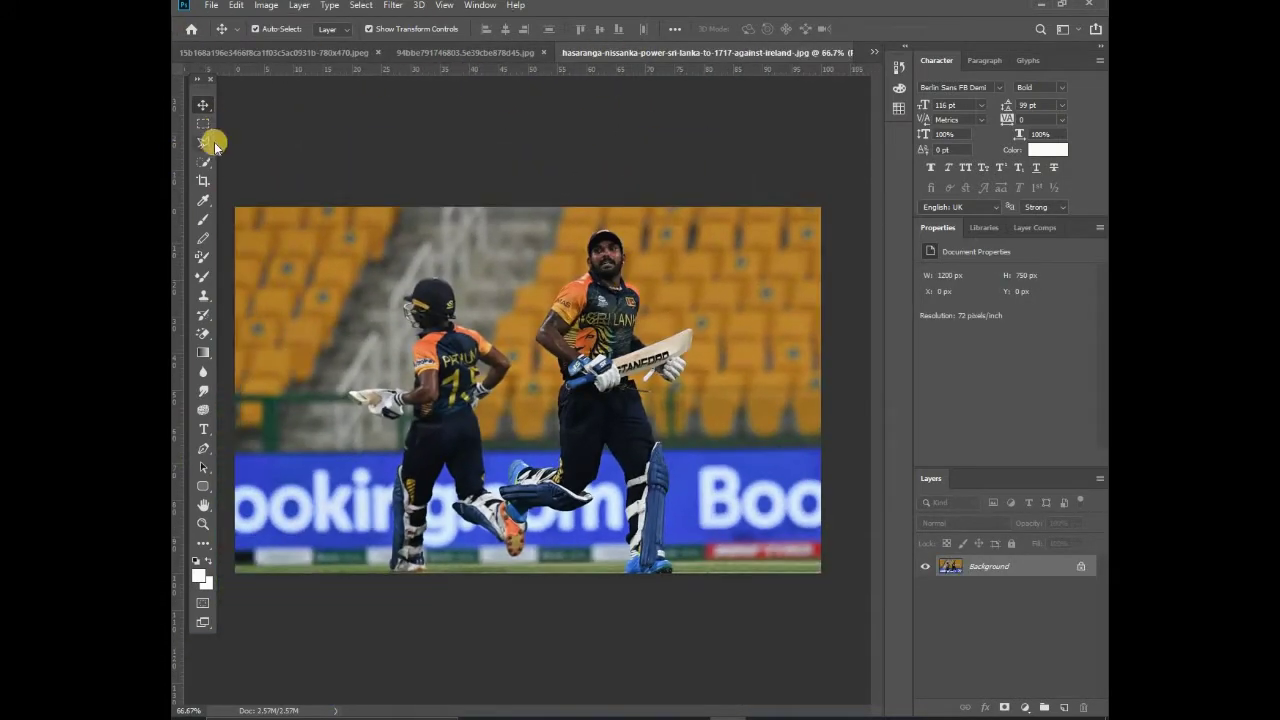
left_click(203, 180)
left_click_drag(235, 390, 353, 390)
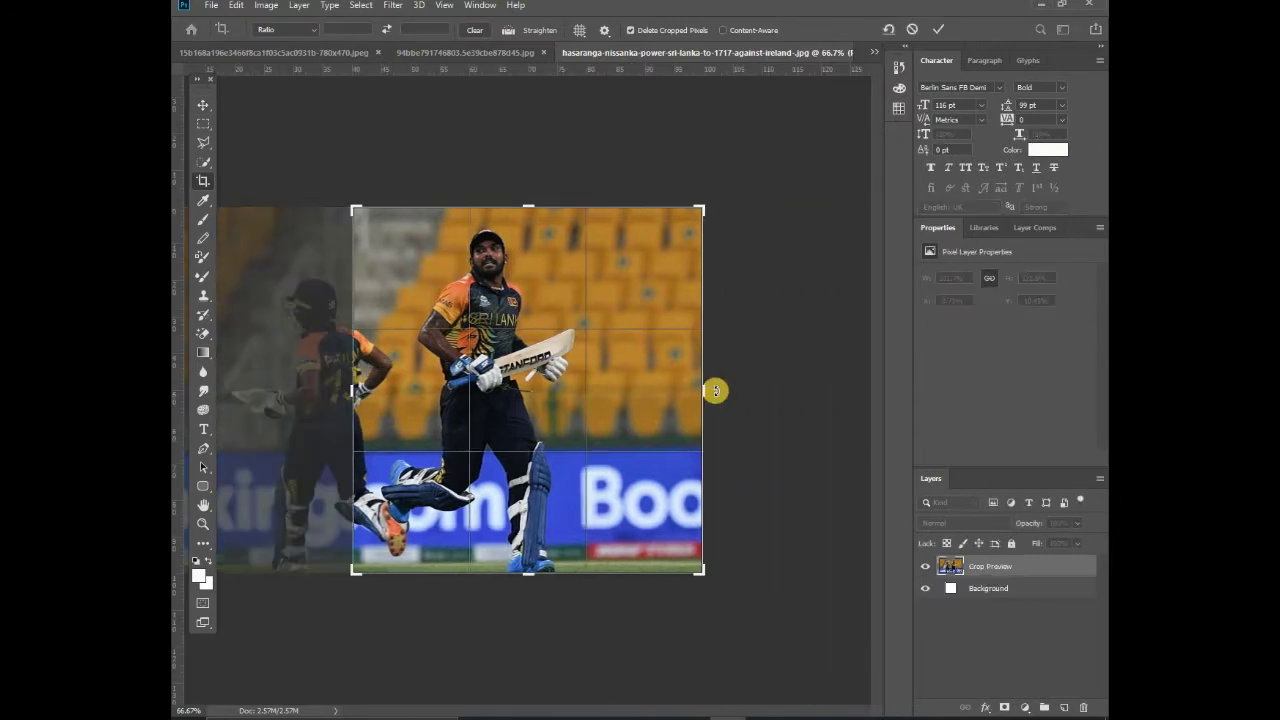
left_click_drag(705, 390, 651, 391)
key("Return")
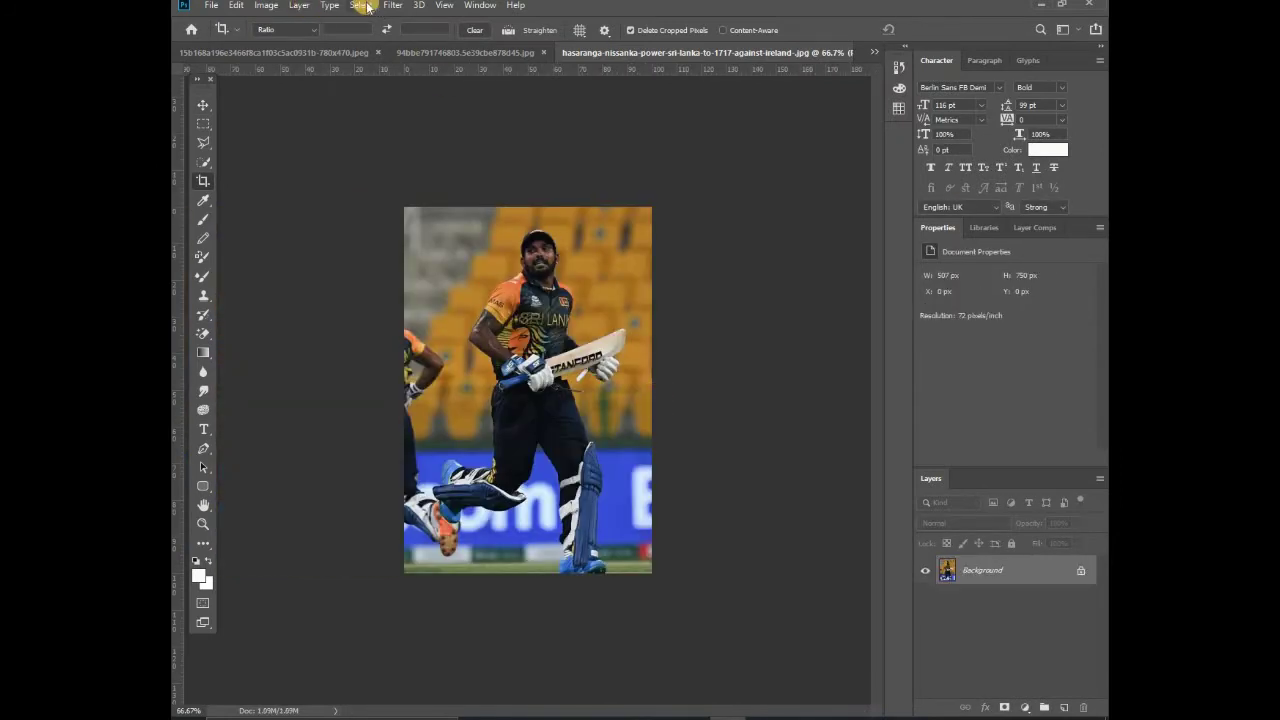
In Select and Mask, subtract the other player's shoe from the batsman cut-out.
left_click(361, 5)
left_click(386, 197)
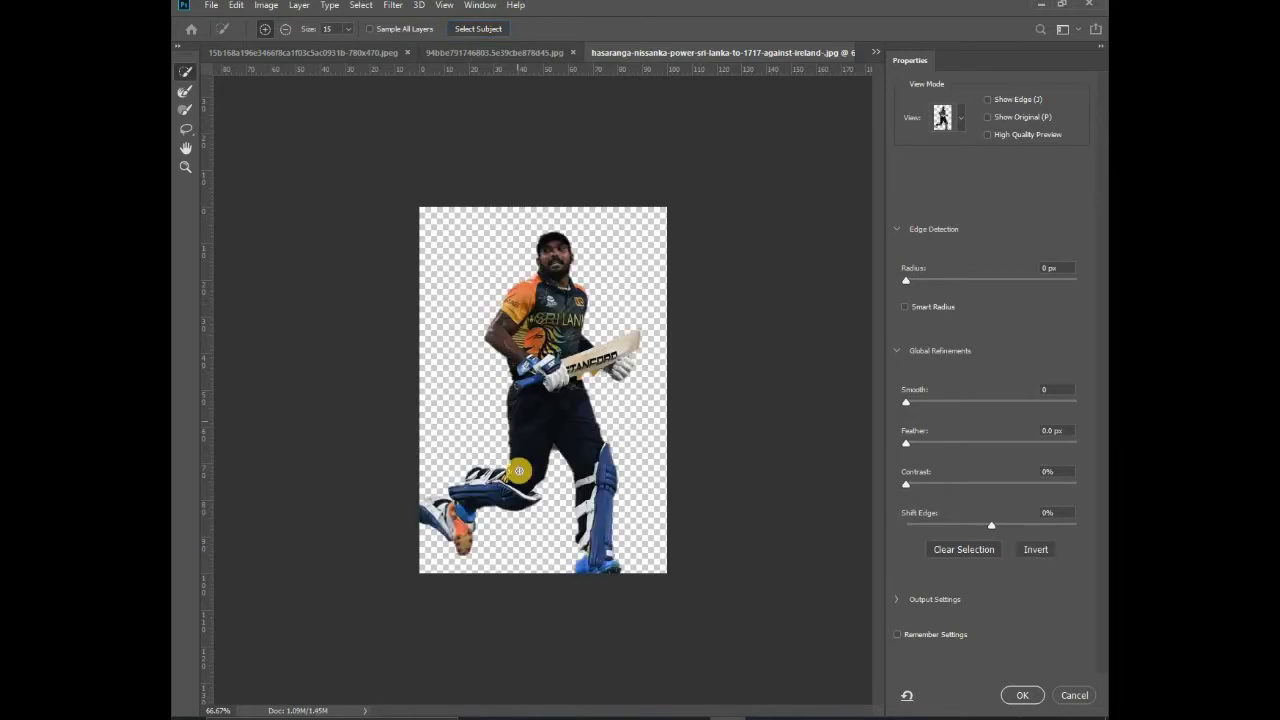
scroll(519, 470, "up", 5)
key("alt")
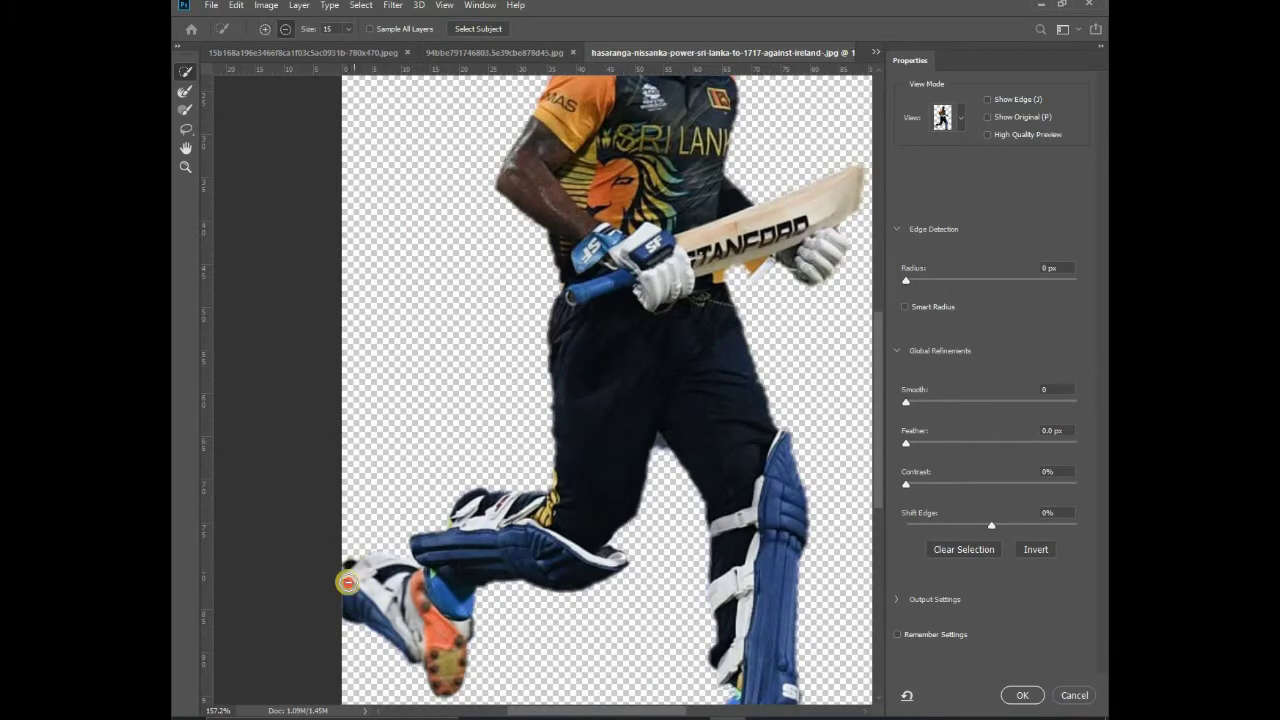
mouse_move(352, 595)
left_mouse_down()
mouse_move(374, 531)
mouse_move(380, 634)
mouse_move(380, 589)
left_mouse_up()
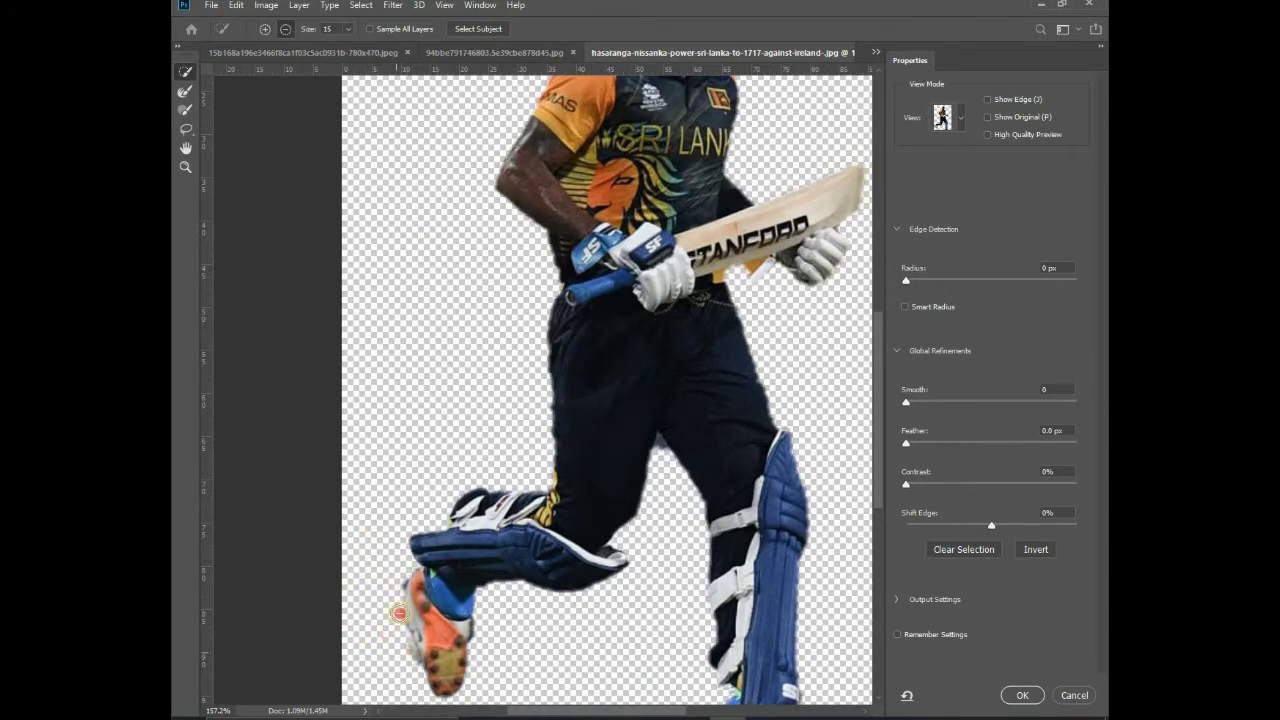
scroll(405, 680, "down", 3)
scroll(600, 390, "up", 3)
scroll(626, 352, "up", 2)
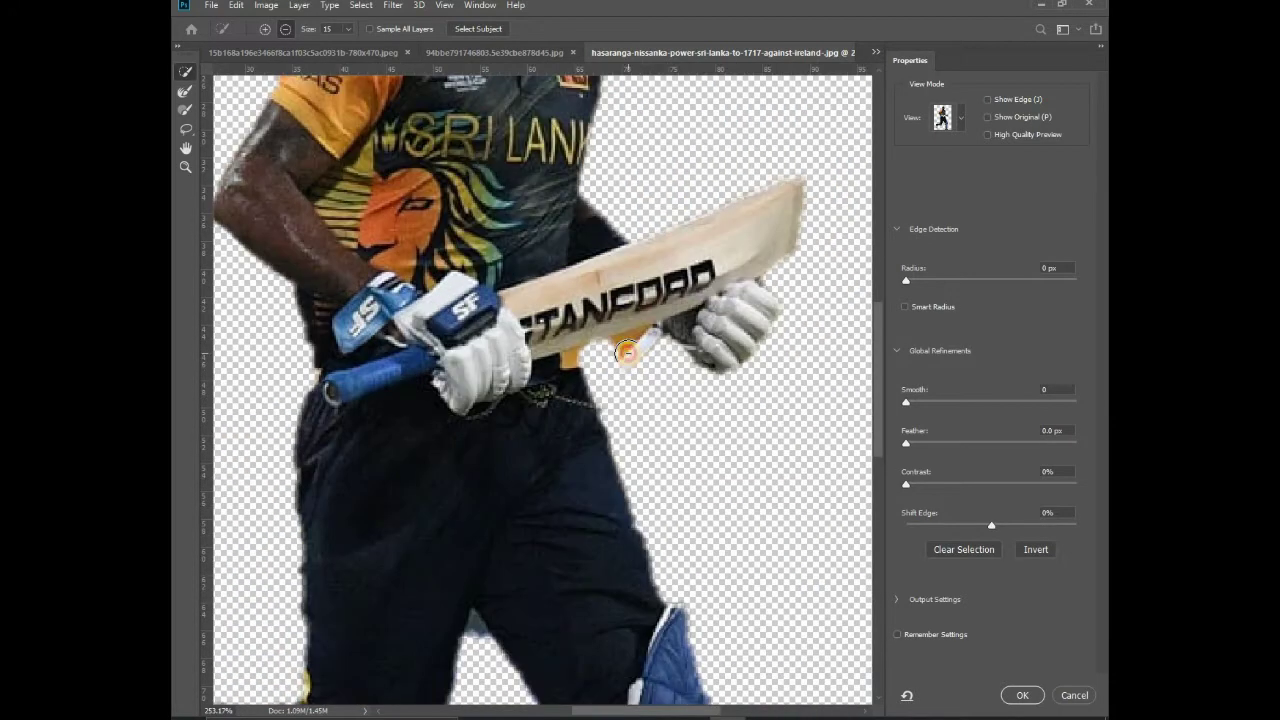
Restore the cut-out edge under the bat and the shoe beside the leg pad.
left_click_drag(626, 352, 634, 374)
left_click(185, 112)
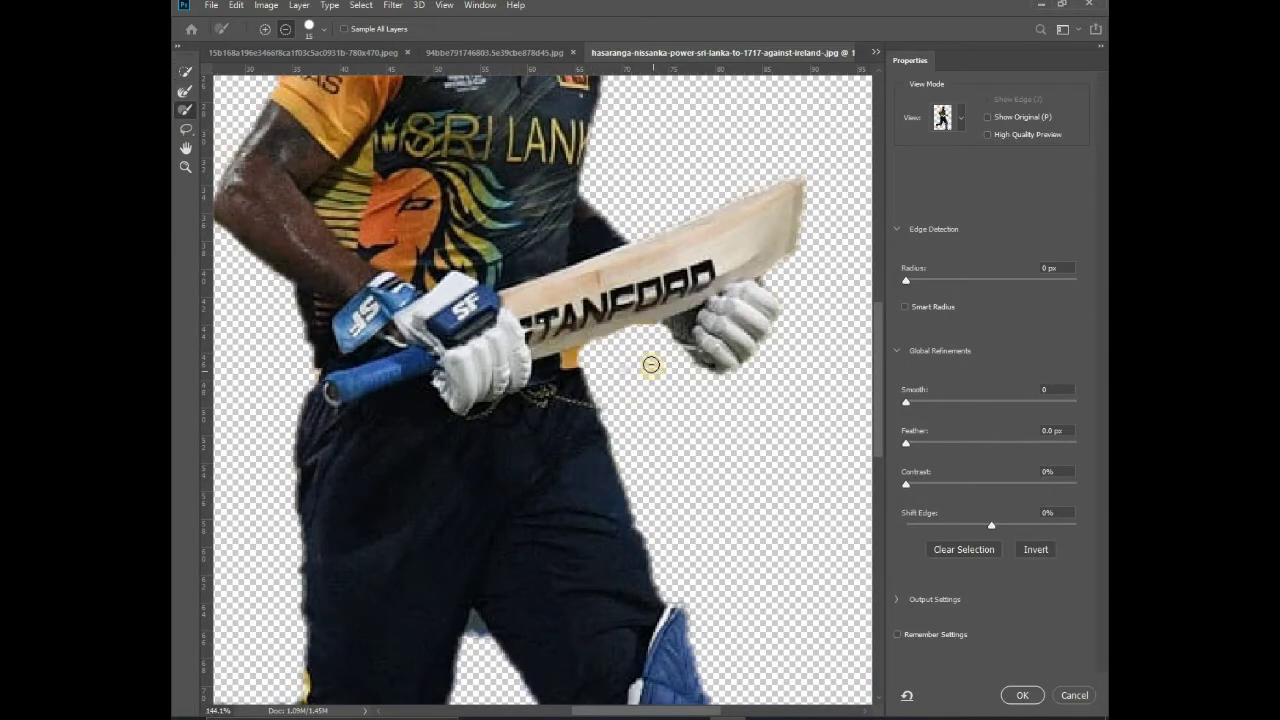
scroll(651, 364, "down", 3)
scroll(543, 563, "up", 1)
scroll(580, 570, "up", 2)
scroll(611, 575, "up", 1)
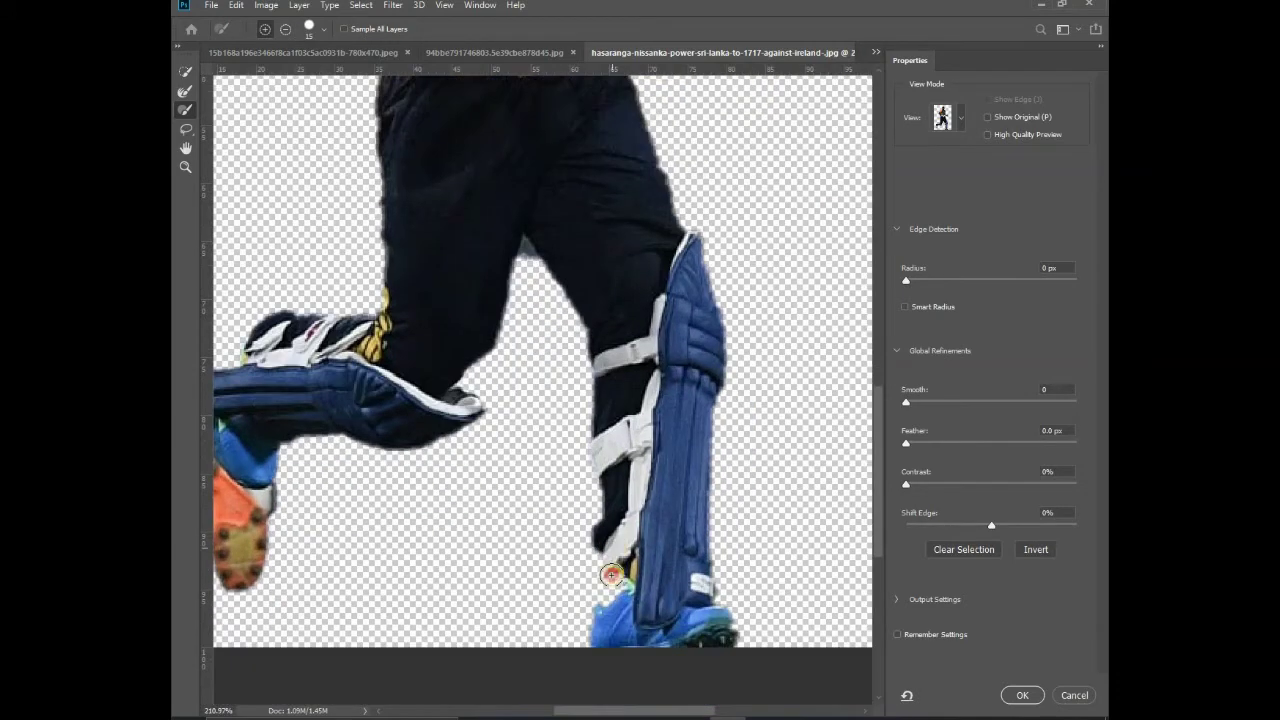
left_click_drag(611, 575, 619, 615)
Clean the knee-pad edge and leg-gap background, then apply the refined selection.
key("alt")
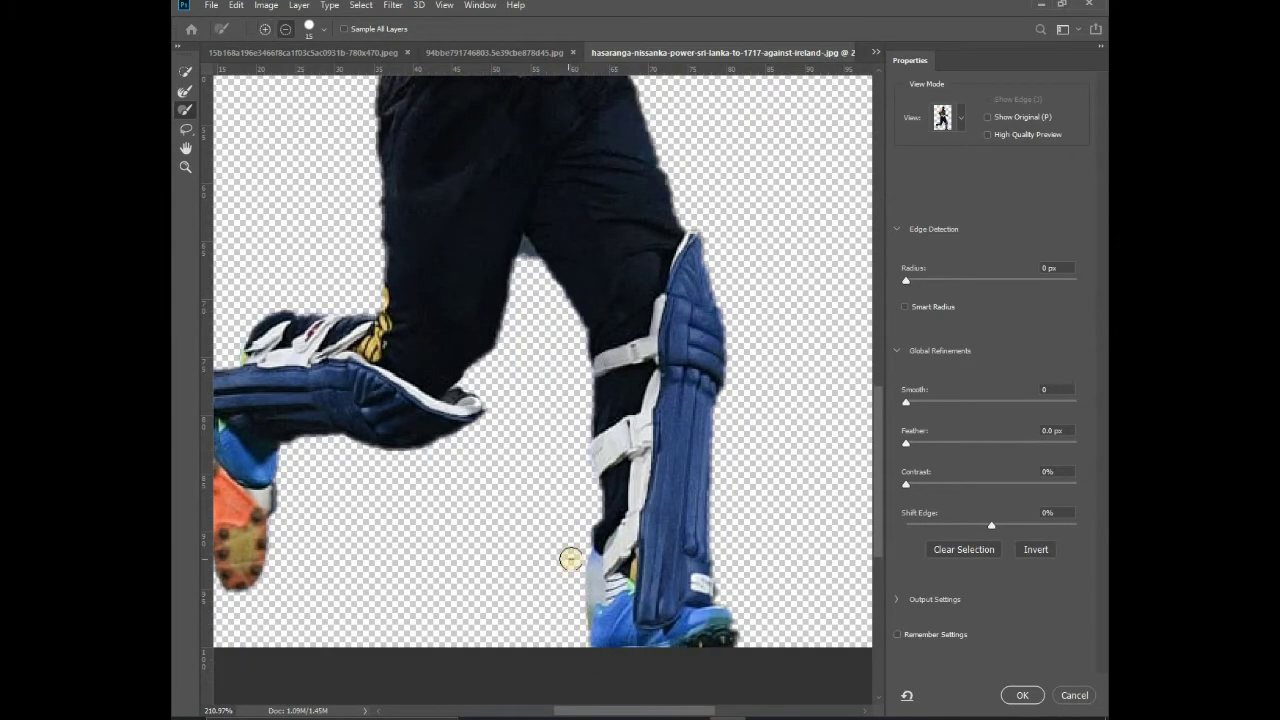
scroll(569, 630, "down", 2)
scroll(380, 509, "up", 2)
mouse_move(443, 577)
left_mouse_down()
mouse_move(414, 634)
mouse_move(441, 566)
left_mouse_up()
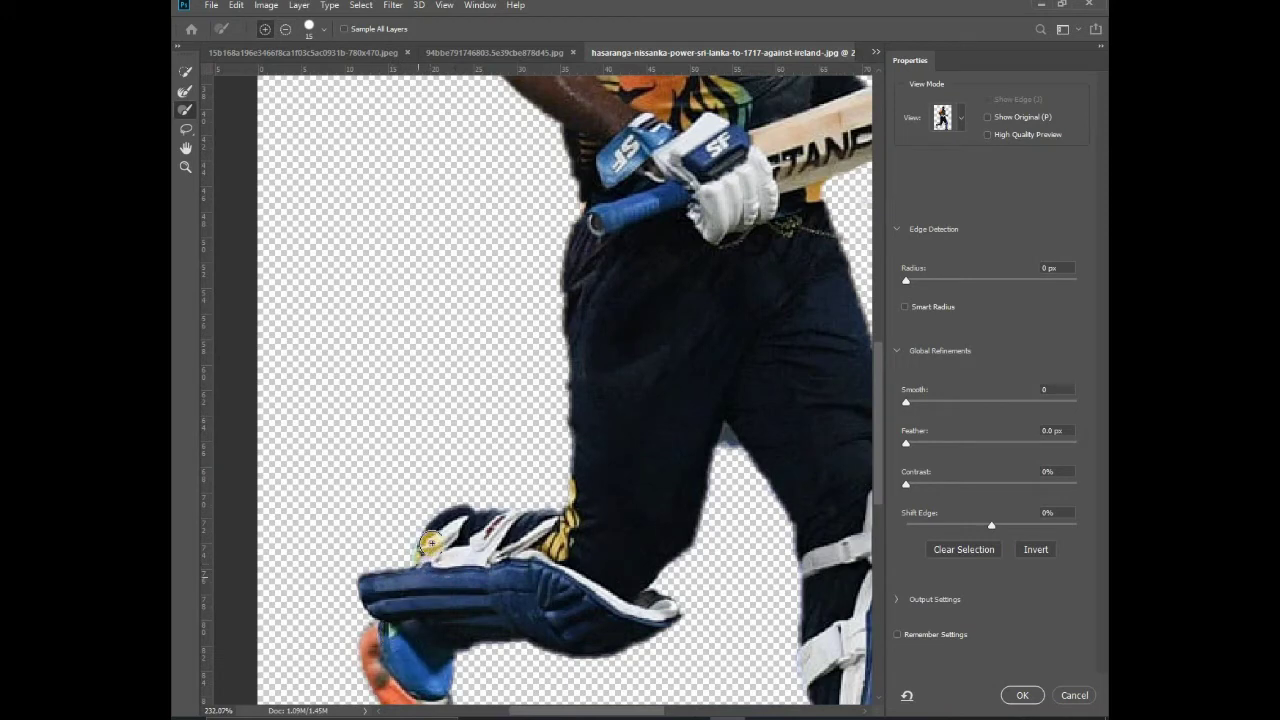
scroll(478, 575, "down", 2)
scroll(481, 572, "up", 1)
scroll(531, 474, "up", 2)
scroll(541, 474, "up", 3)
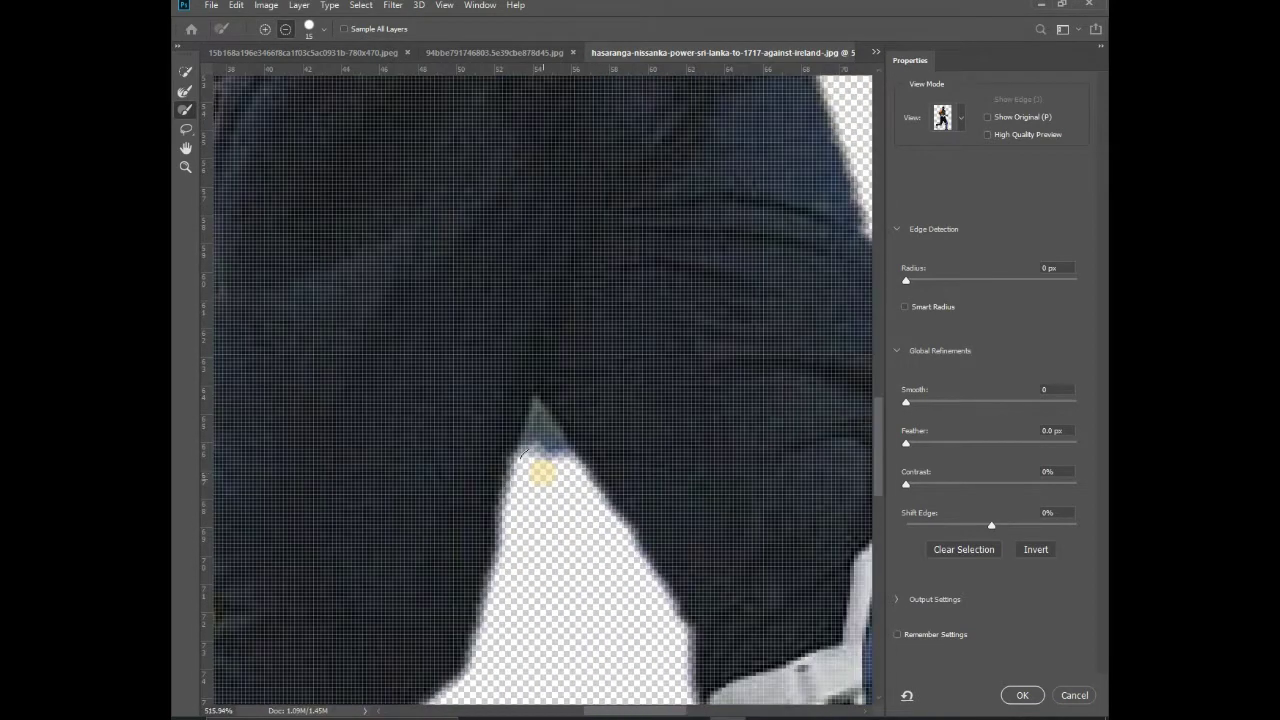
left_click_drag(535, 440, 534, 423)
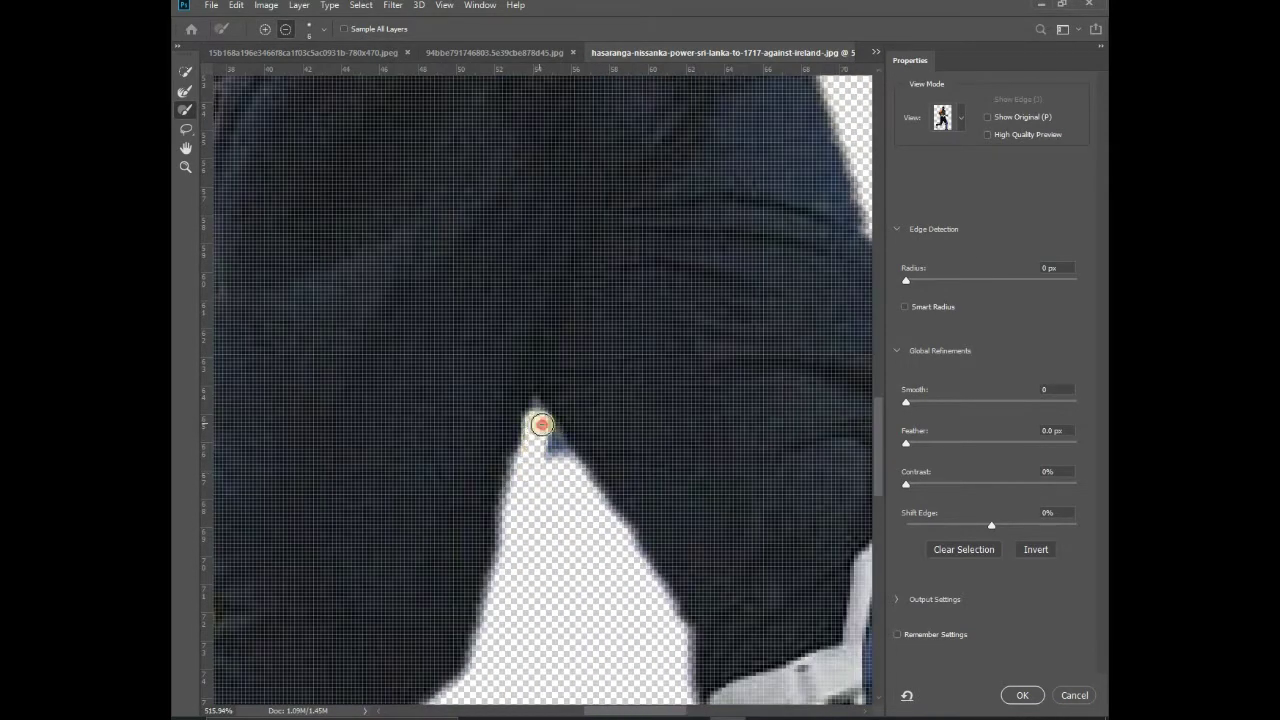
scroll(549, 443, "down", 3)
scroll(606, 486, "down", 3)
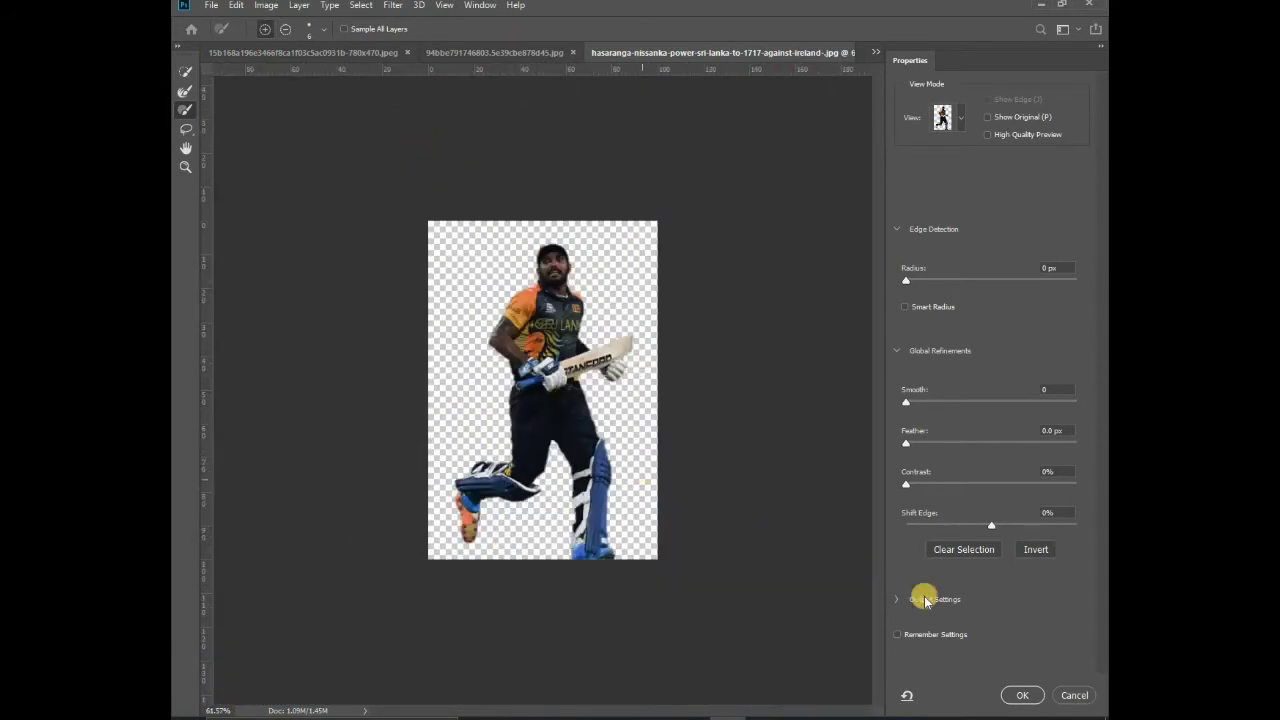
left_click(1022, 695)
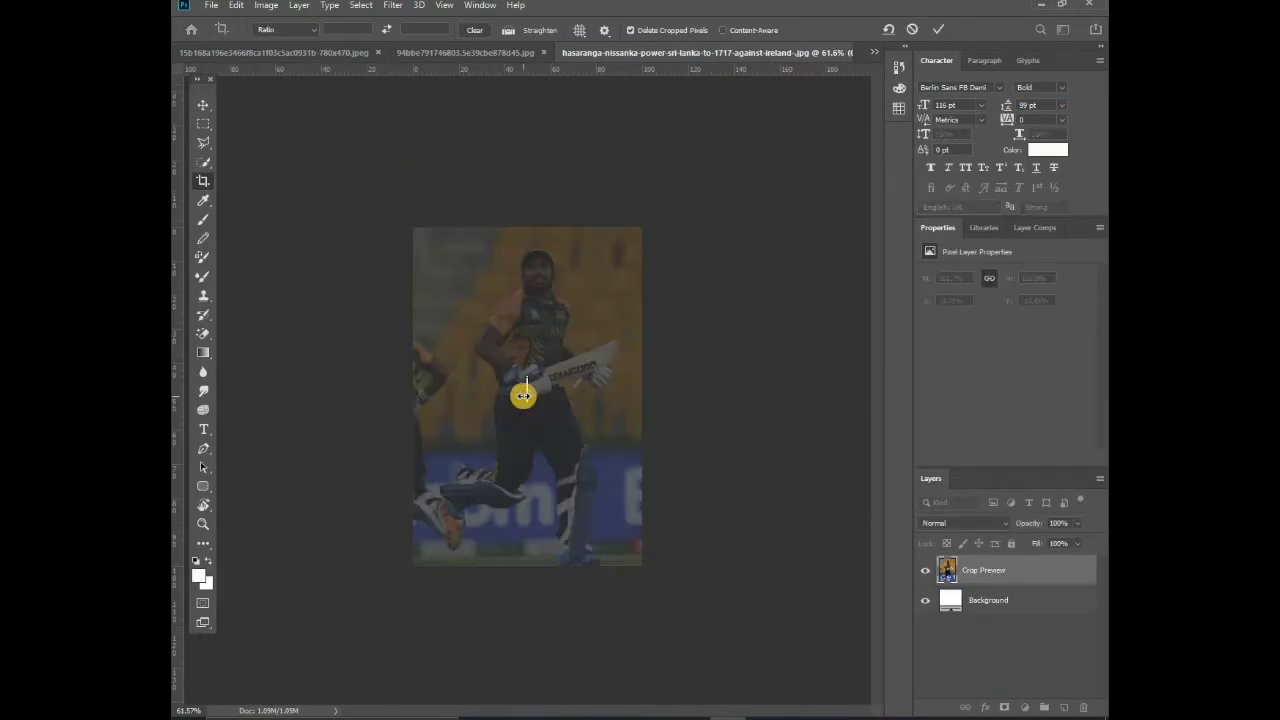
Drag the player cut-out with the Move tool toward the stadium document.
left_click(195, 108)
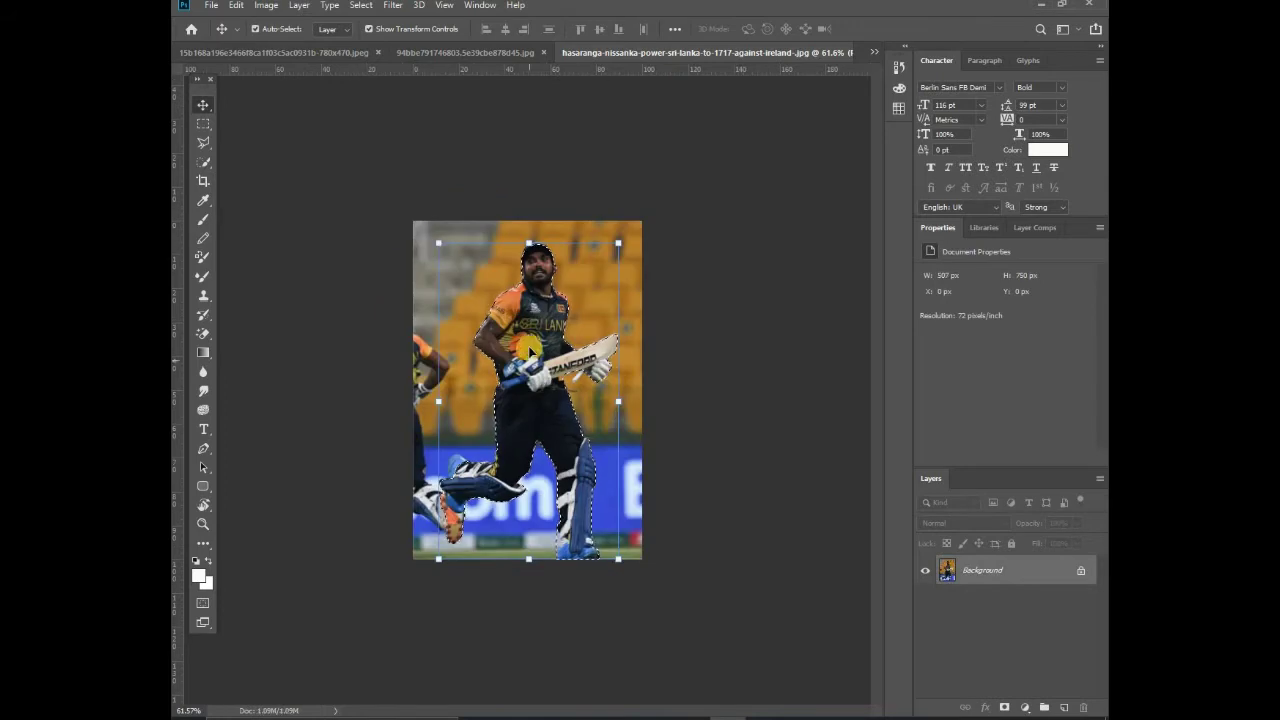
left_click_drag(431, 248, 872, 52)
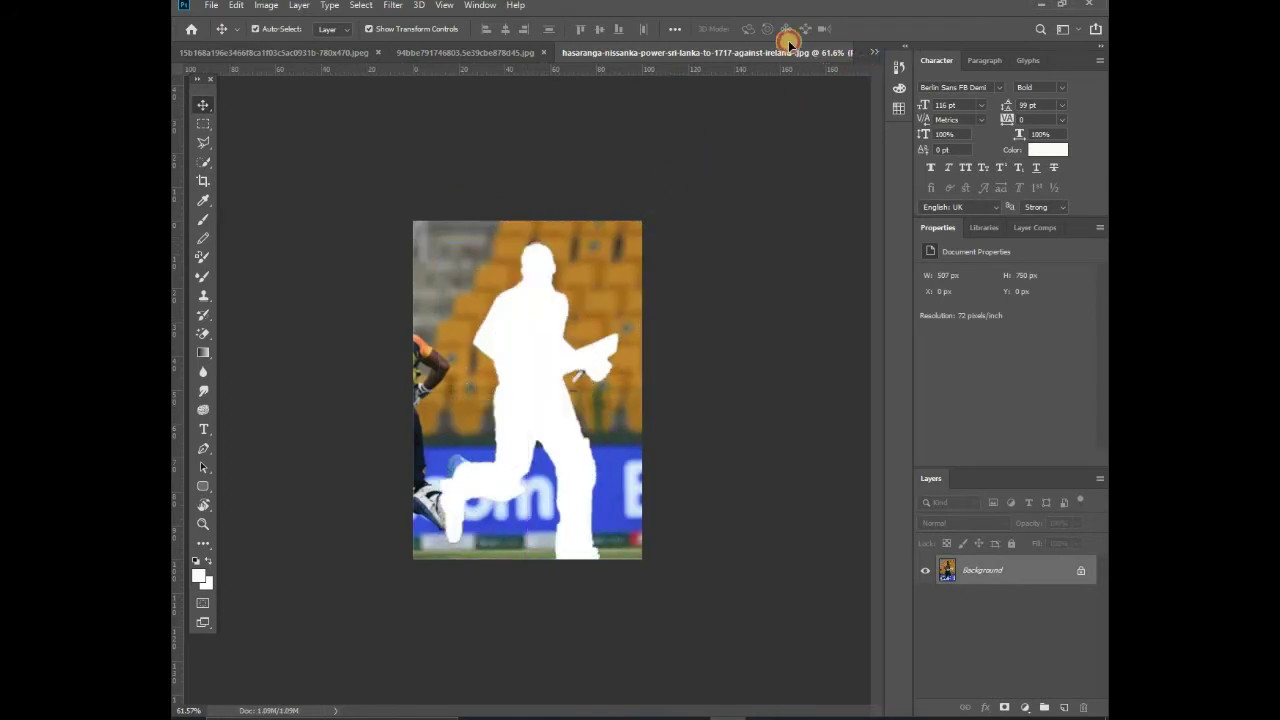
mouse_move(788, 44)
left_mouse_down()
mouse_move(522, 463)
mouse_move(890, 38)
mouse_move(546, 313)
left_mouse_up()
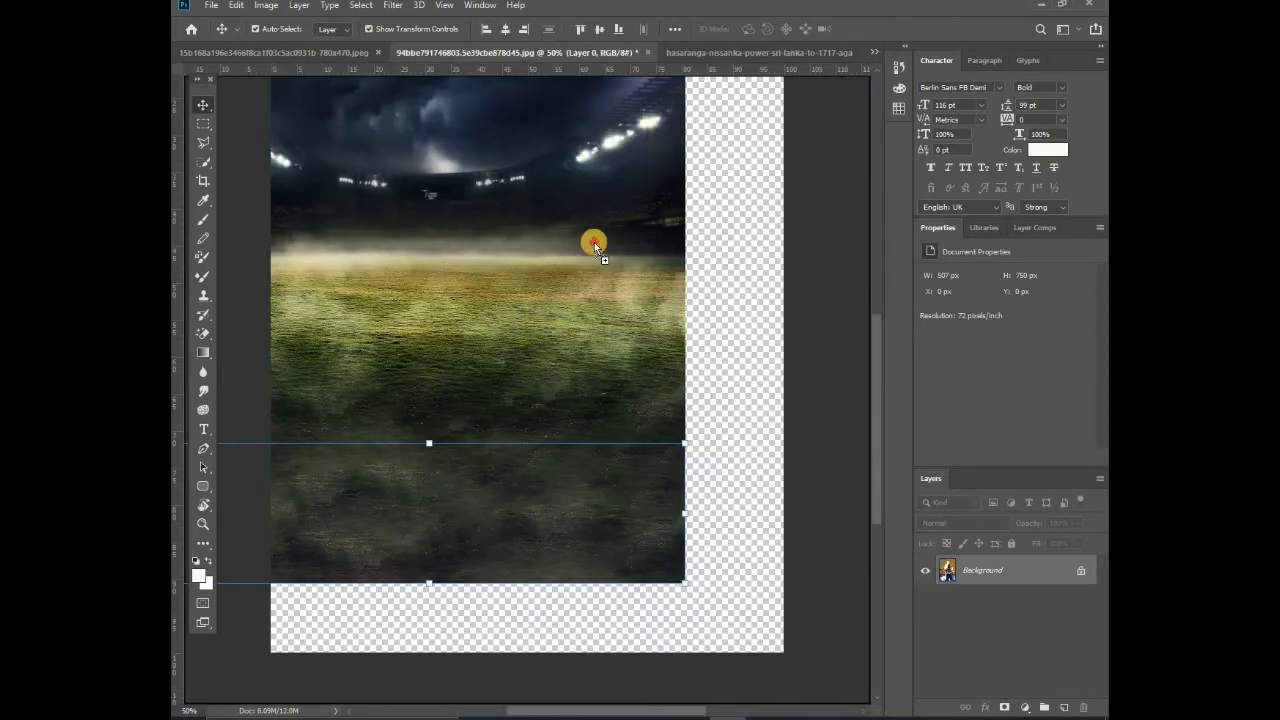
left_click_drag(594, 242, 870, 47)
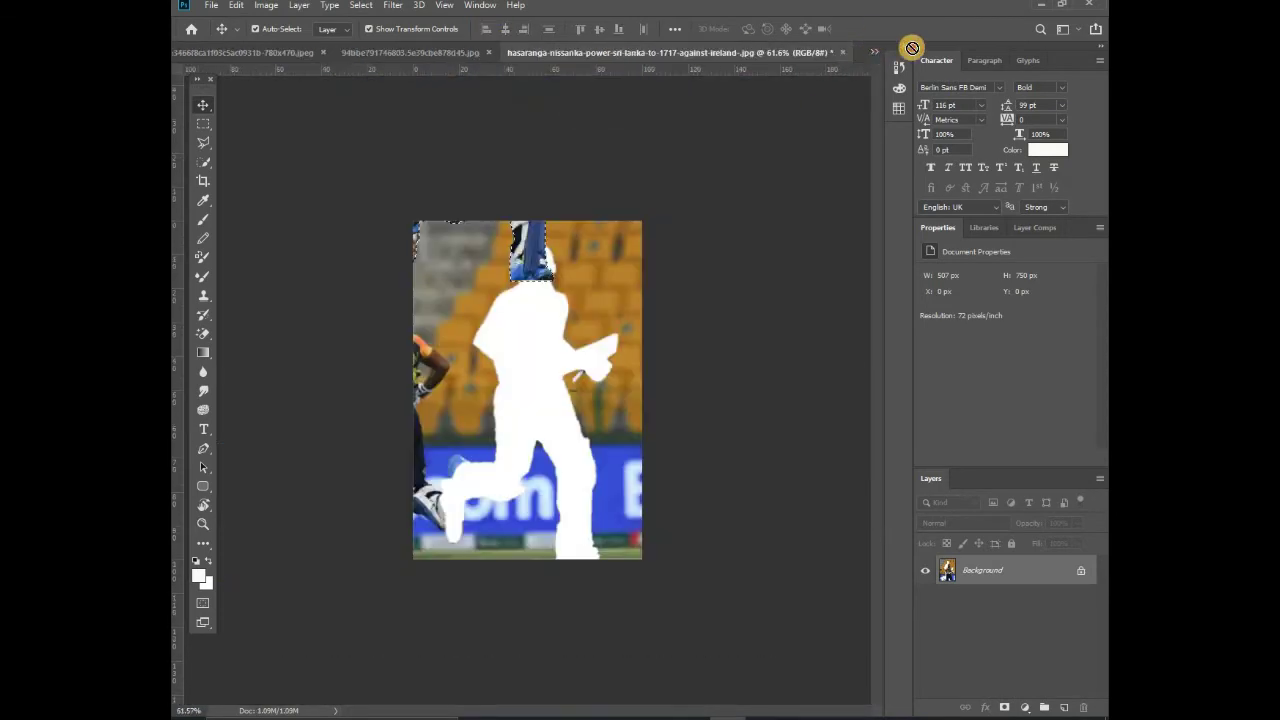
mouse_move(1034, 653)
left_mouse_down()
mouse_move(517, 322)
mouse_move(650, 55)
left_mouse_up()
Close the stadium file without saving and bring up the number-49 portrait.
left_click(653, 55)
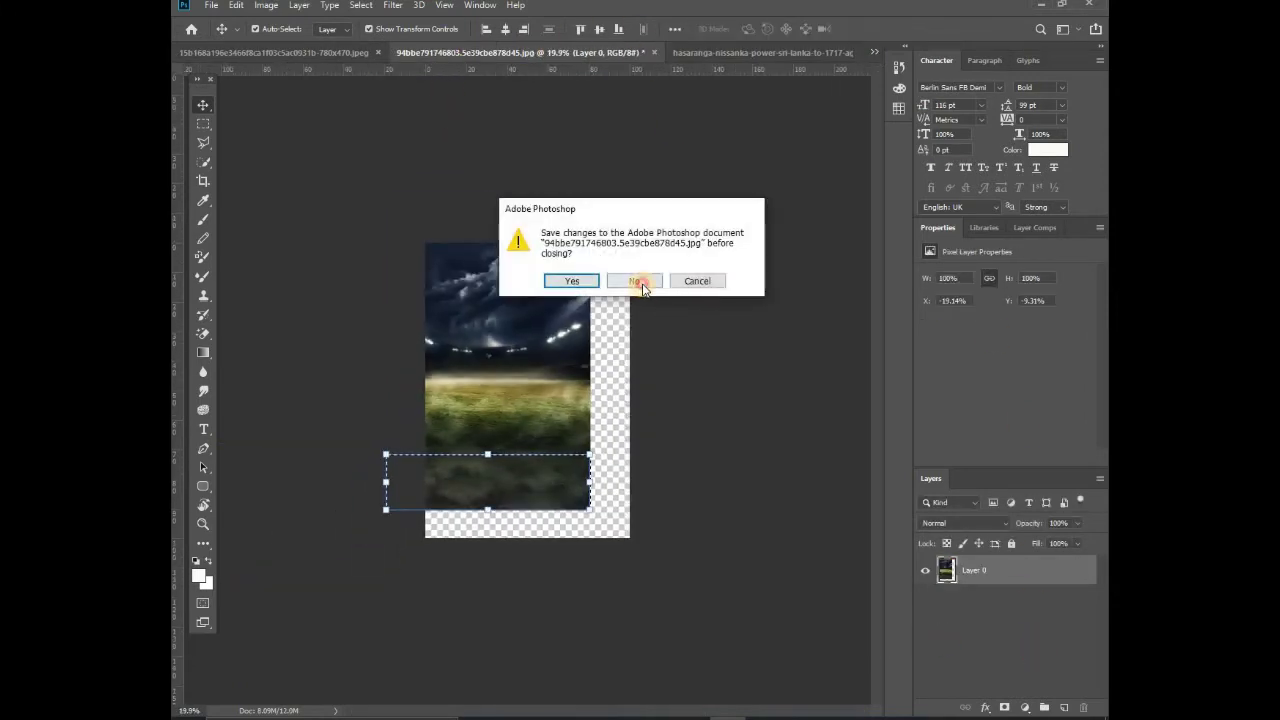
left_click(642, 282)
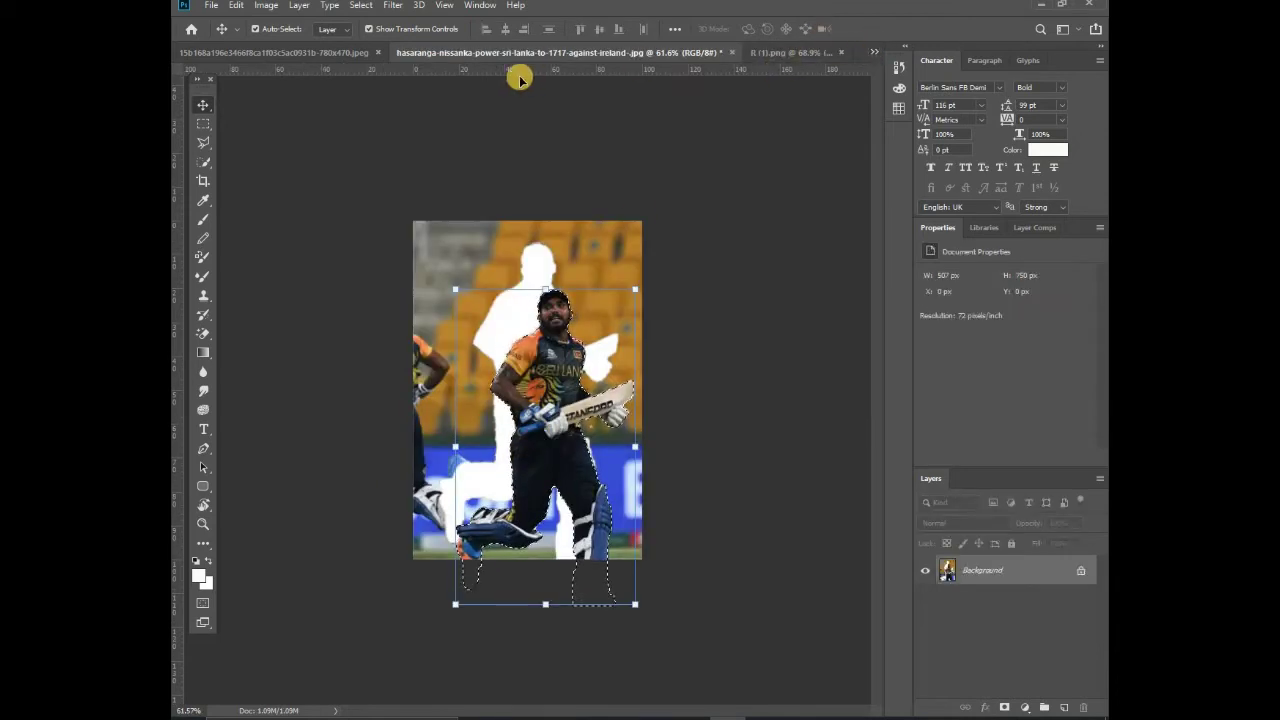
left_click(295, 52)
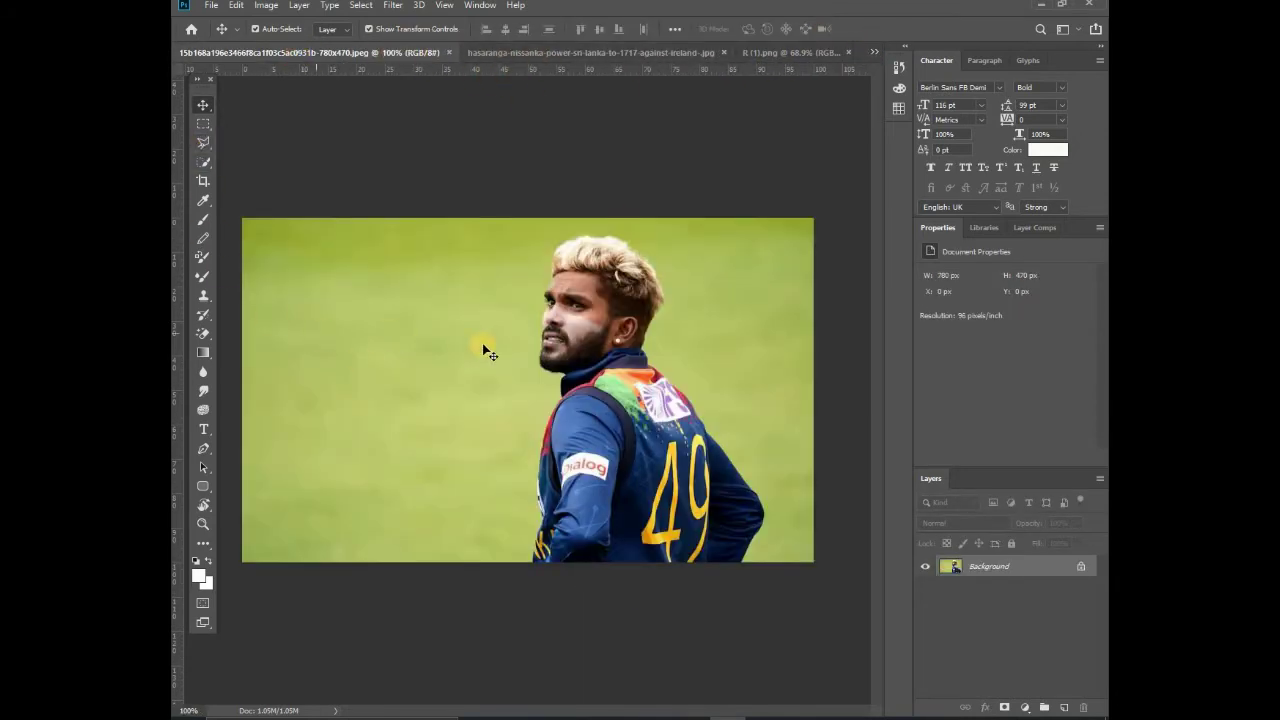
Mask out the number-49 player and drag the cut-out into the batsman document.
left_click(365, 10)
left_click(395, 195)
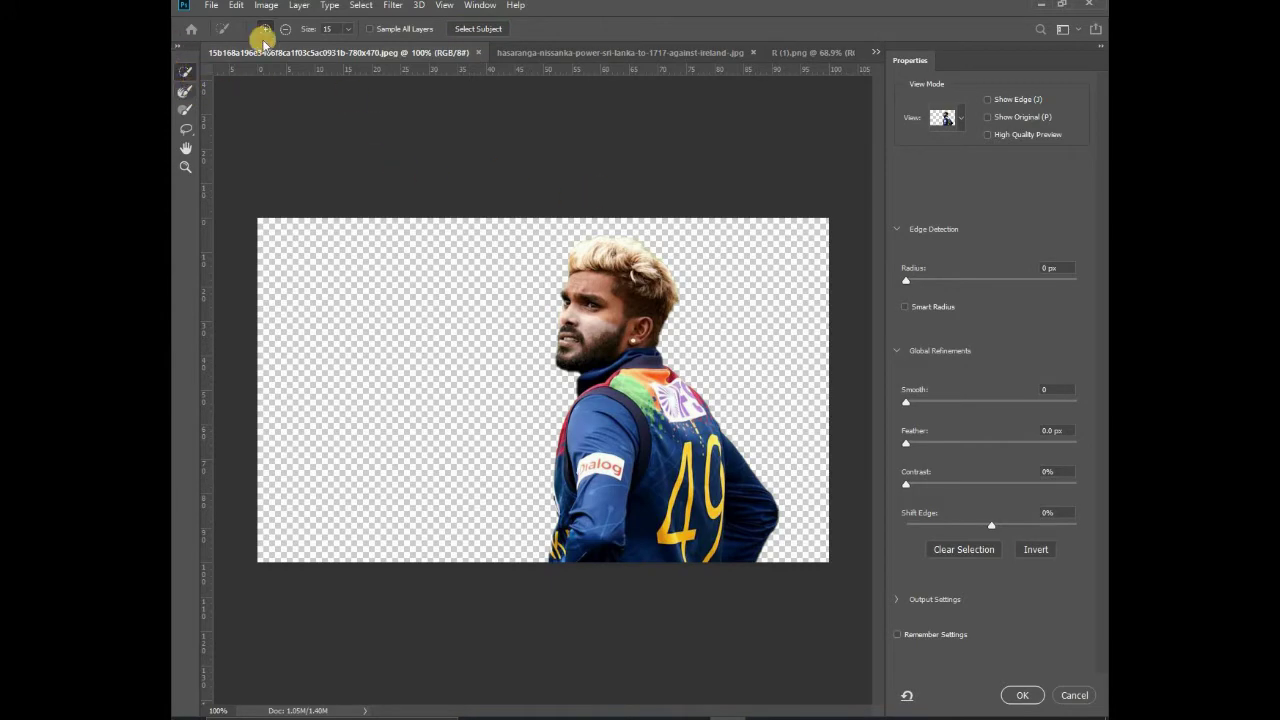
key("Return")
mouse_move(614, 348)
left_mouse_down()
mouse_move(720, 77)
mouse_move(771, 30)
mouse_move(600, 49)
mouse_move(500, 212)
mouse_move(481, 280)
left_mouse_up()
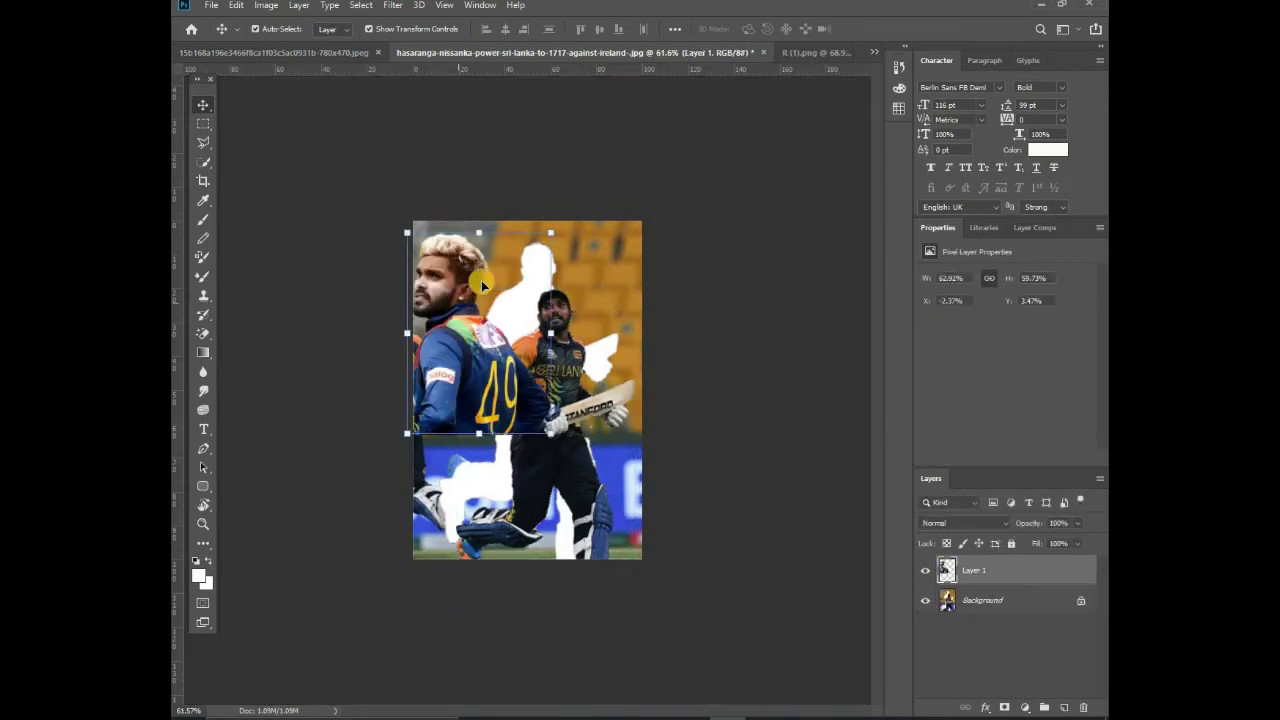
Close the number-49 portrait photo without saving.
left_click(334, 51)
left_click(453, 52)
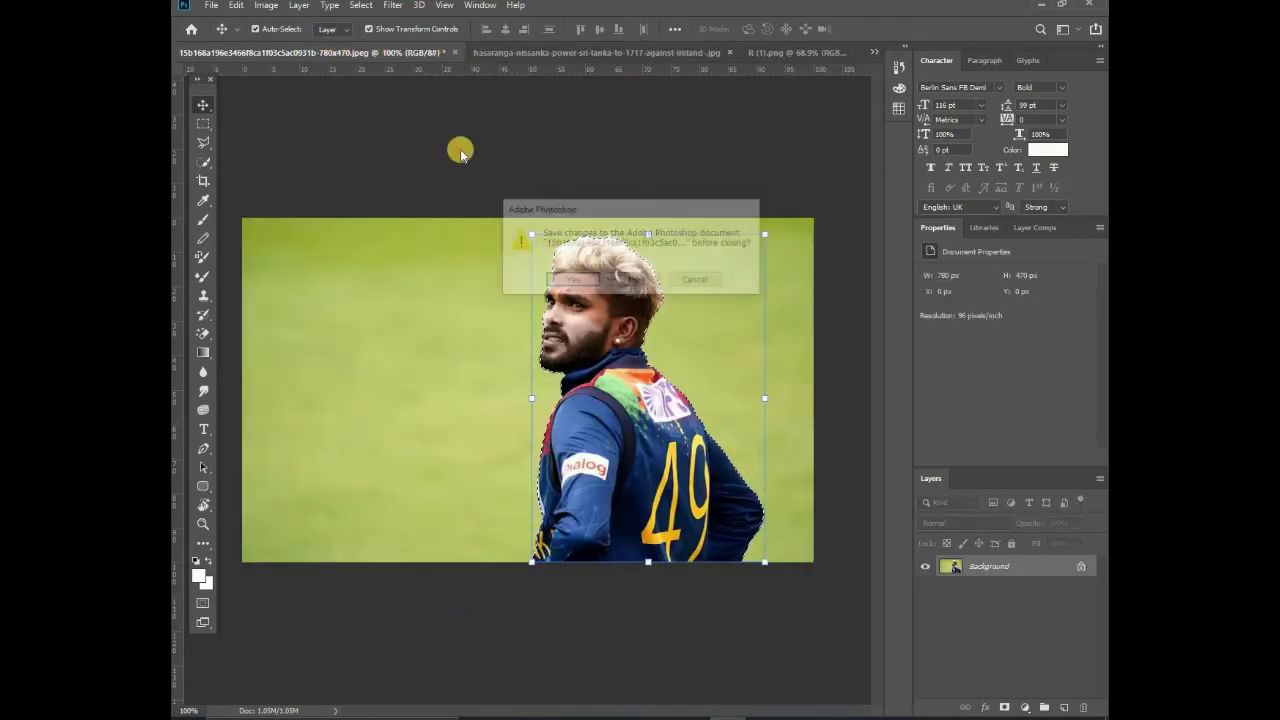
left_click(634, 279)
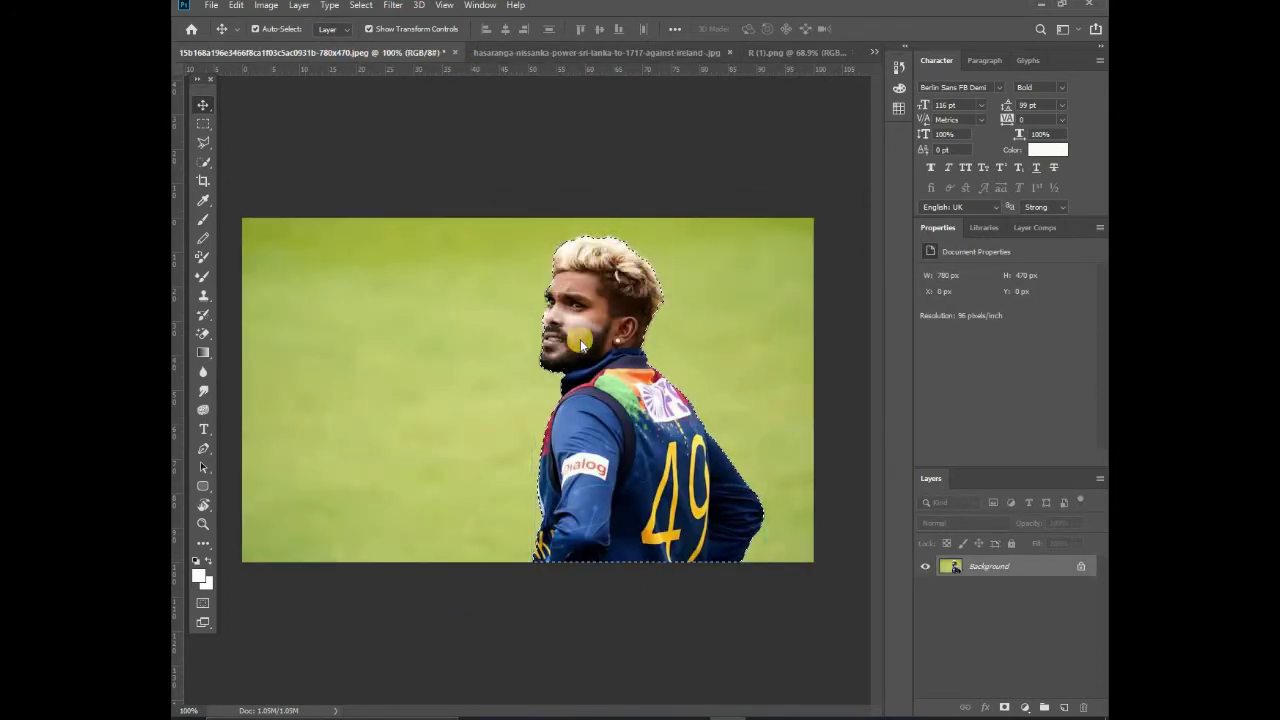
Drag the portrait cut-out into the poster and enlarge it in the upper area.
mouse_move(573, 272)
left_mouse_down()
mouse_move(740, 40)
mouse_move(545, 270)
left_mouse_up()
key("ctrl+t")
mouse_move(524, 326)
left_mouse_down()
mouse_move(434, 365)
mouse_move(470, 386)
mouse_move(519, 362)
left_mouse_up()
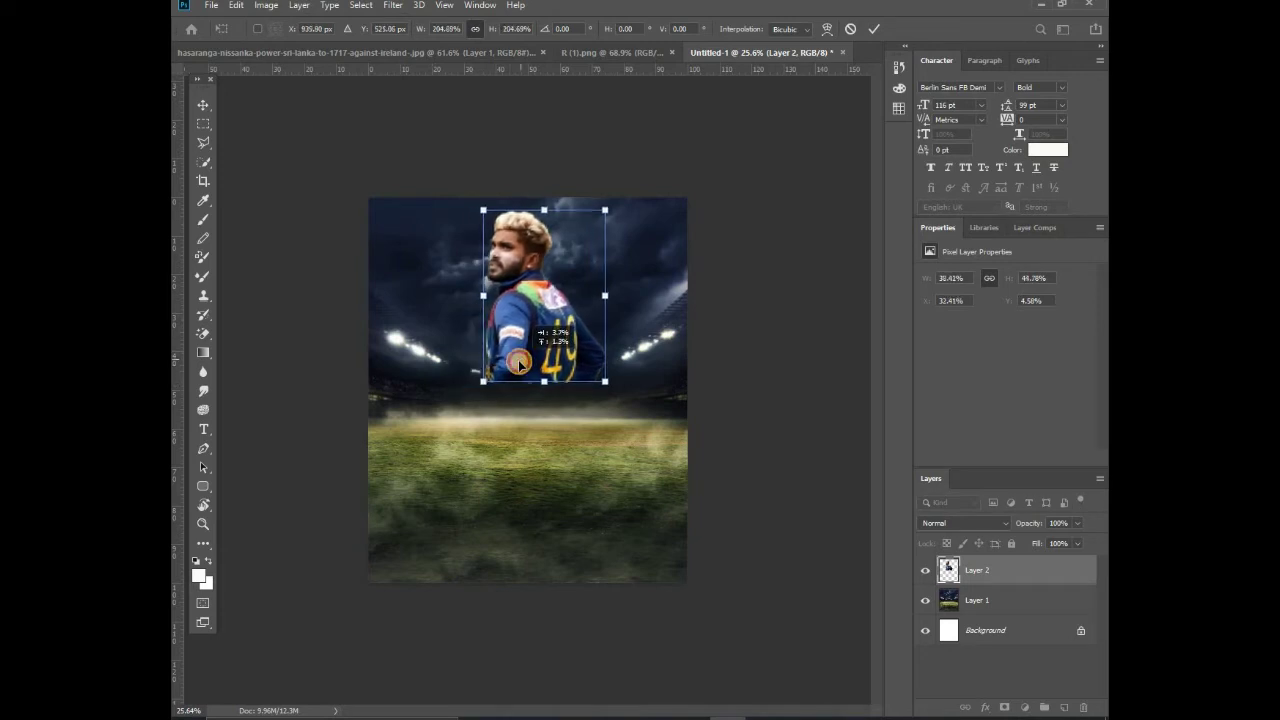
Delete the extra portrait layer in the batsman document, then undo the deletion.
left_click(618, 55)
left_click(340, 52)
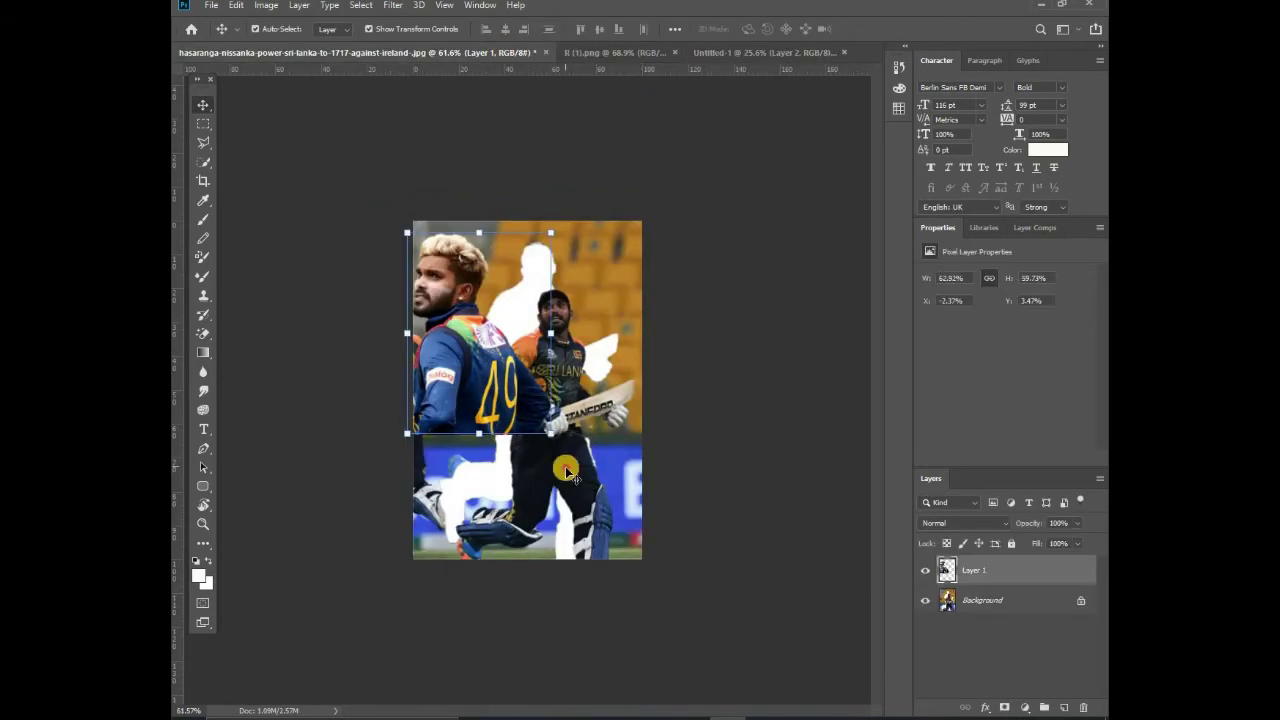
left_click_drag(568, 340, 590, 397)
left_click(443, 312)
key("Delete")
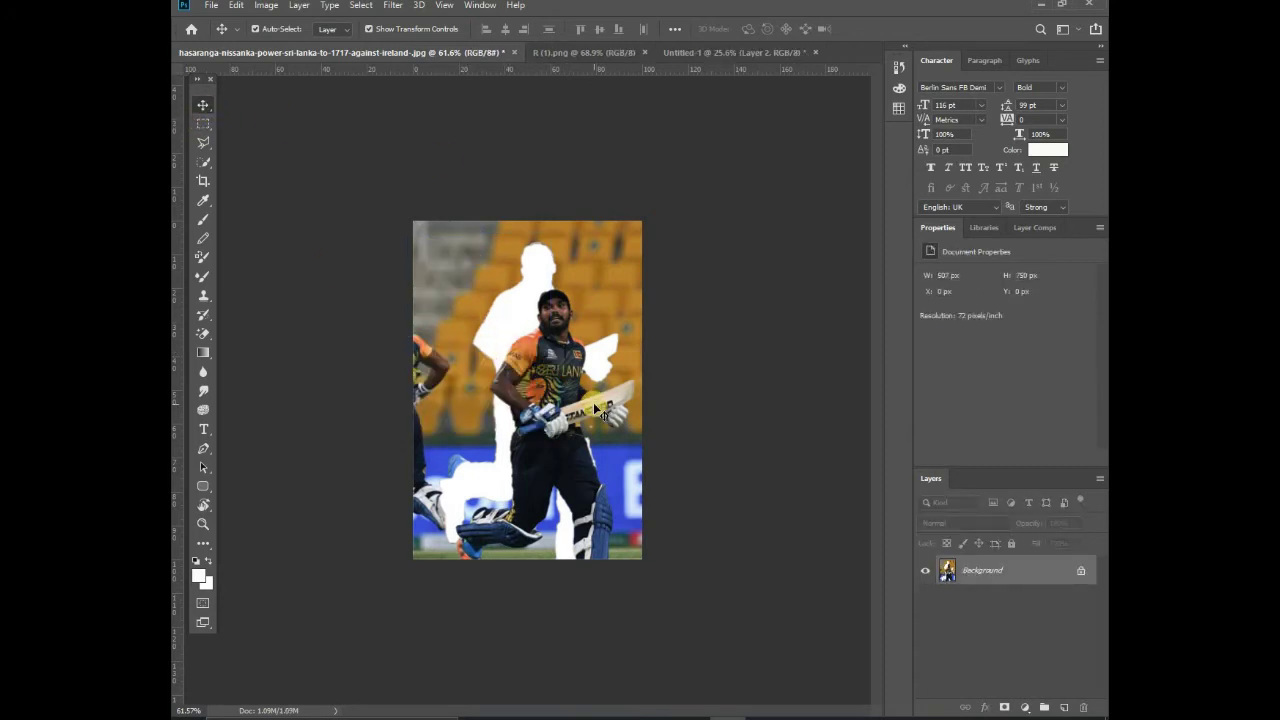
key("ctrl+z")
Drag the batsman cut-out into the poster, enlarge it and nudge it onto the field.
left_click_drag(633, 404, 538, 500)
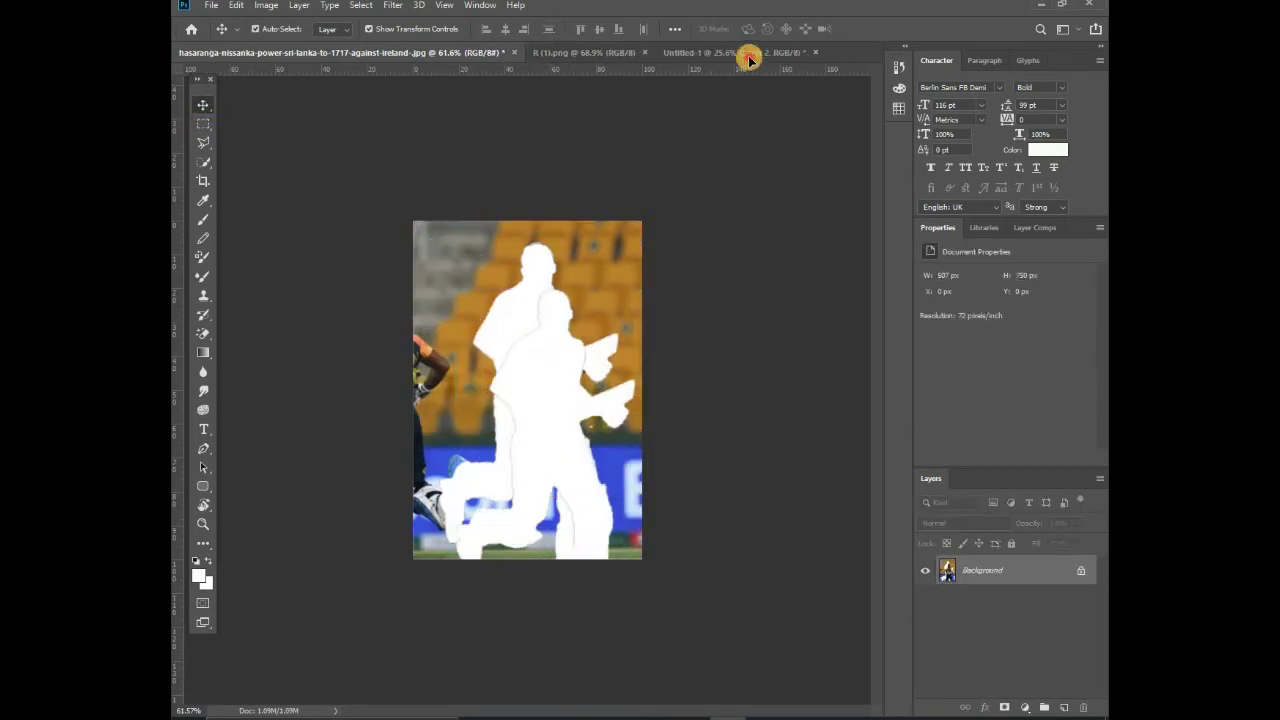
left_click_drag(551, 413, 586, 357)
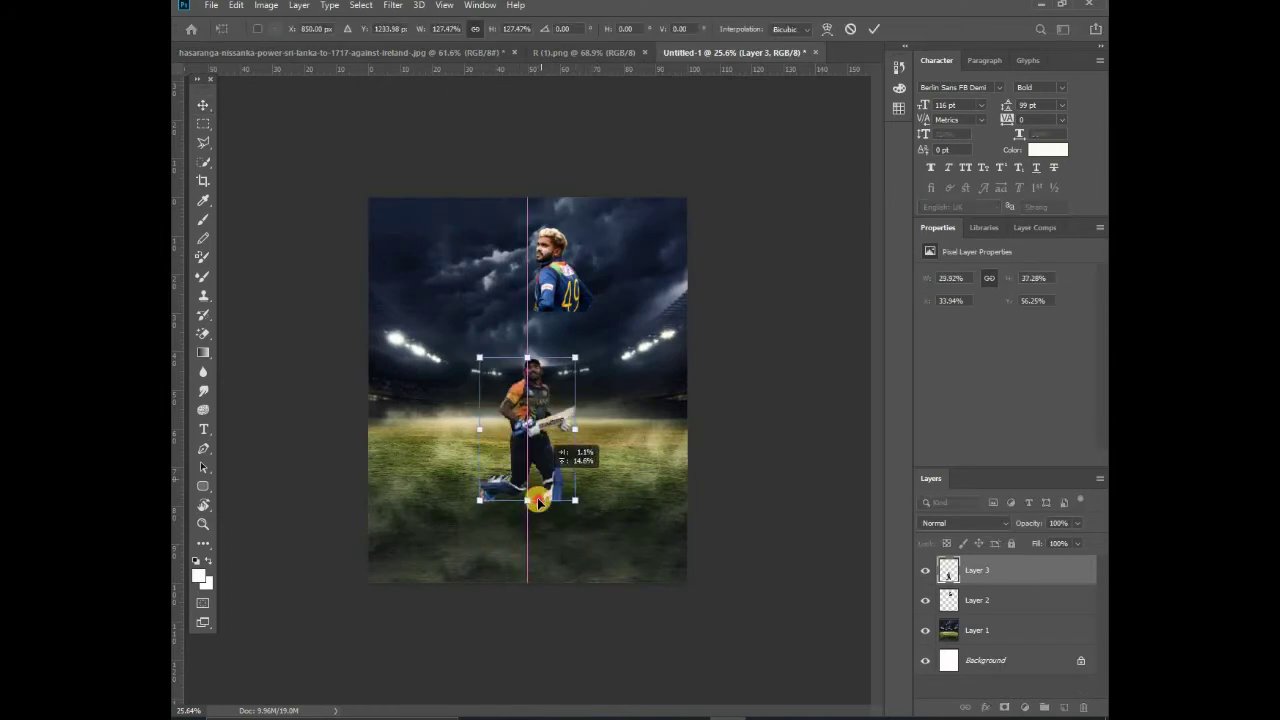
key("Return")
left_click_drag(541, 449, 543, 442)
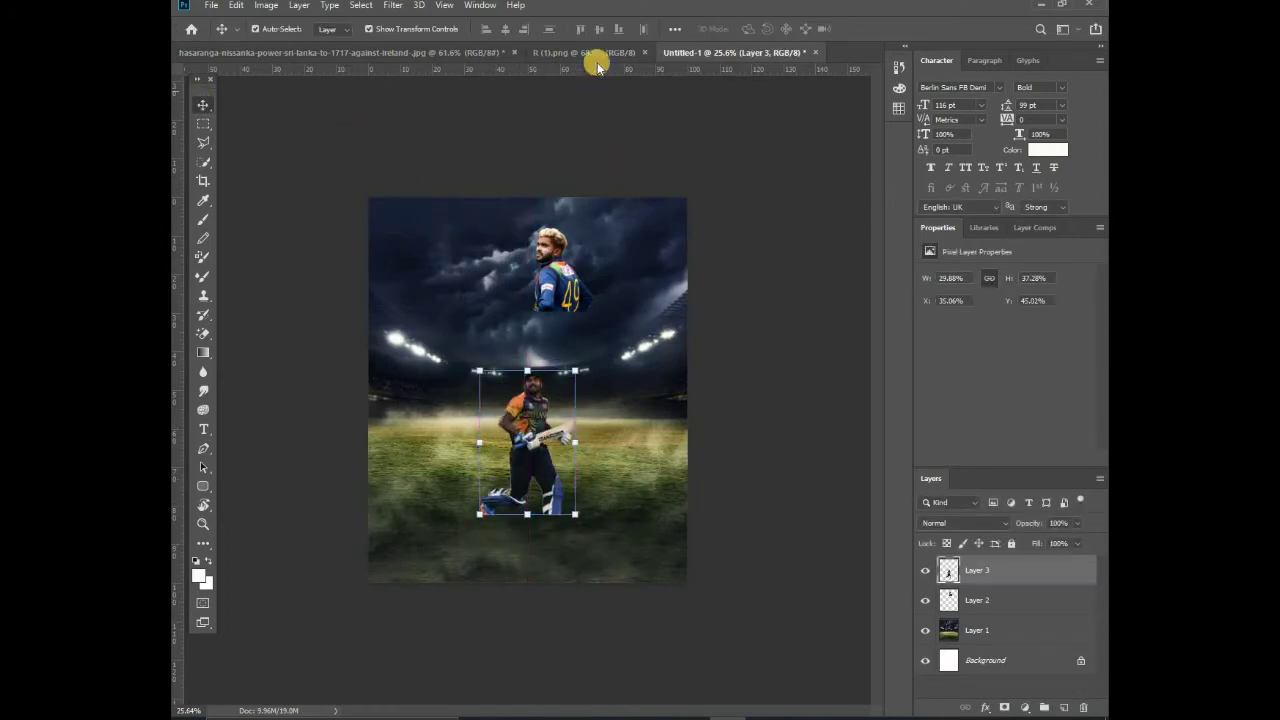
Re-place the batsman on the poster and scale it to about 132% on the grass.
left_click_drag(577, 376, 478, 198)
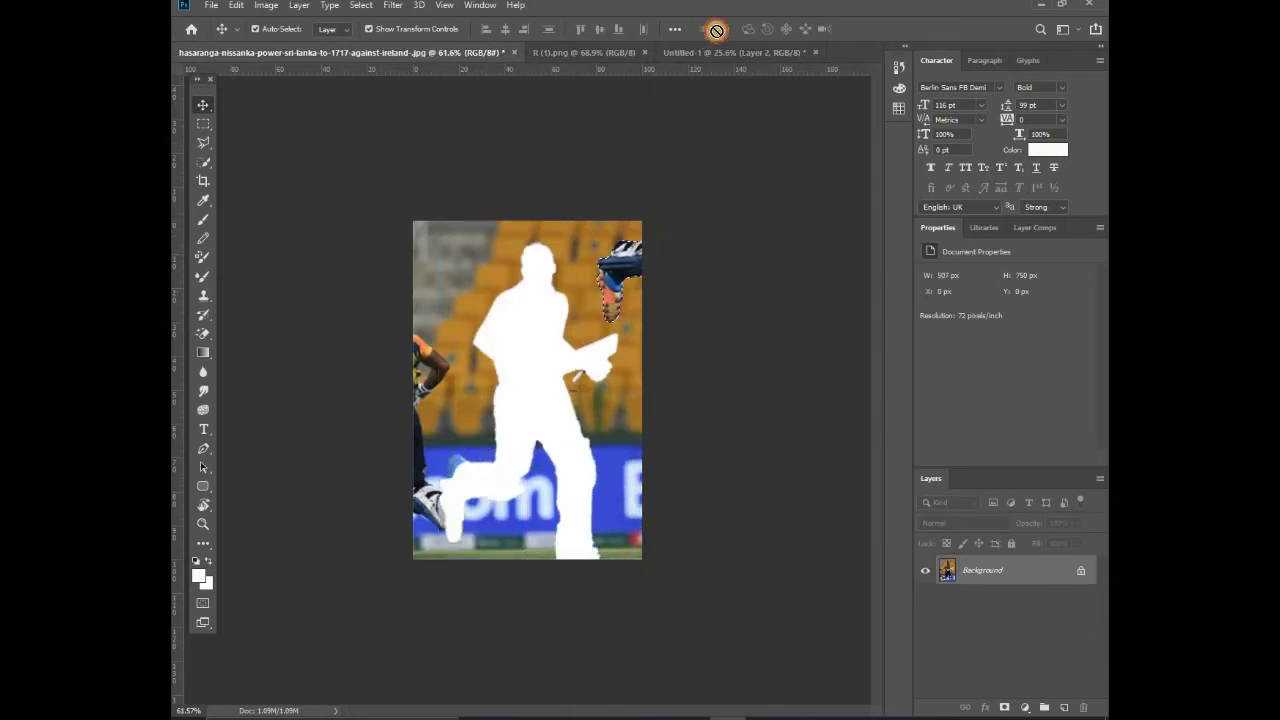
mouse_move(478, 198)
left_mouse_down()
mouse_move(709, 65)
mouse_move(530, 418)
left_mouse_up()
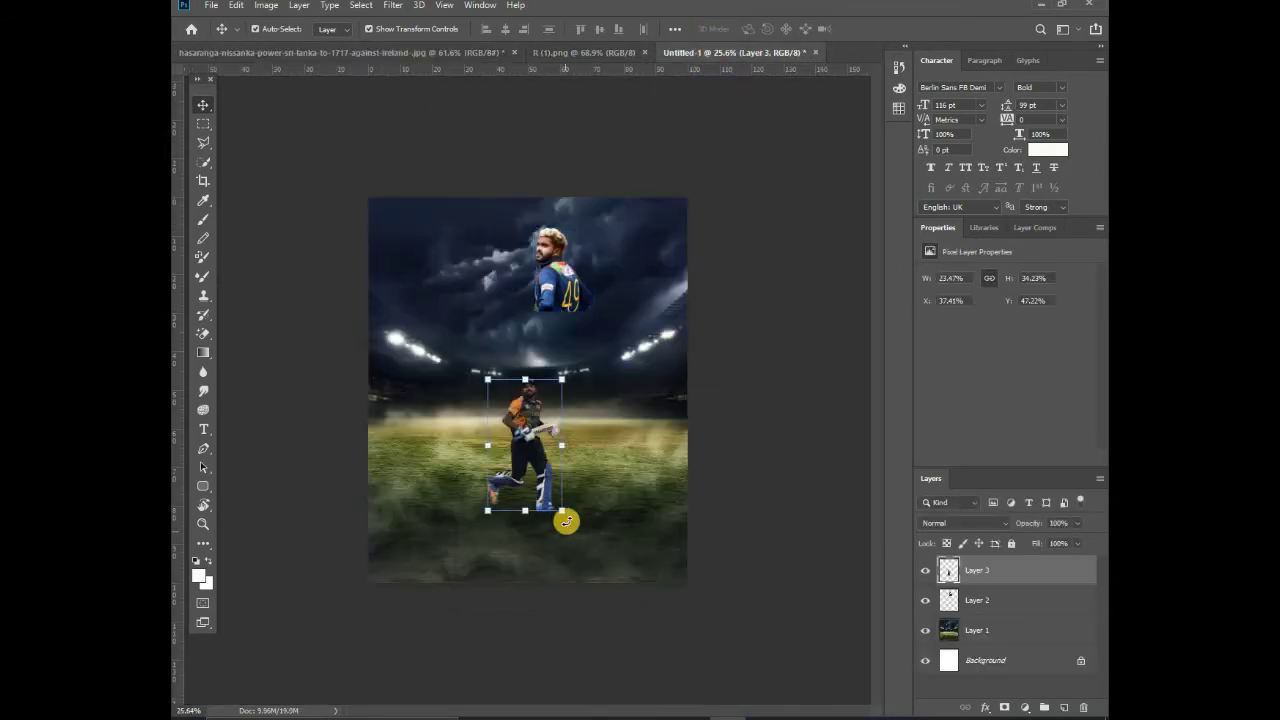
key("ctrl+t")
mouse_move(566, 523)
left_mouse_down()
mouse_move(607, 545)
mouse_move(563, 503)
left_mouse_up()
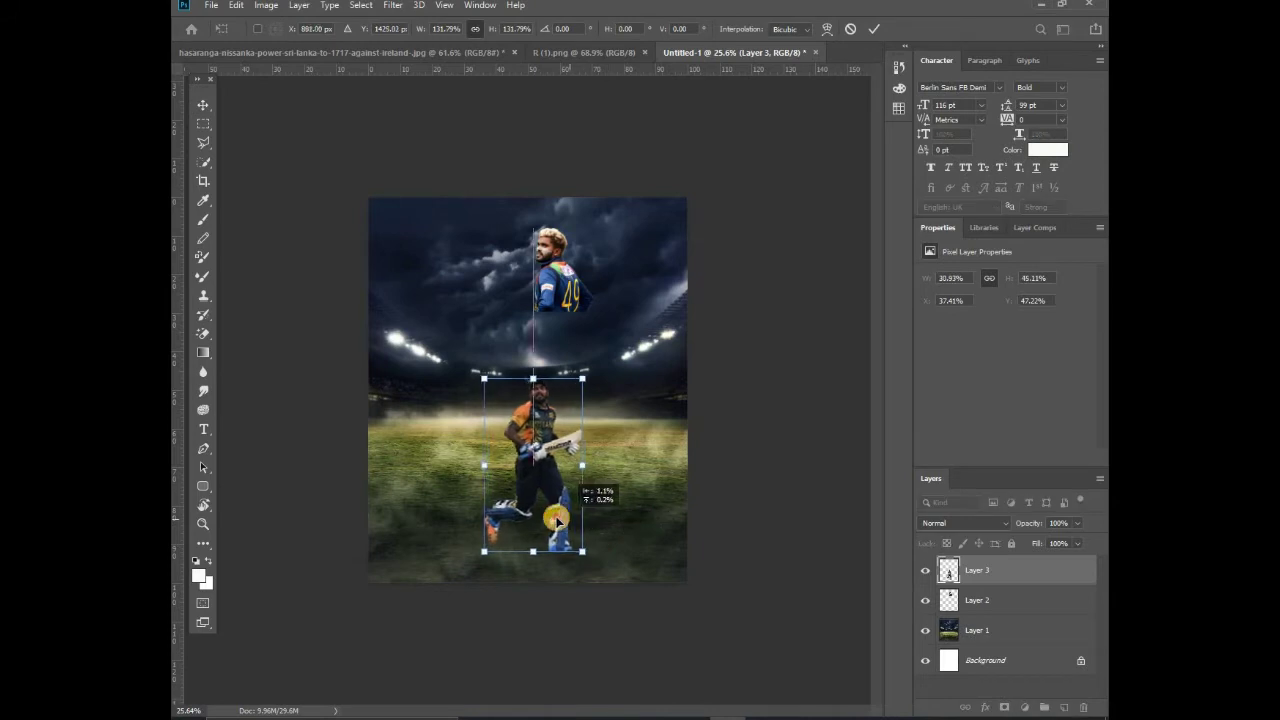
Move the number-49 portrait down-left, enlarge it slightly and nudge it upward.
left_click(203, 104)
mouse_move(560, 285)
left_mouse_down()
mouse_move(508, 340)
mouse_move(576, 362)
left_mouse_up()
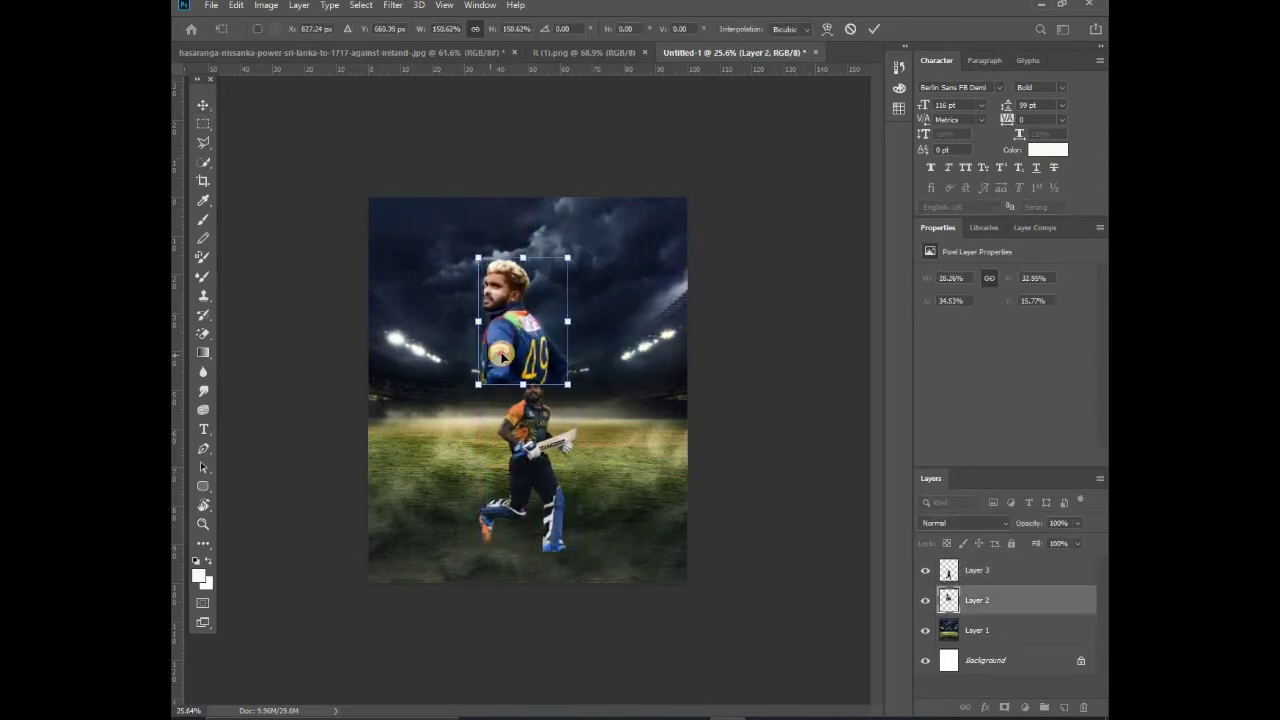
left_click_drag(480, 365, 520, 355)
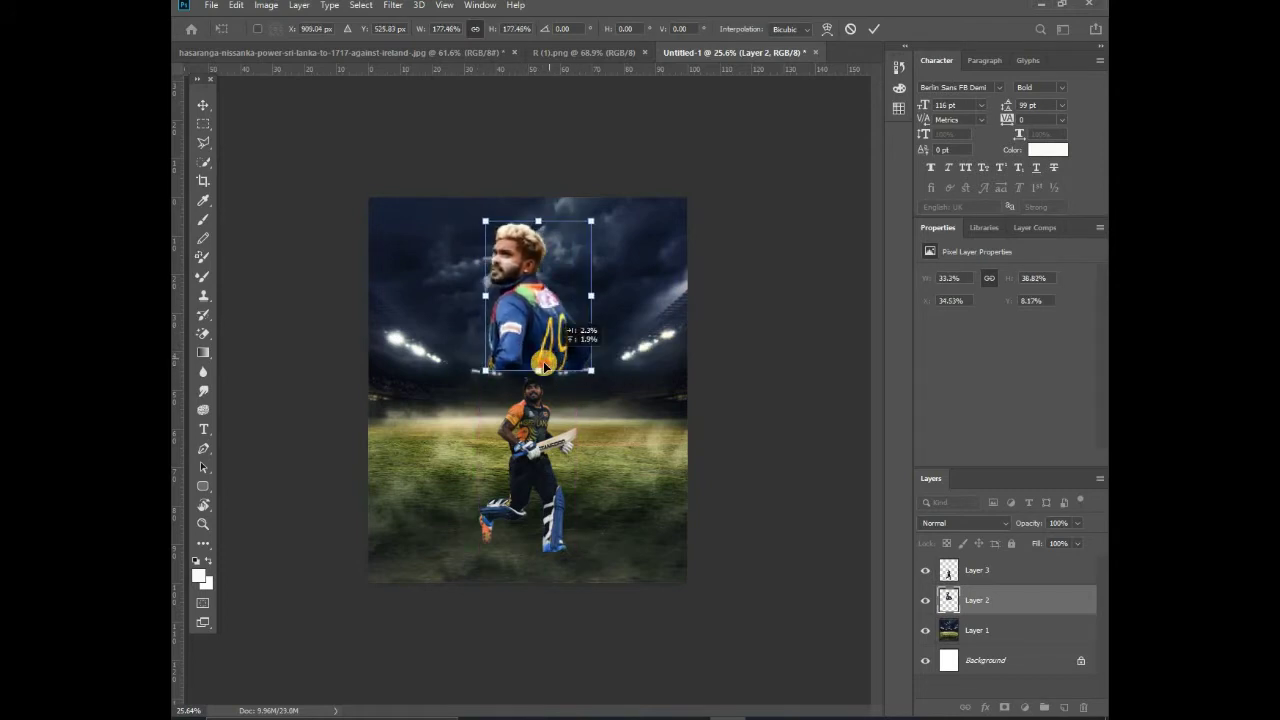
left_click_drag(543, 369, 543, 381)
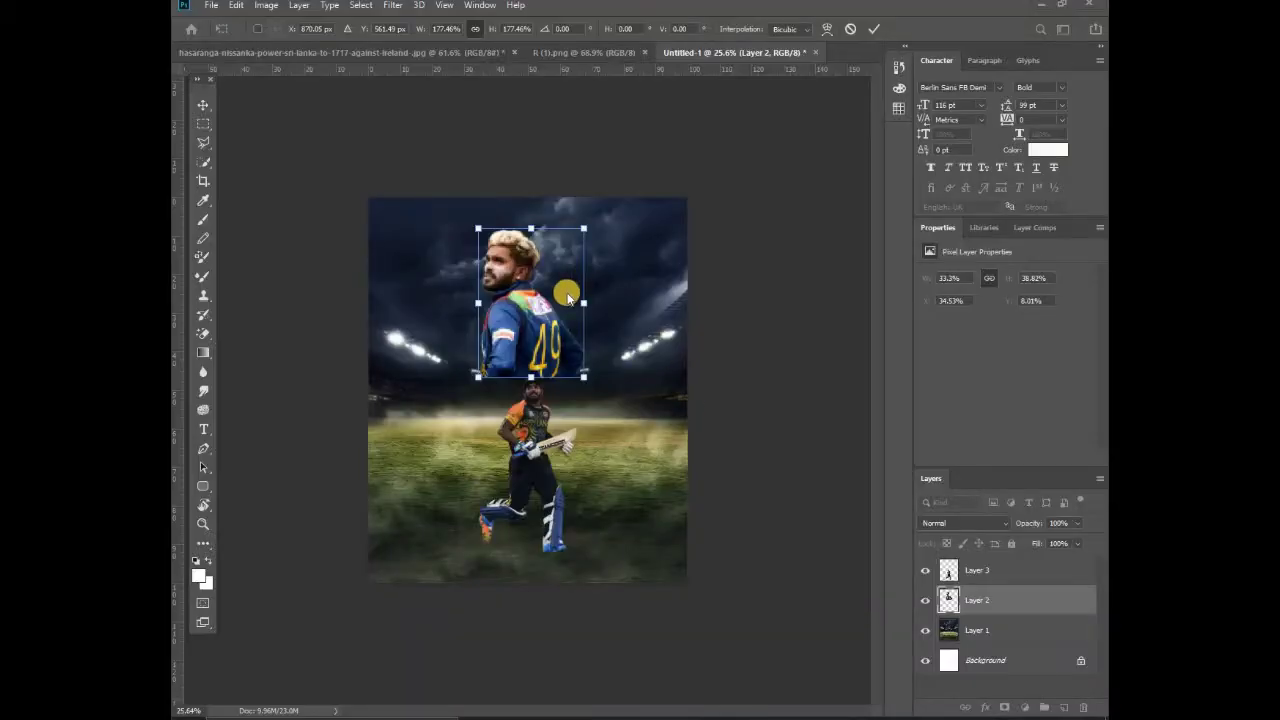
scroll(567, 297, "up", 1)
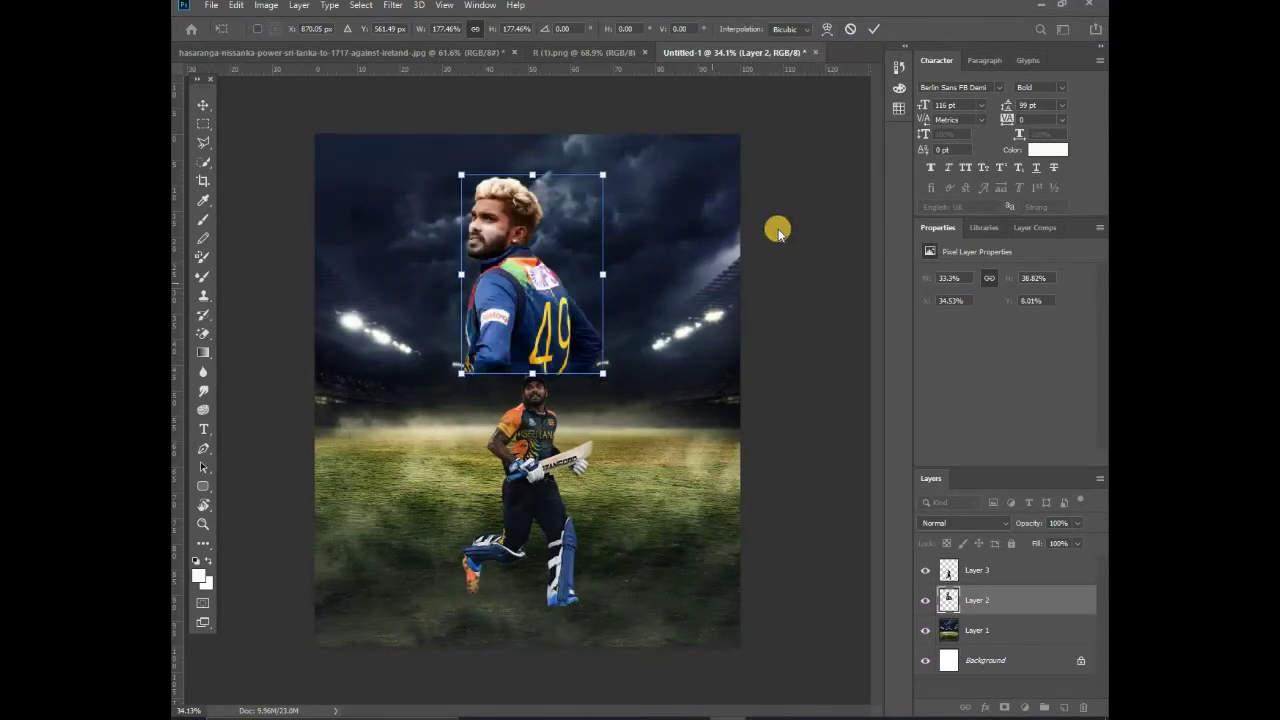
left_click(711, 294)
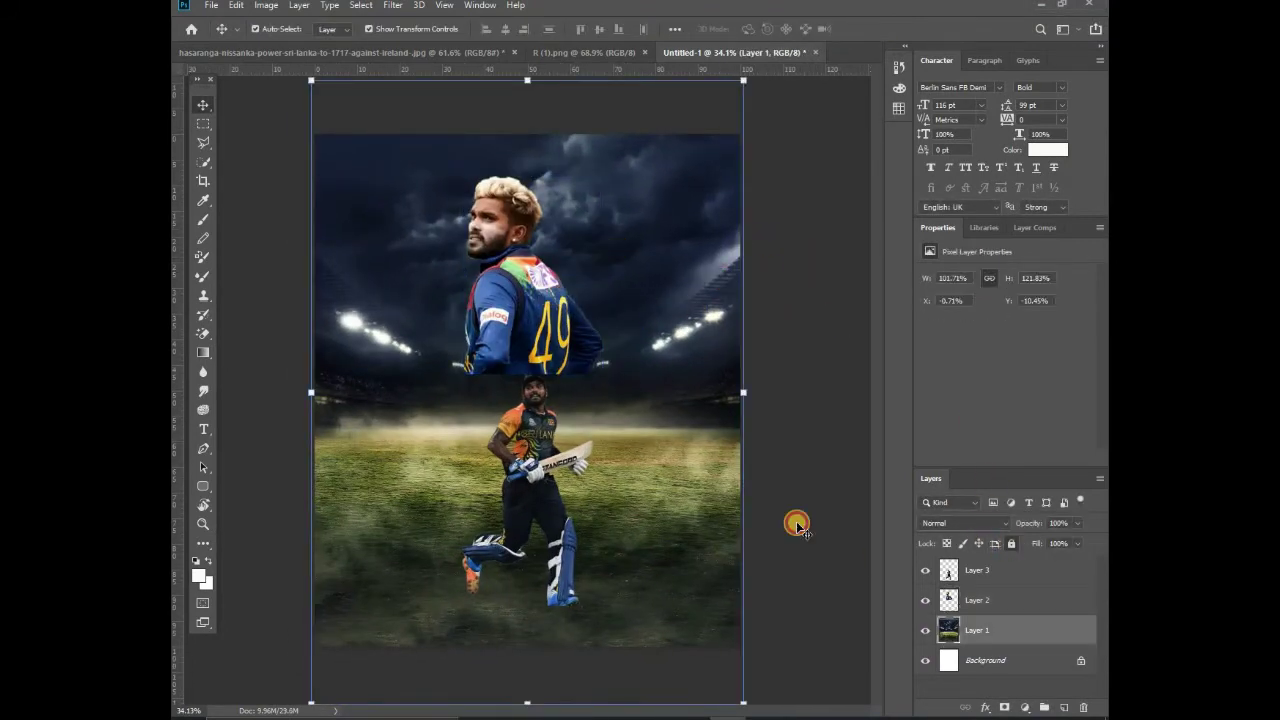
Lock the stadium layer, then scale the portrait up slightly and shift it higher.
key("ctrl+slash")
left_click(558, 345)
key("ctrl+t")
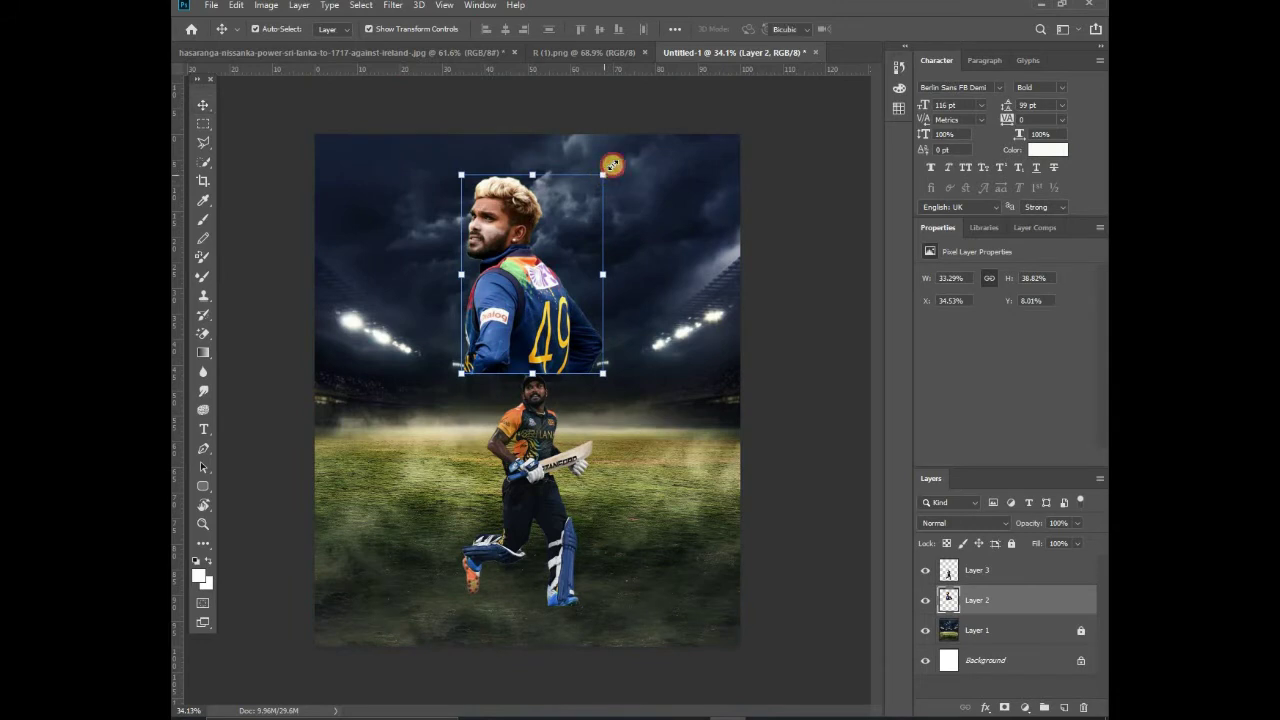
left_click_drag(611, 164, 609, 166)
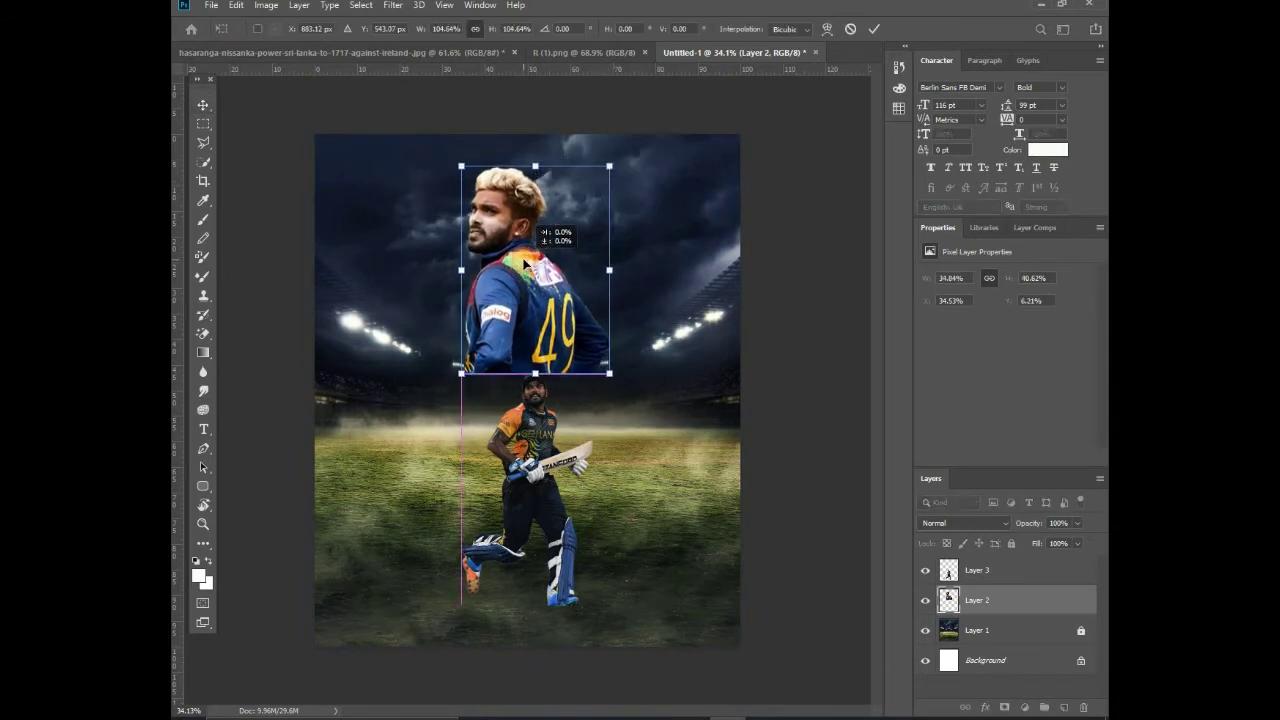
left_click_drag(525, 262, 525, 258)
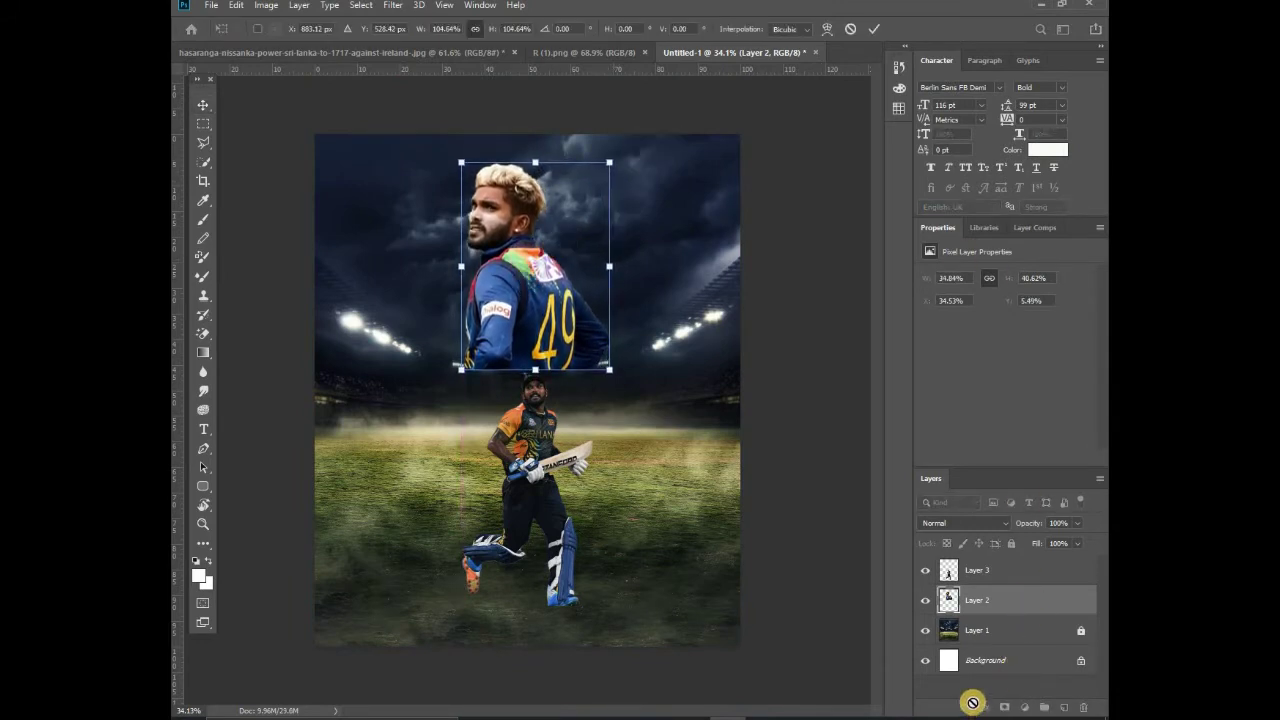
key("Return")
Mask the portrait and paint its bottom edge away with a soft round black brush.
left_click(1003, 708)
key("b")
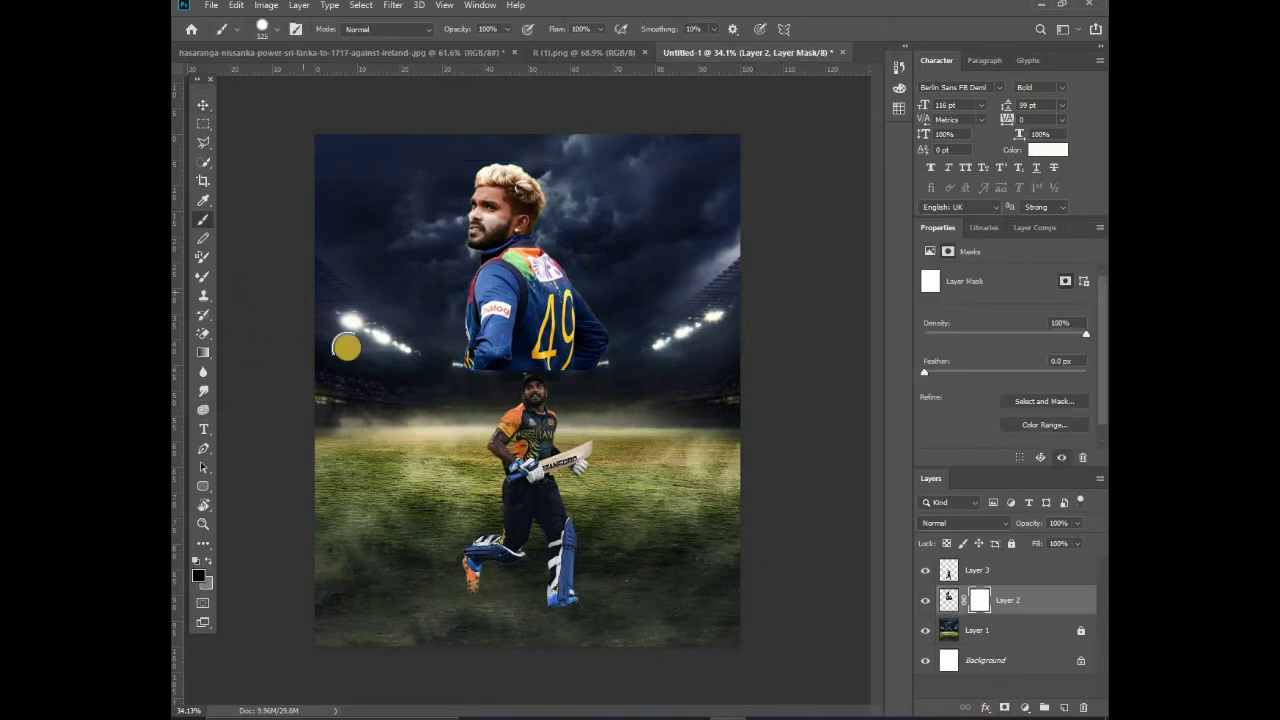
left_click(272, 36)
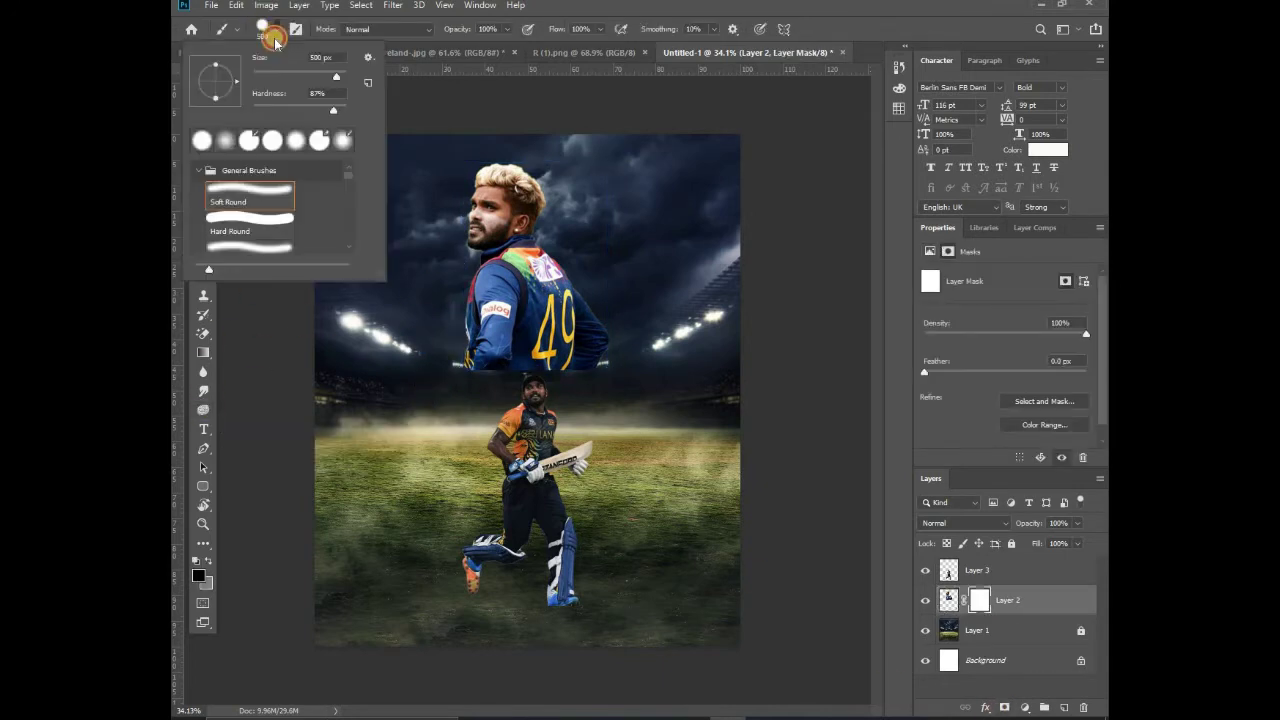
left_click(451, 406)
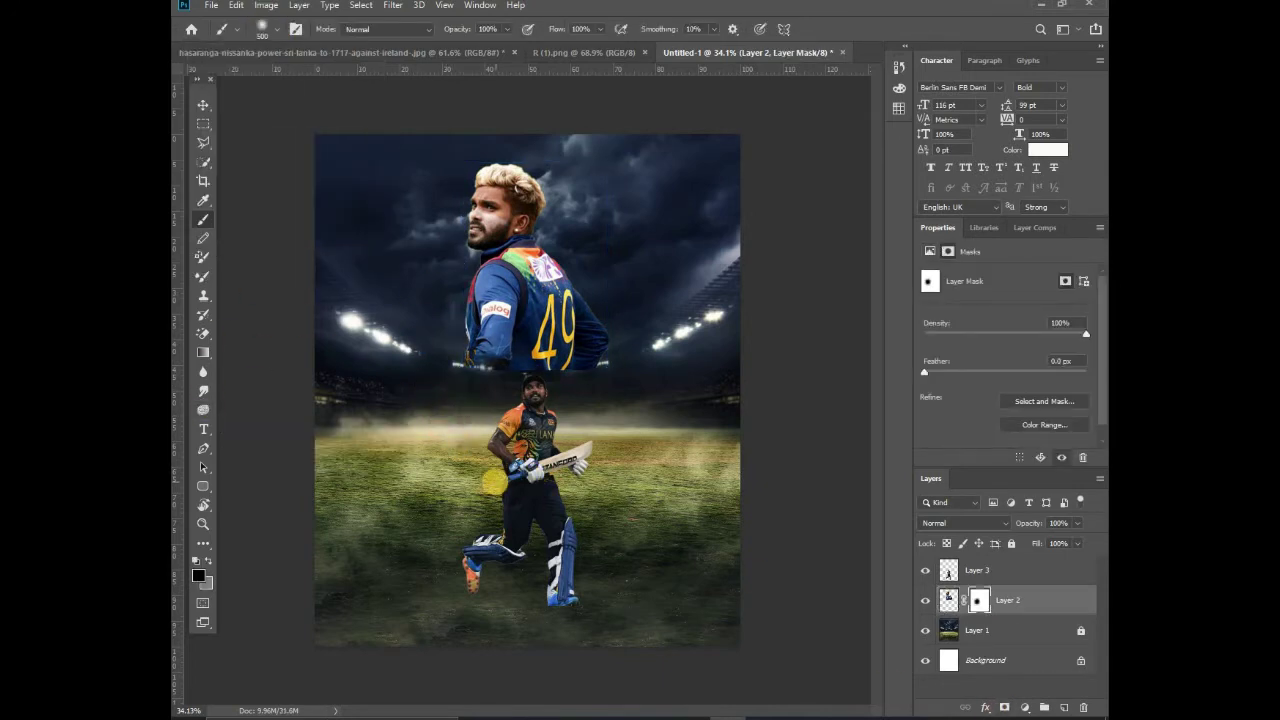
scroll(494, 483, "up", 4)
mouse_move(486, 380)
left_mouse_down()
mouse_move(758, 400)
mouse_move(411, 403)
left_mouse_up()
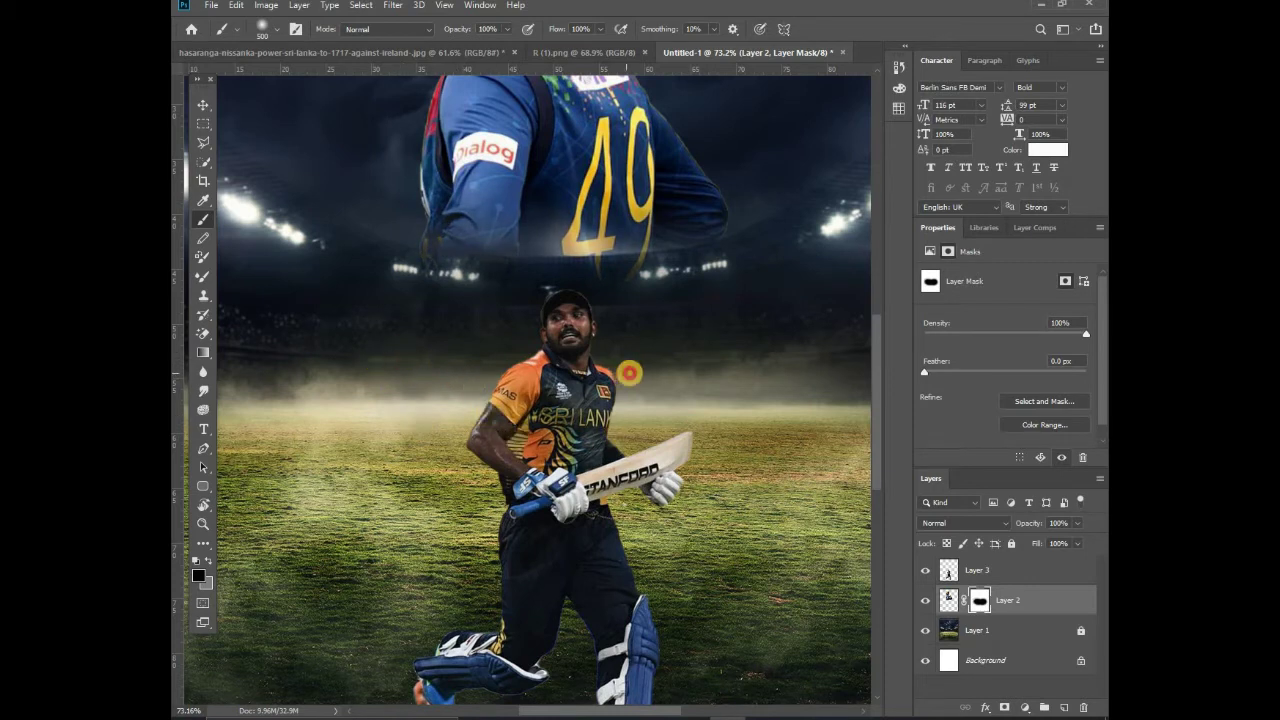
left_click_drag(729, 354, 705, 374)
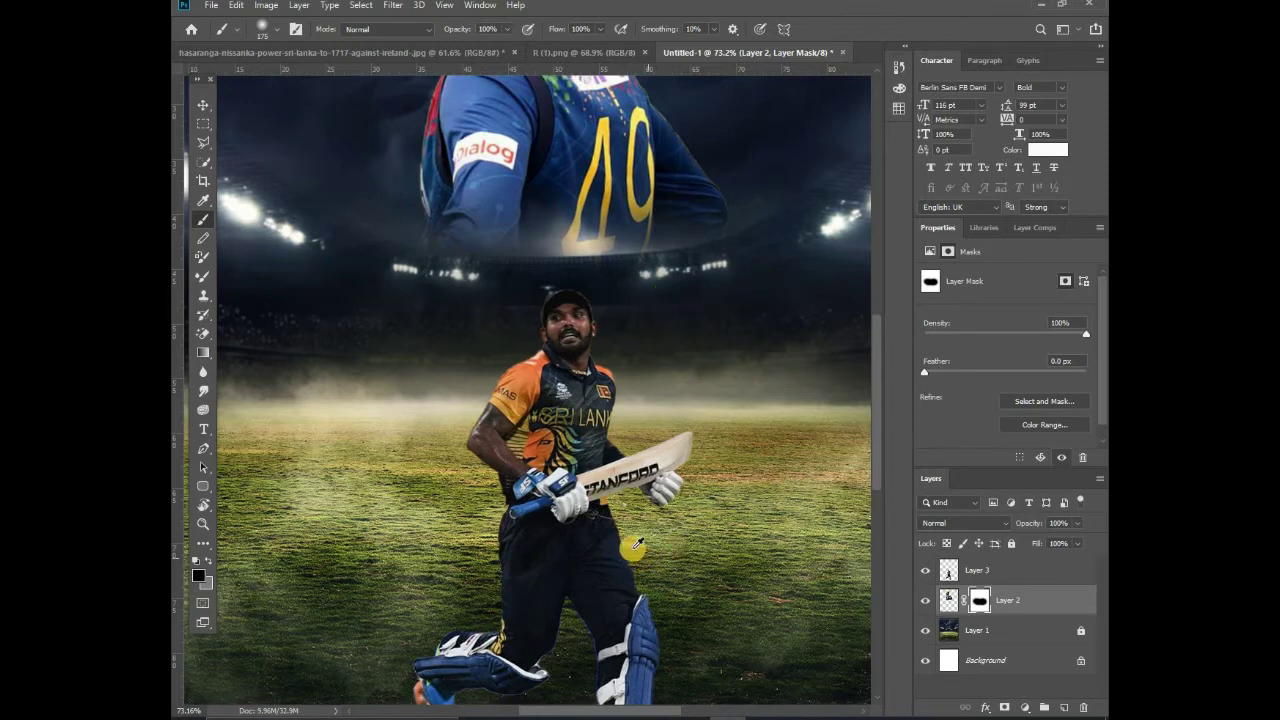
key("ctrl+0")
Add a new layer clipped to the portrait and paint a bright yellow glow over its lower part.
left_click(1058, 707)
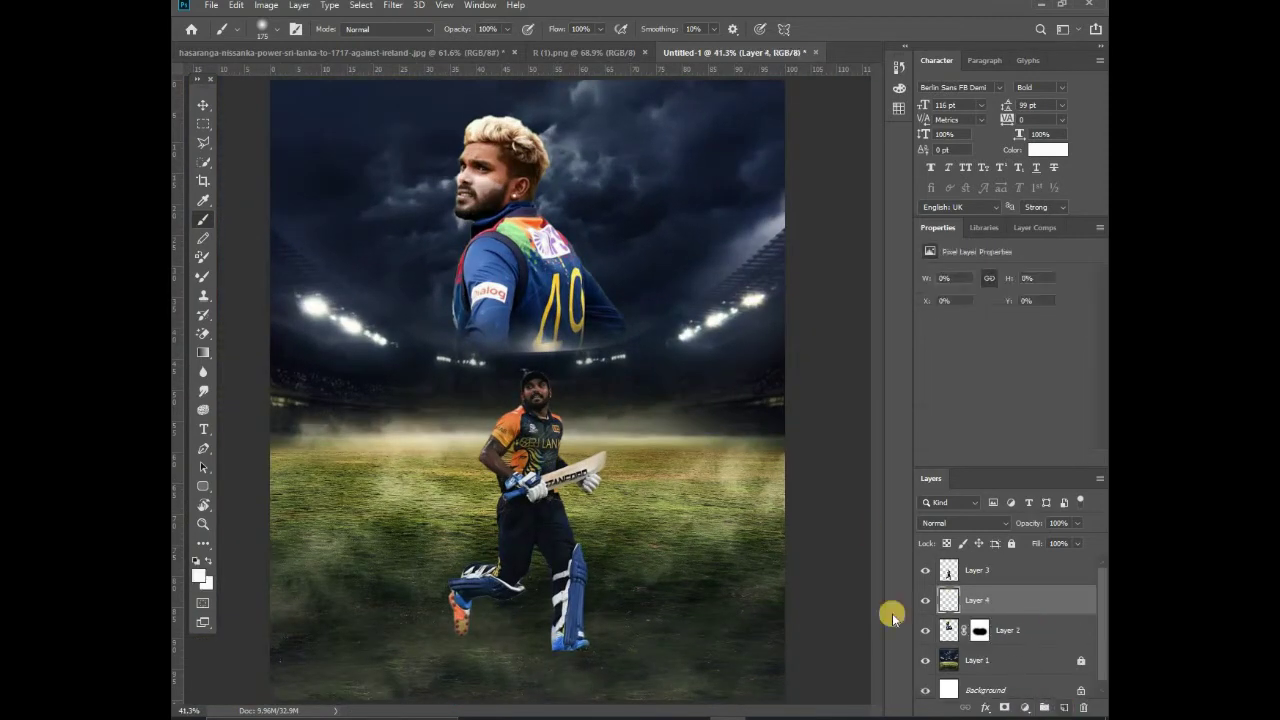
key("x")
left_click(197, 578)
left_click(791, 528)
left_click(779, 472)
left_click(920, 454)
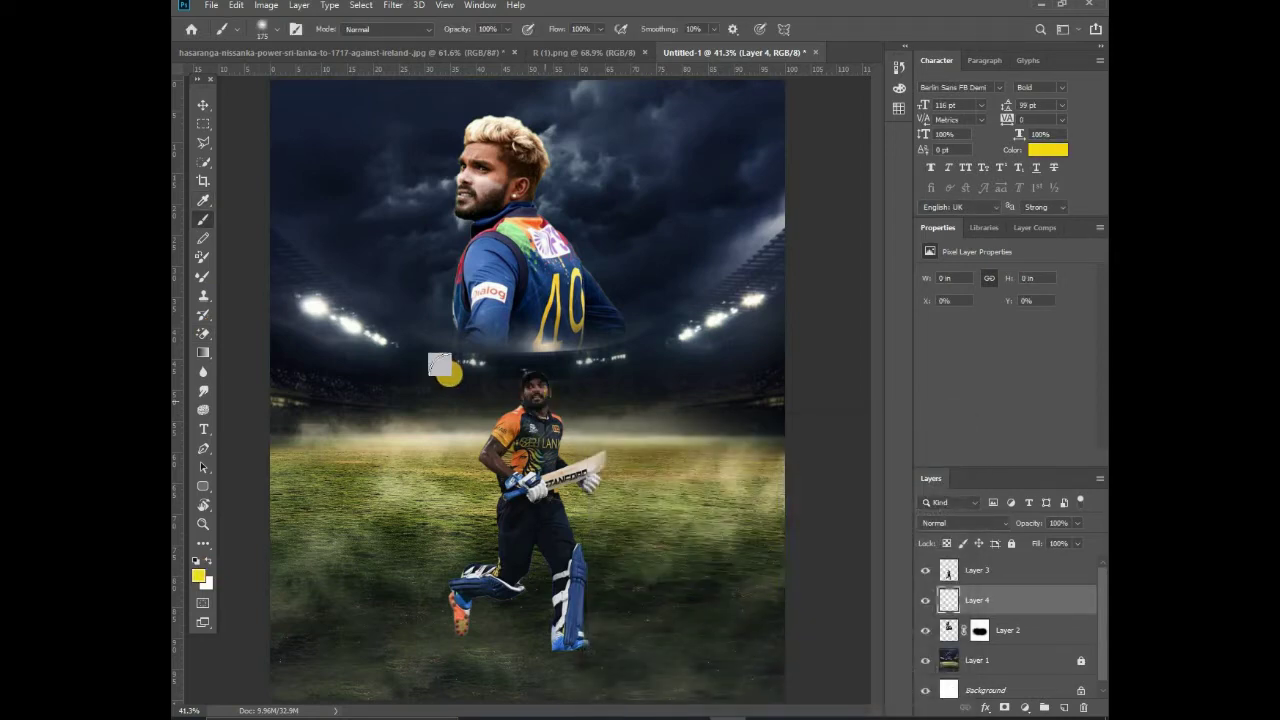
right_click(1016, 598)
left_click(946, 374)
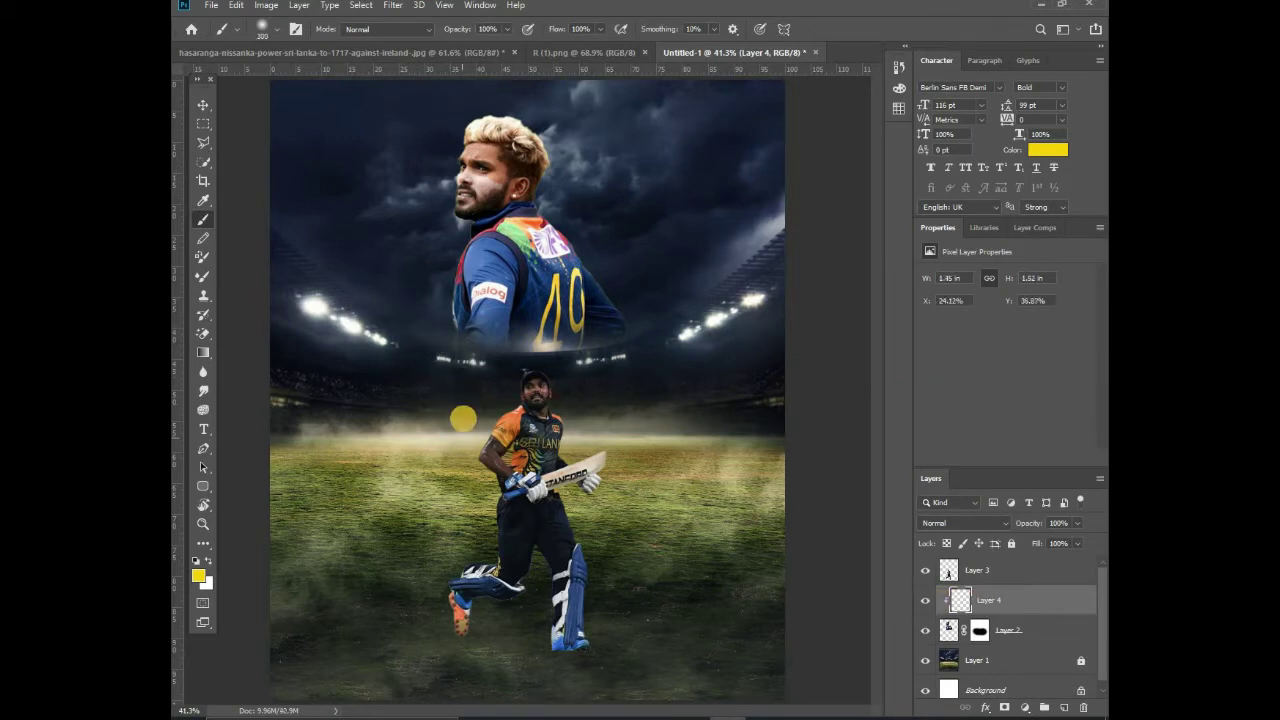
mouse_move(440, 421)
left_mouse_down()
mouse_move(542, 442)
mouse_move(646, 430)
mouse_move(507, 441)
left_mouse_up()
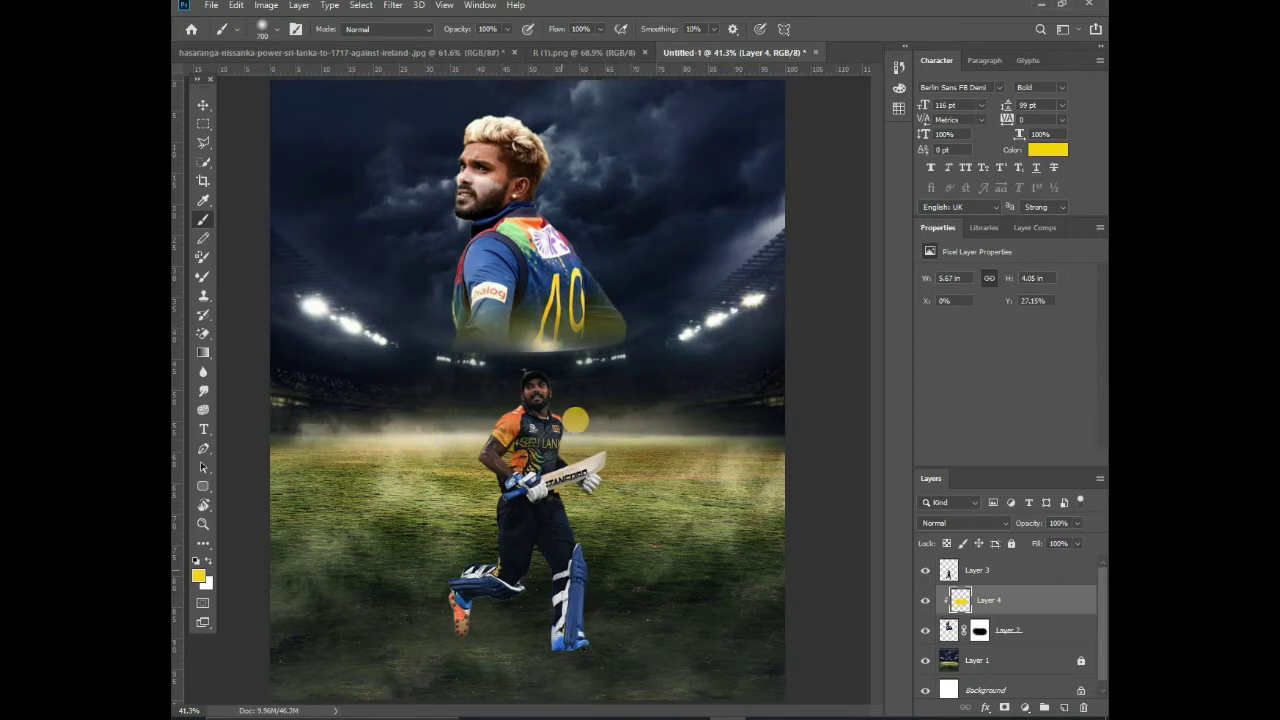
Paint a blue rim light along the jersey's right shoulder on the clipped layer.
scroll(540, 420, "down", 1)
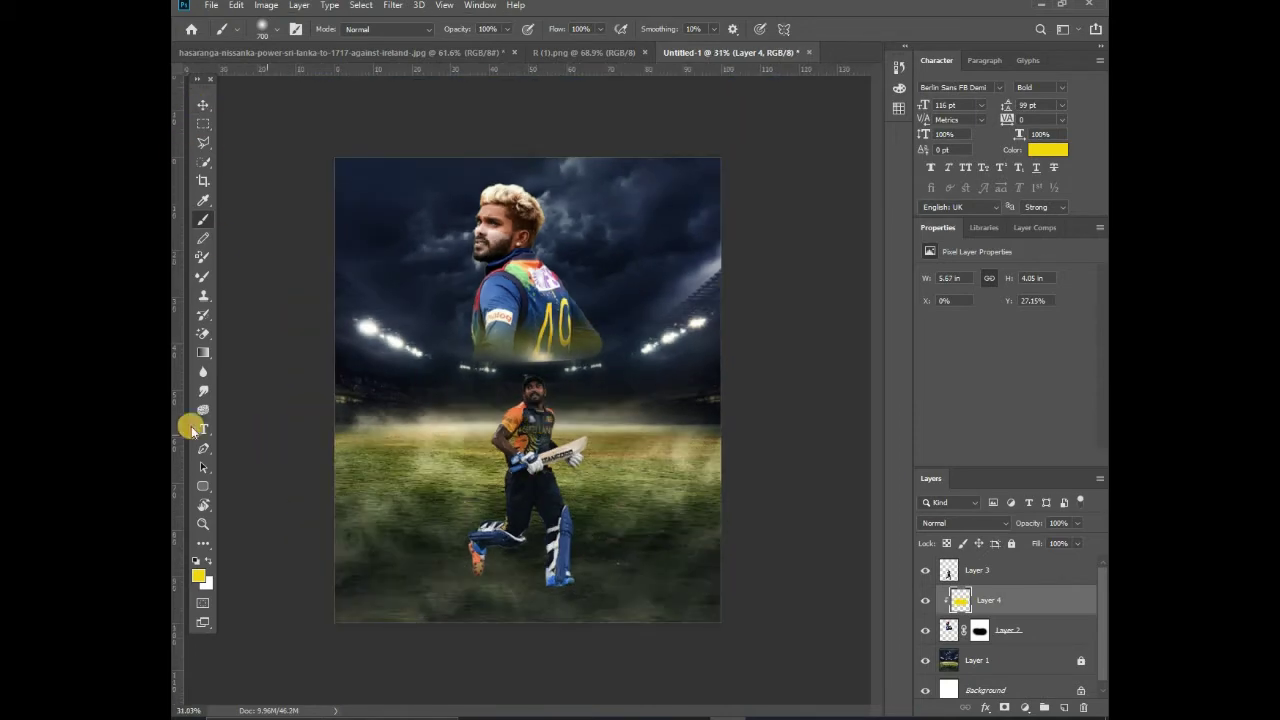
left_click(199, 577)
left_click(797, 517)
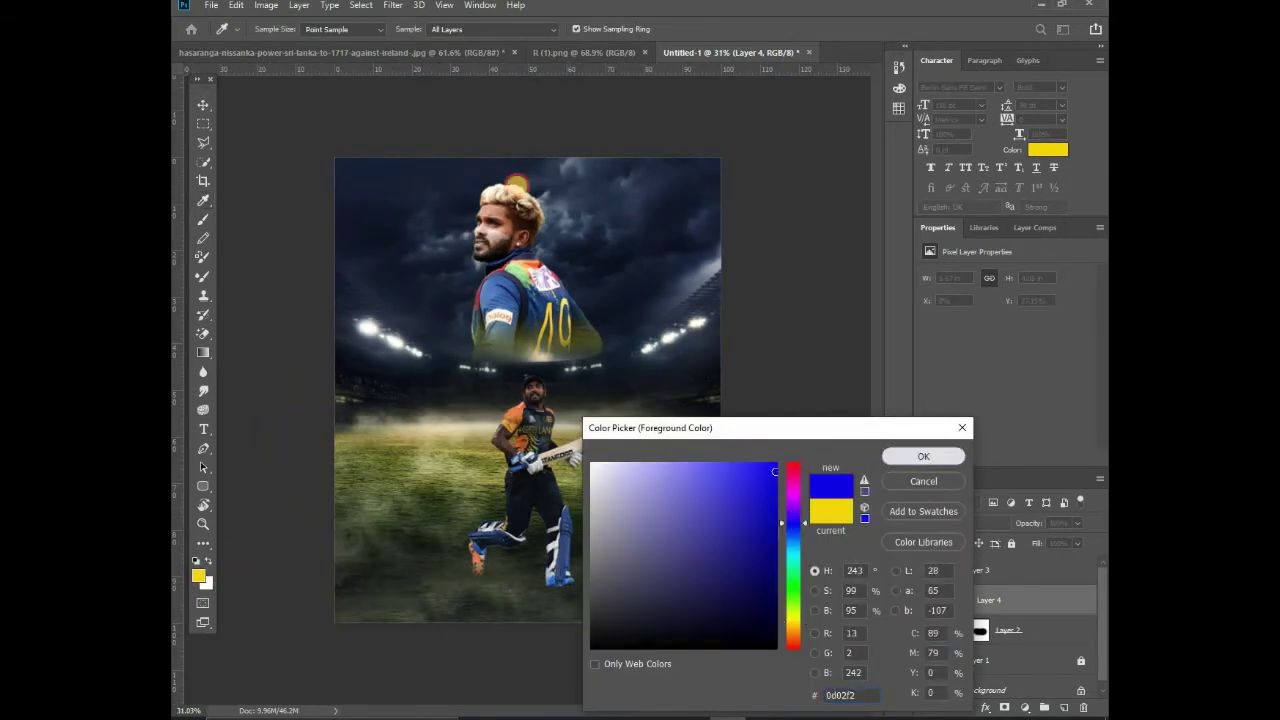
left_click(920, 454)
scroll(612, 211, "up", 2)
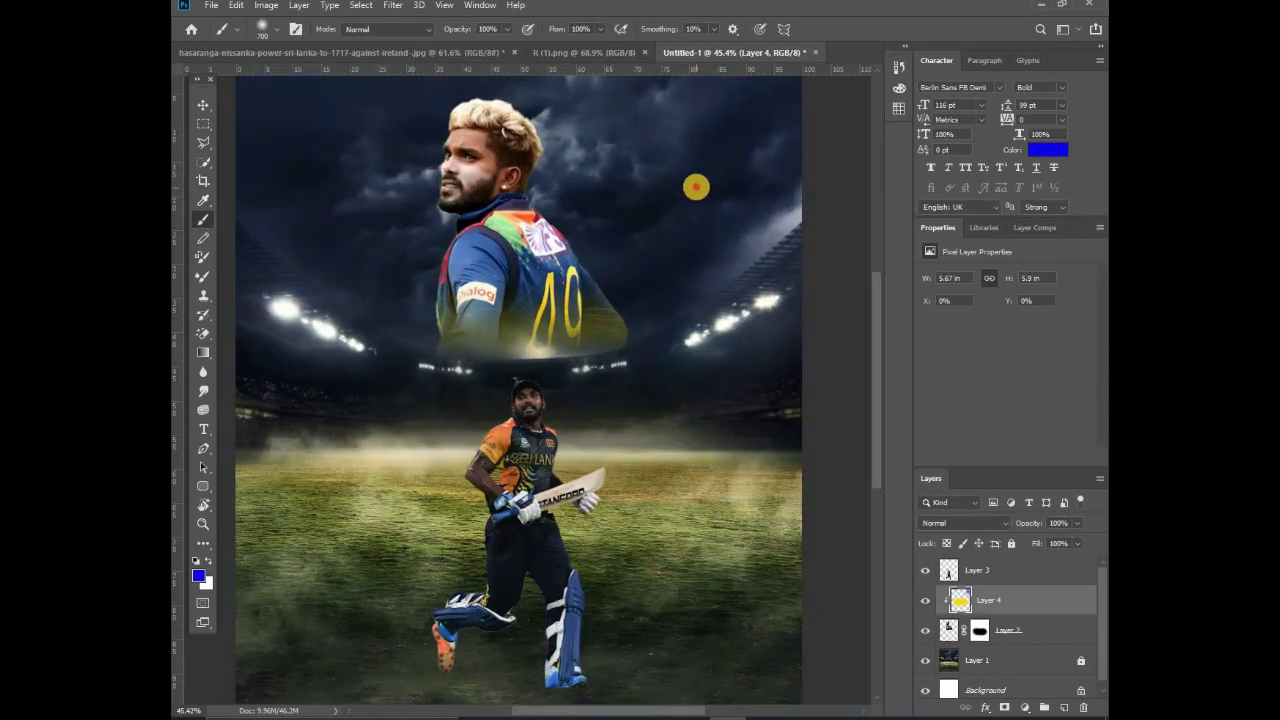
scroll(664, 205, "up", 3)
scroll(654, 183, "up", 2)
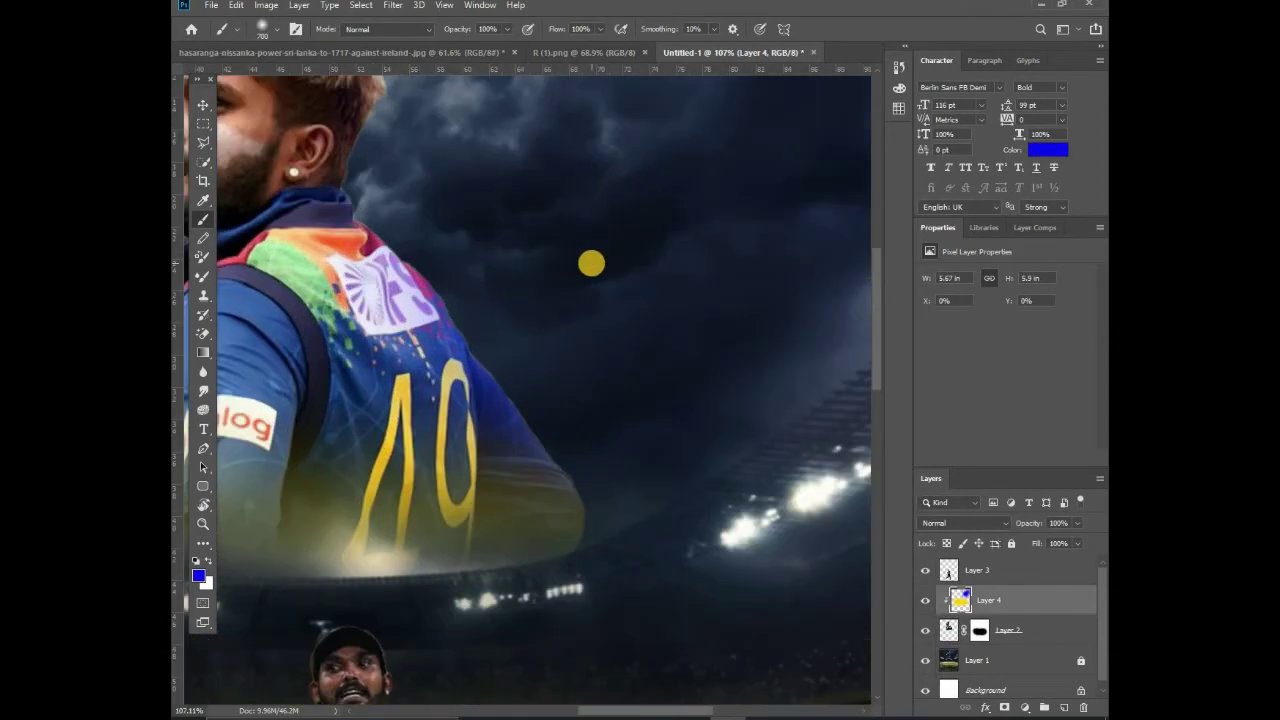
left_click_drag(394, 204, 575, 565)
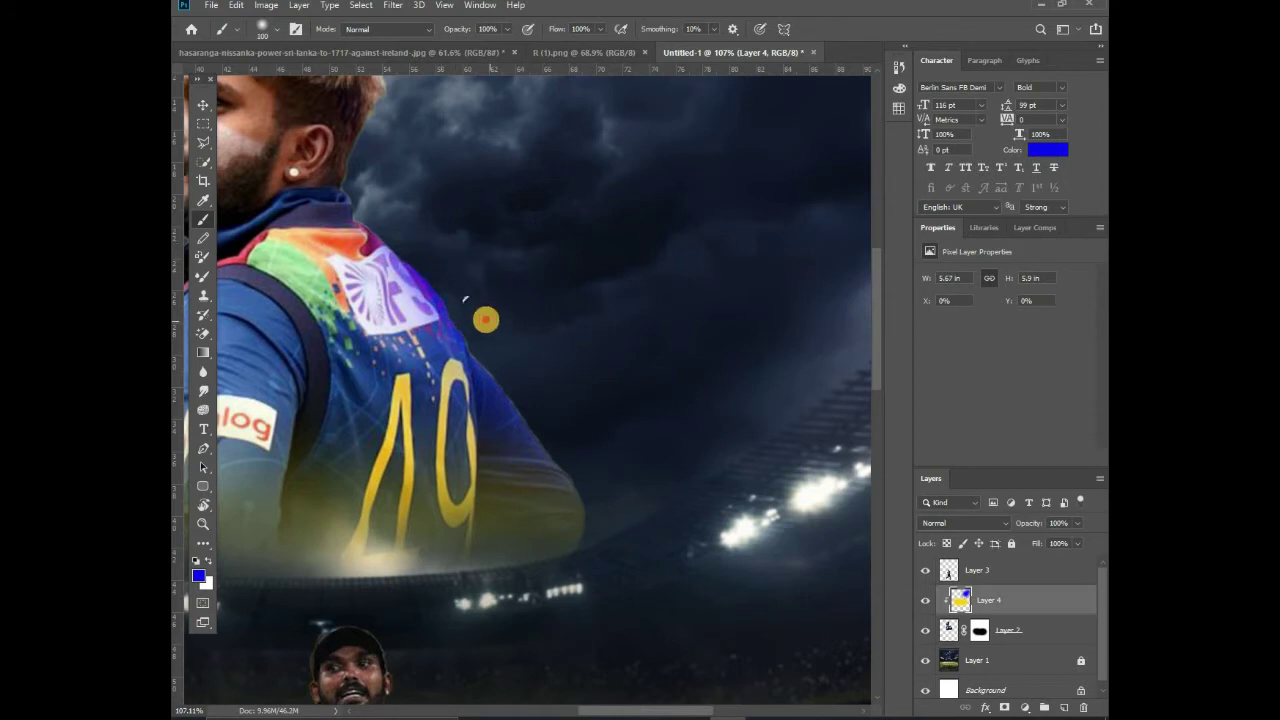
scroll(426, 223, "up", 3)
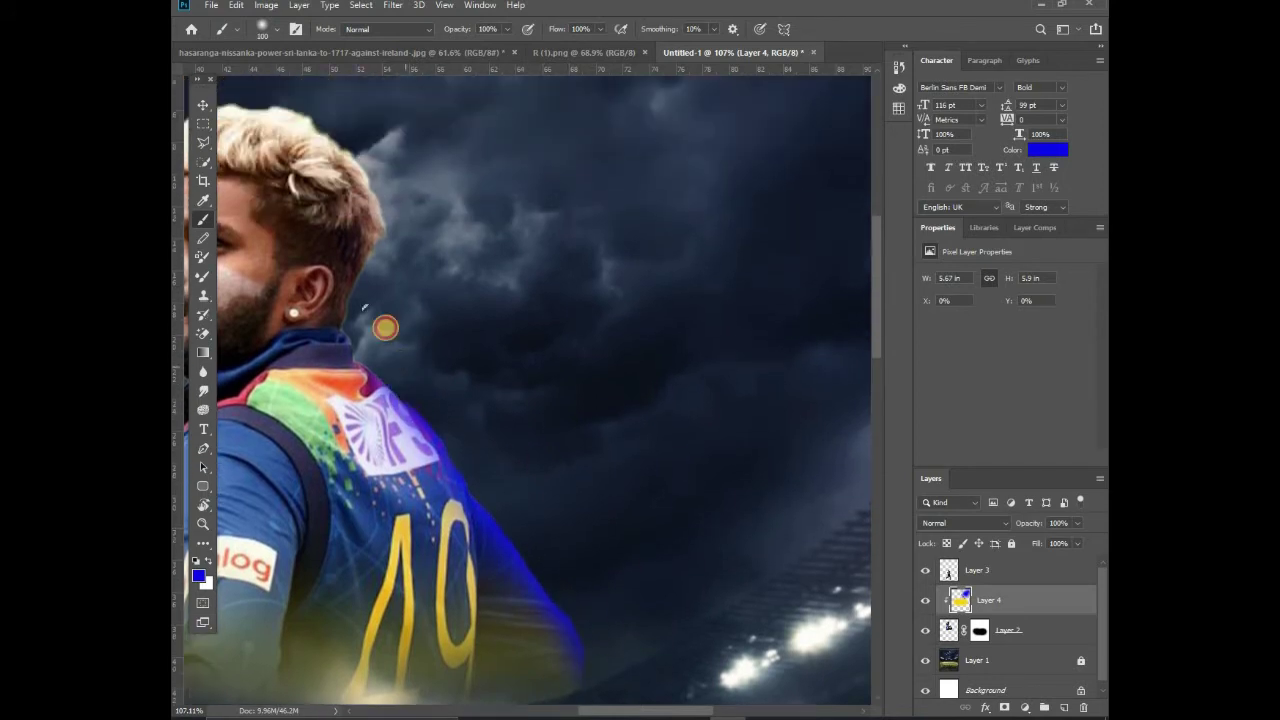
scroll(471, 214, "down", 3)
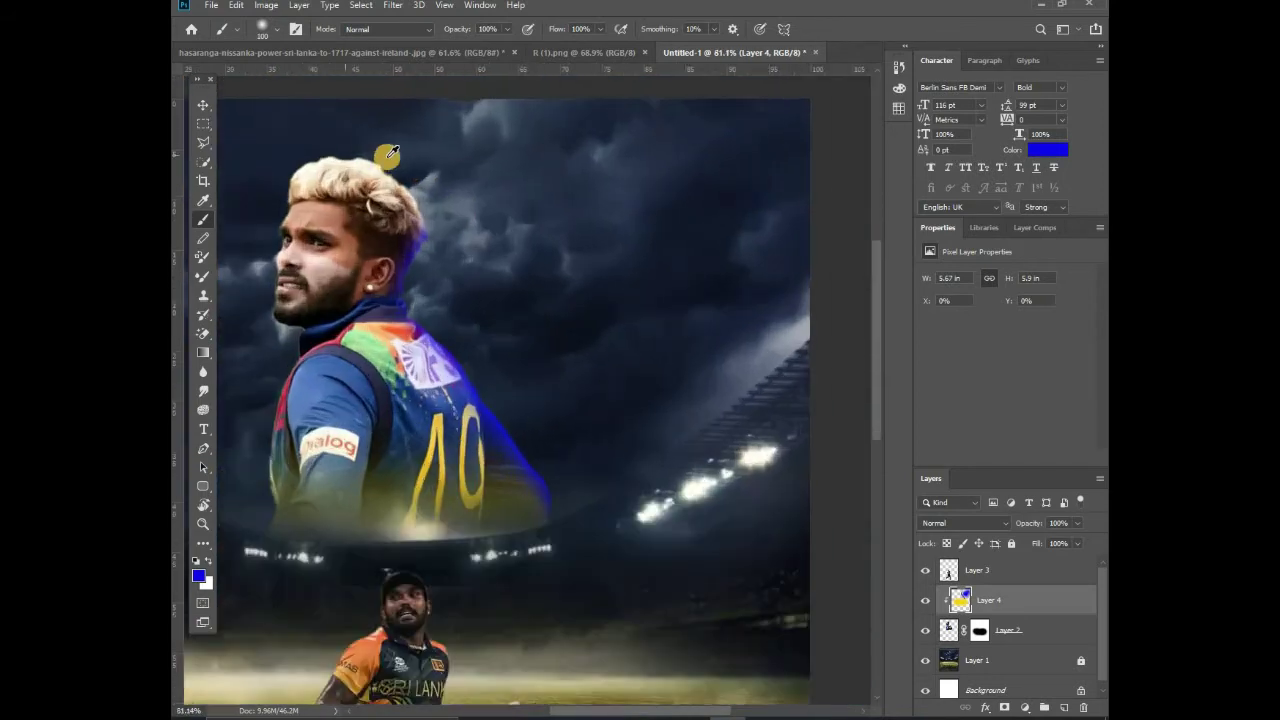
scroll(557, 420, "up", 3)
scroll(553, 296, "down", 3)
scroll(553, 296, "down", 2)
left_click(990, 568)
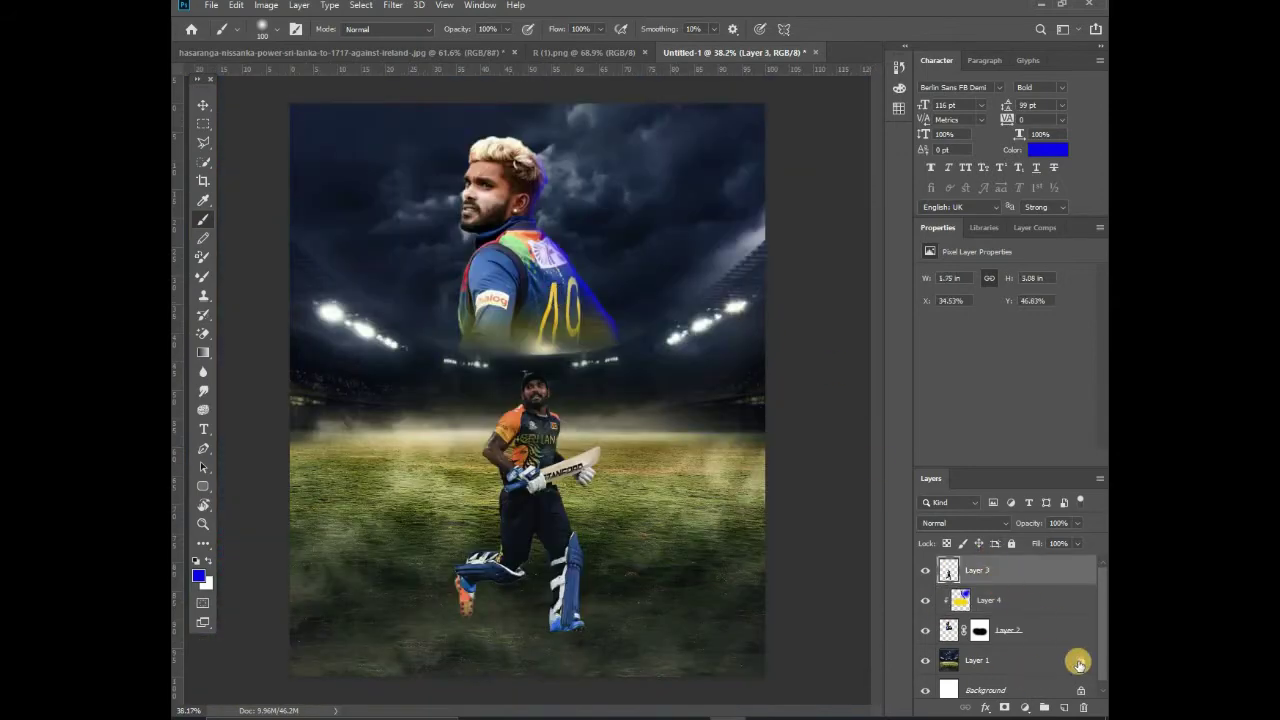
On a new top layer, dab blue into the top-right corner and scale it up over the sky.
left_click(1062, 707)
scroll(600, 218, "up", 1)
scroll(598, 245, "down", 3)
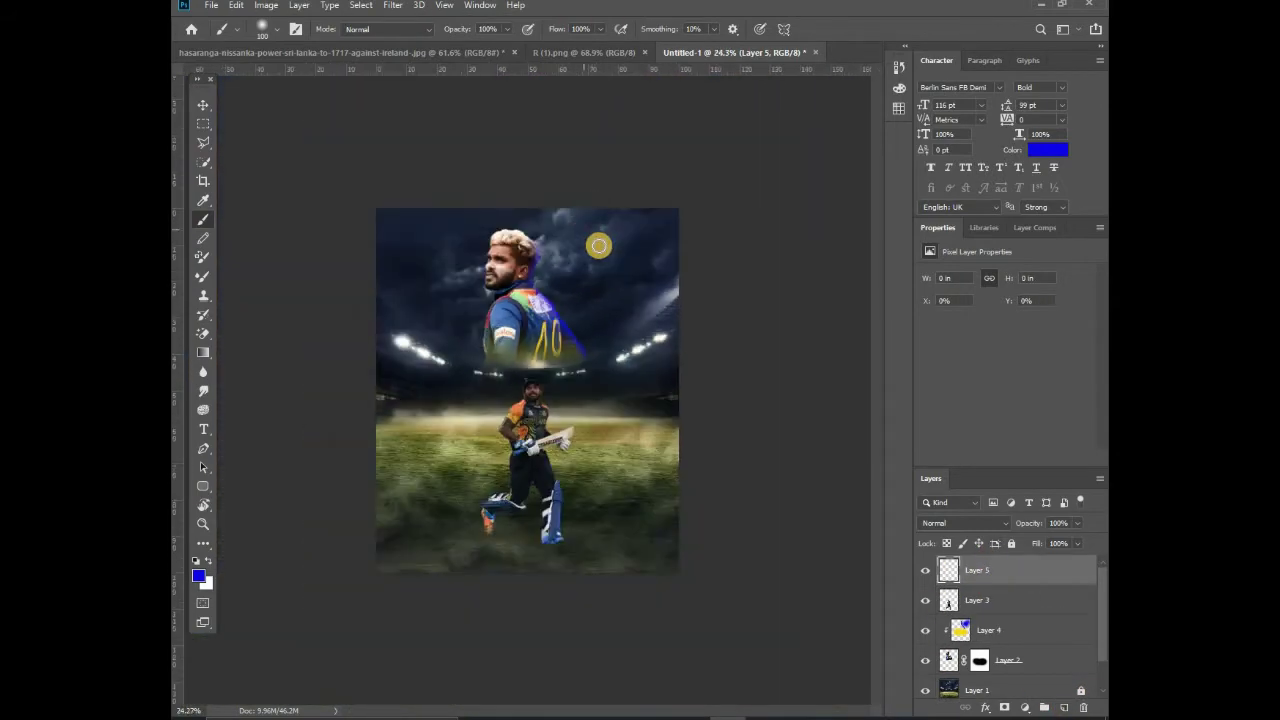
key("bracketleft")
left_click(661, 225)
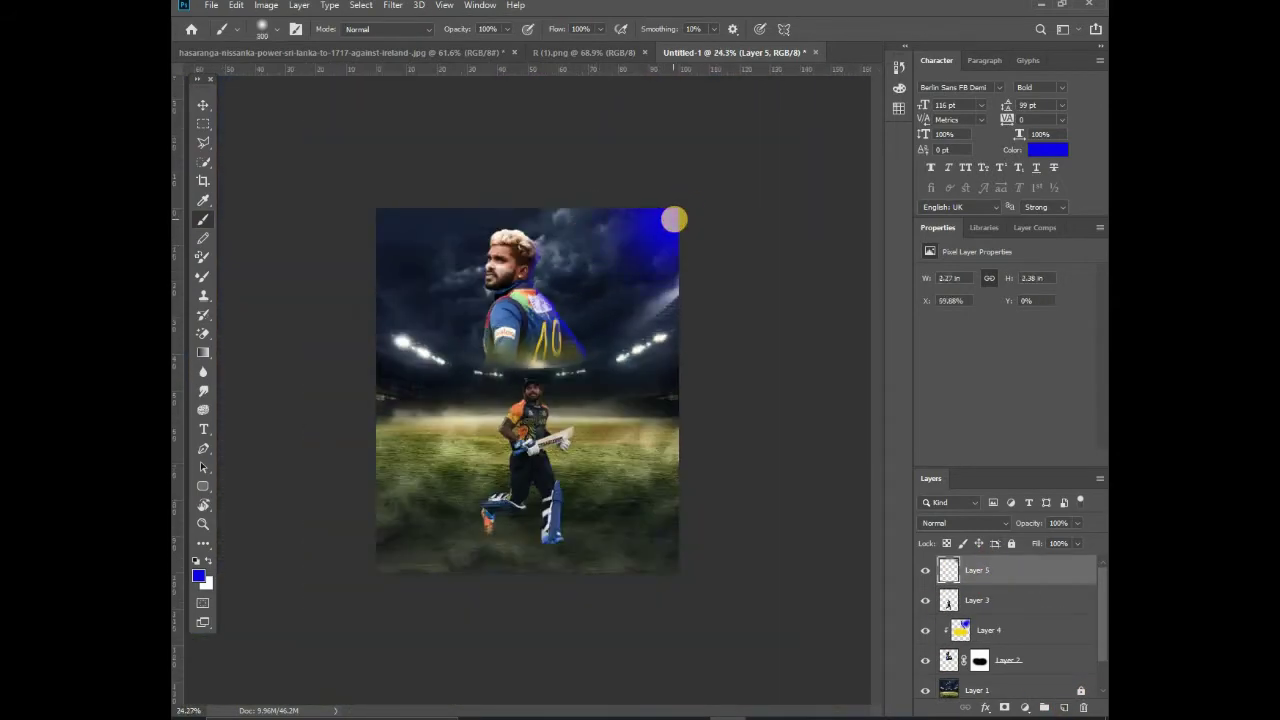
key("ctrl+t")
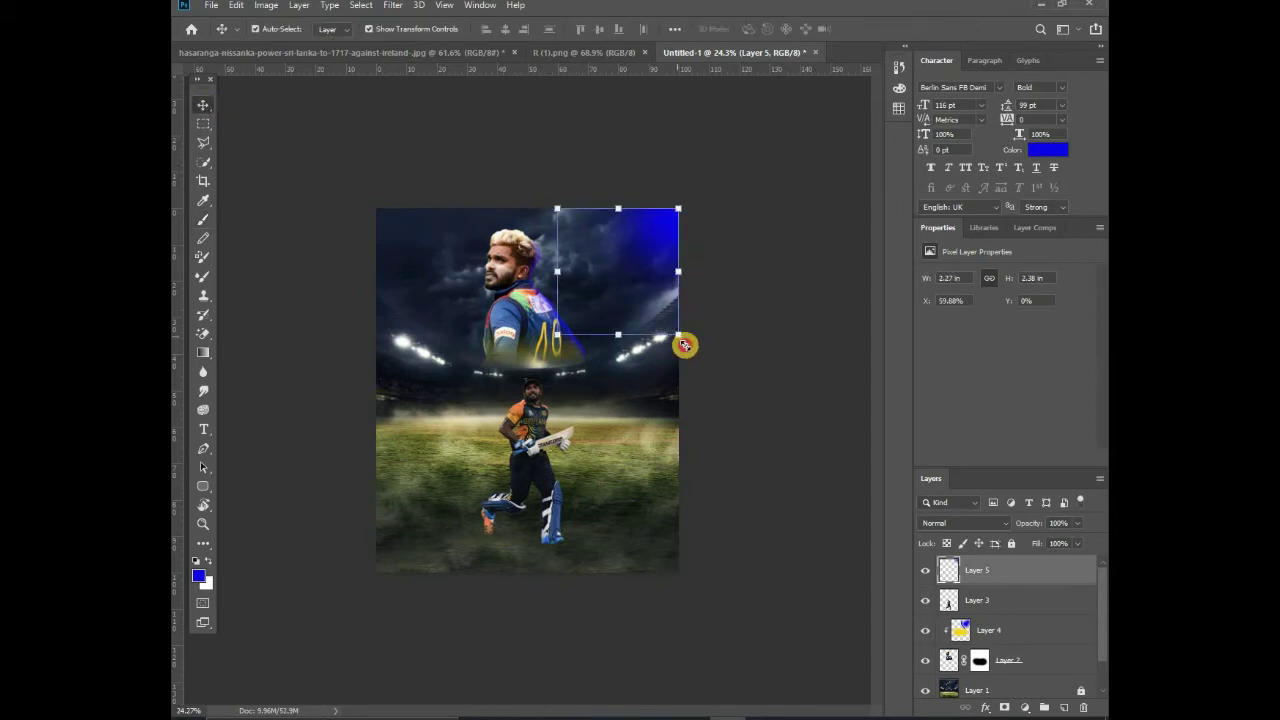
left_click_drag(683, 343, 650, 352)
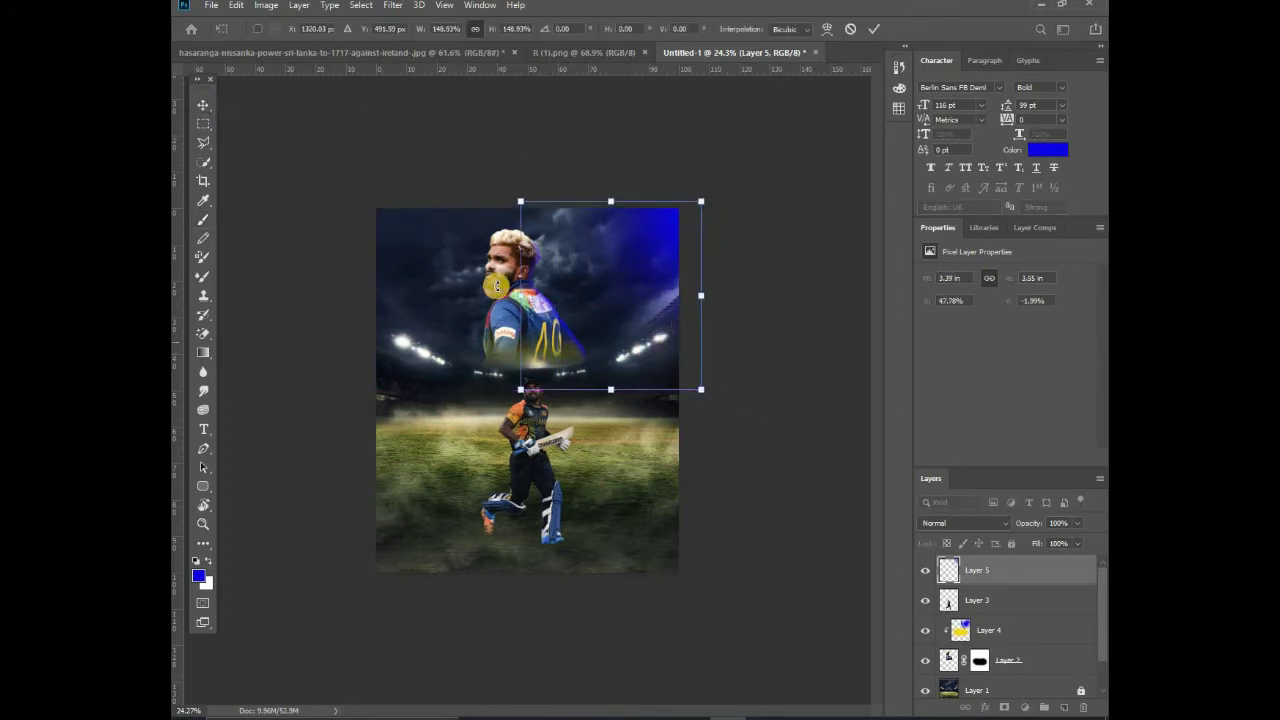
left_click(205, 104)
Reselect the clipped glow layer and make yellow the brush colour again.
left_click(597, 243)
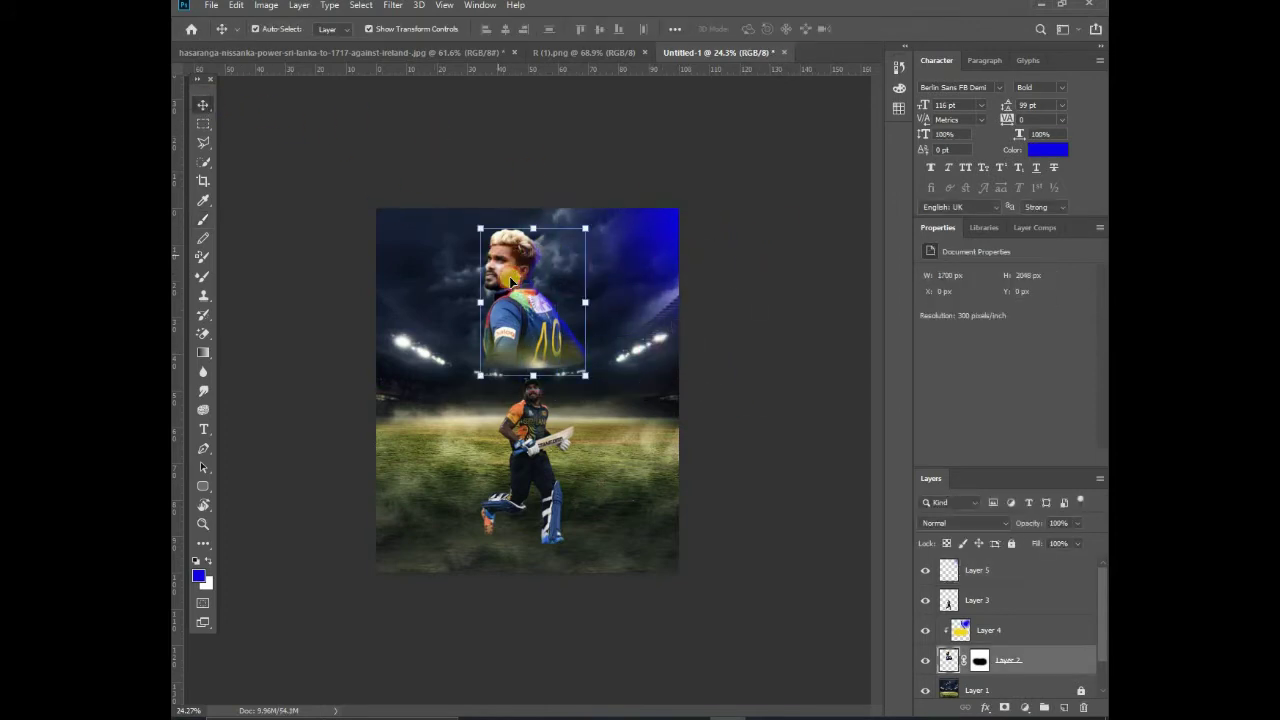
left_click(961, 635)
left_click(198, 576)
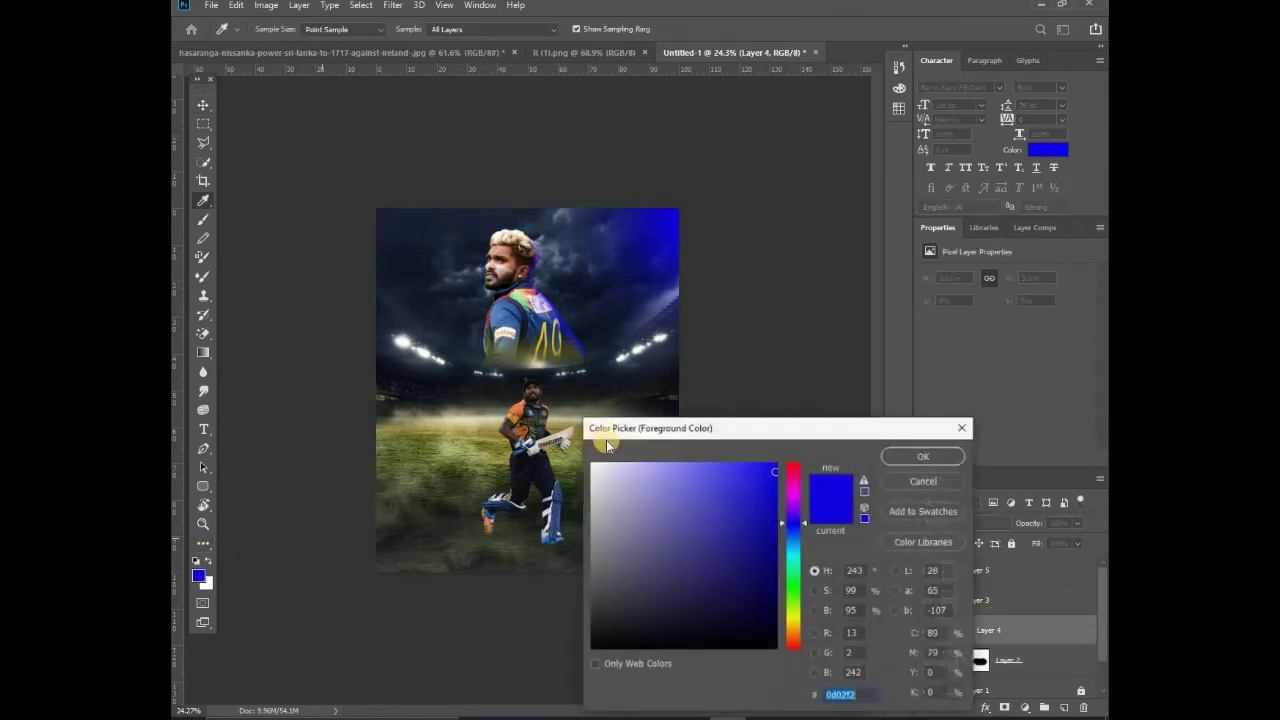
left_click(793, 622)
left_click(923, 456)
key("b")
scroll(346, 229, "up", 3)
Move the batsman (Layer 3) slightly up to sit just below the portrait, then reselect his layer.
scroll(397, 255, "up", 3)
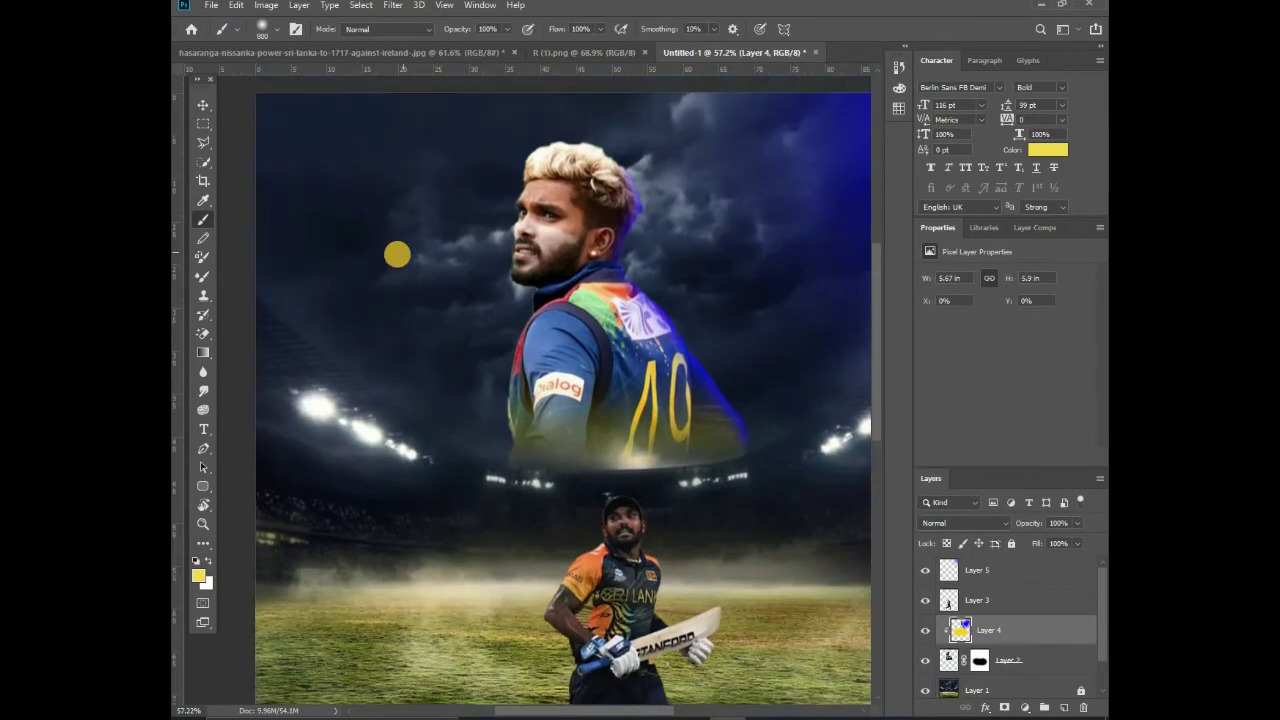
scroll(397, 255, "up", 2)
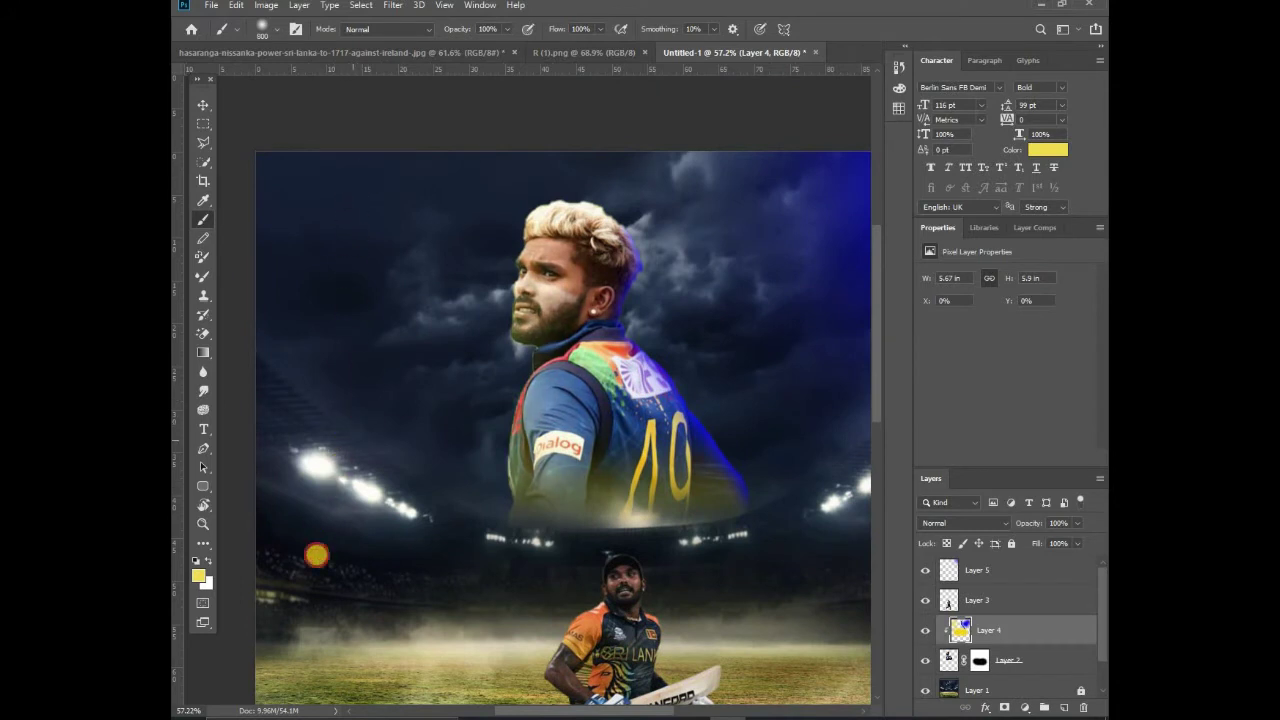
scroll(314, 551, "down", 3)
left_click(203, 105)
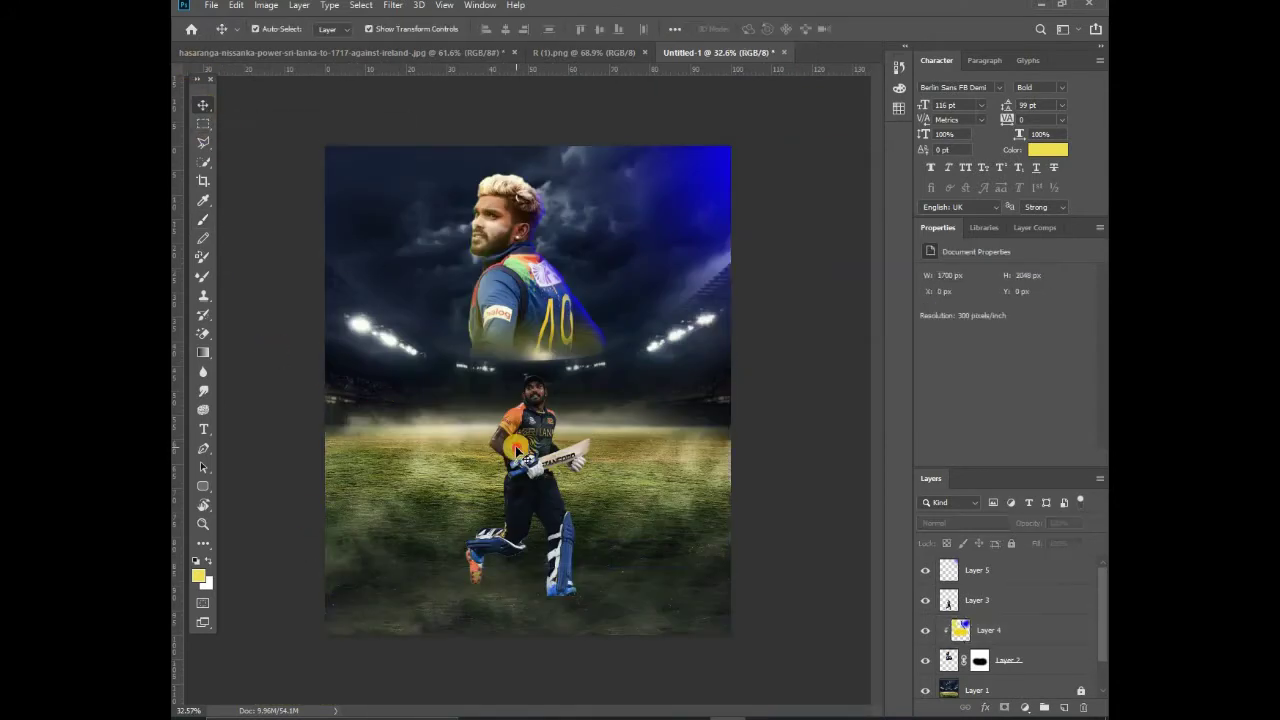
left_click_drag(514, 465, 505, 437)
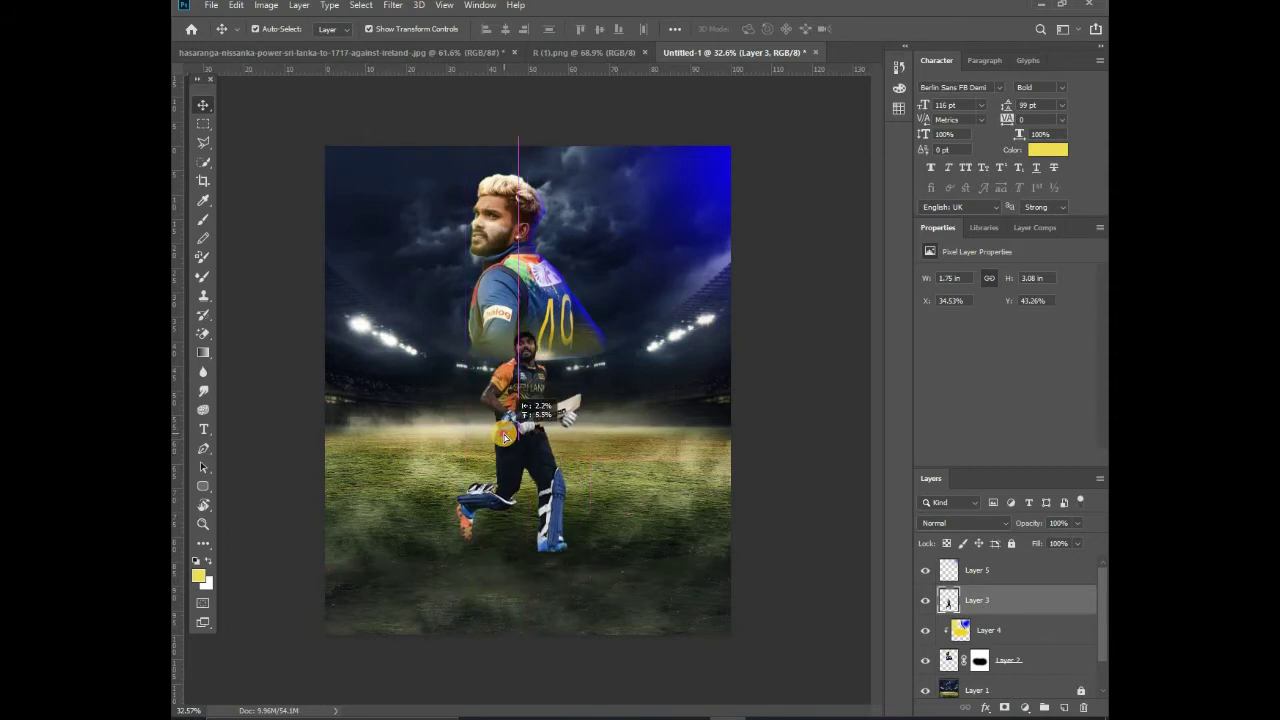
left_click(777, 534)
scroll(511, 546, "down", 2)
scroll(502, 542, "up", 1)
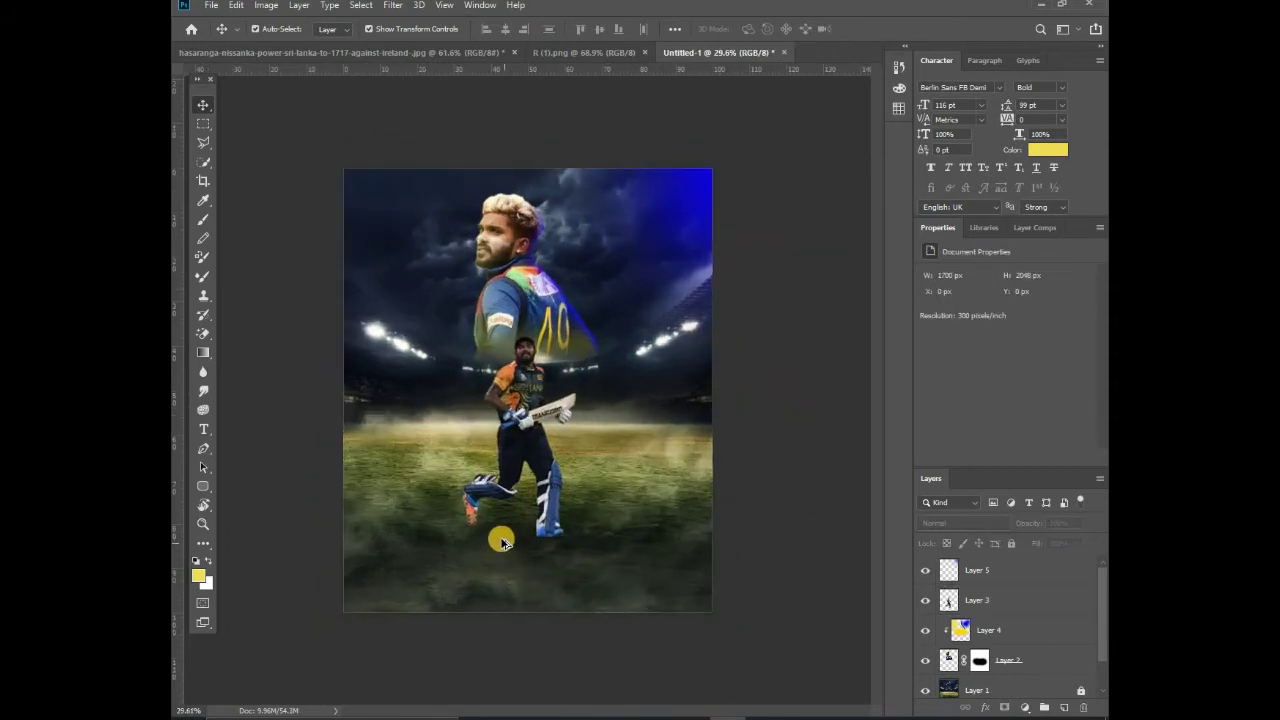
left_click(619, 405)
left_click(799, 542)
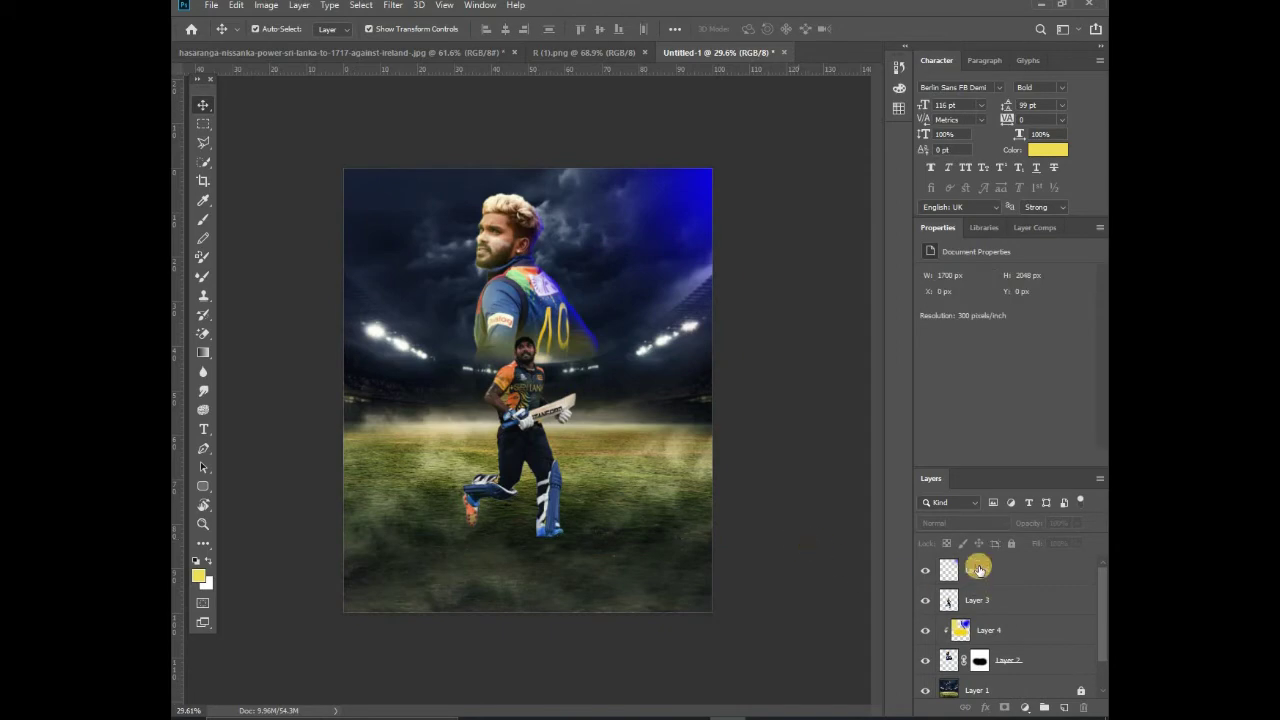
left_click(978, 569)
left_click(977, 600)
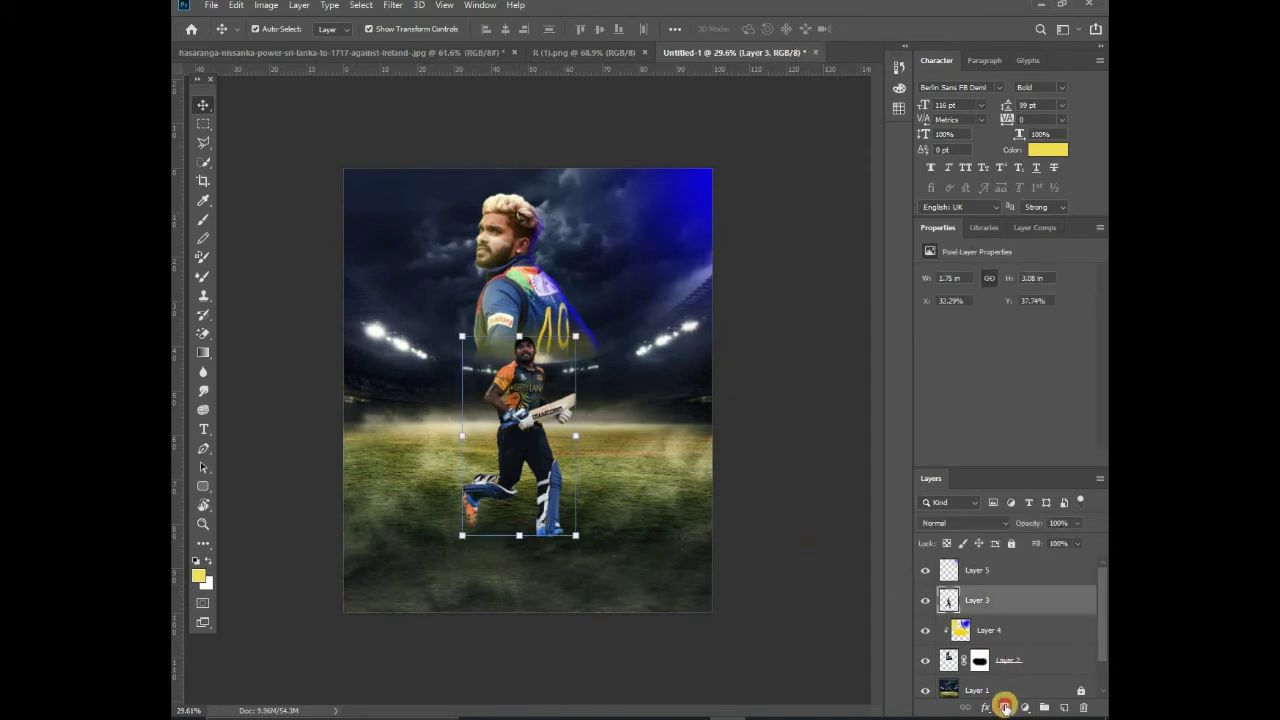
Give Layer 3 a white mask and add a new brush layer clipped to the batsman.
left_click(1005, 707)
left_click(1064, 707)
right_click(1043, 599)
left_click(895, 377)
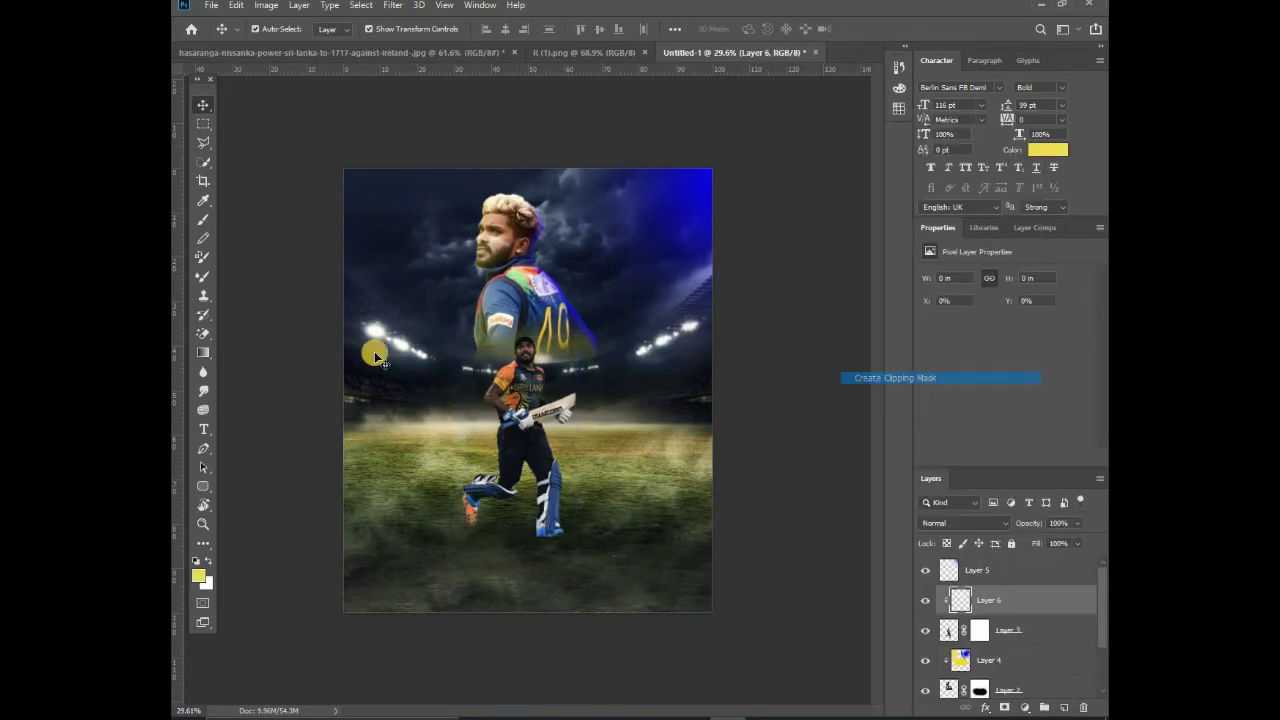
scroll(423, 371, "up", 5)
key("alt+bracketleft")
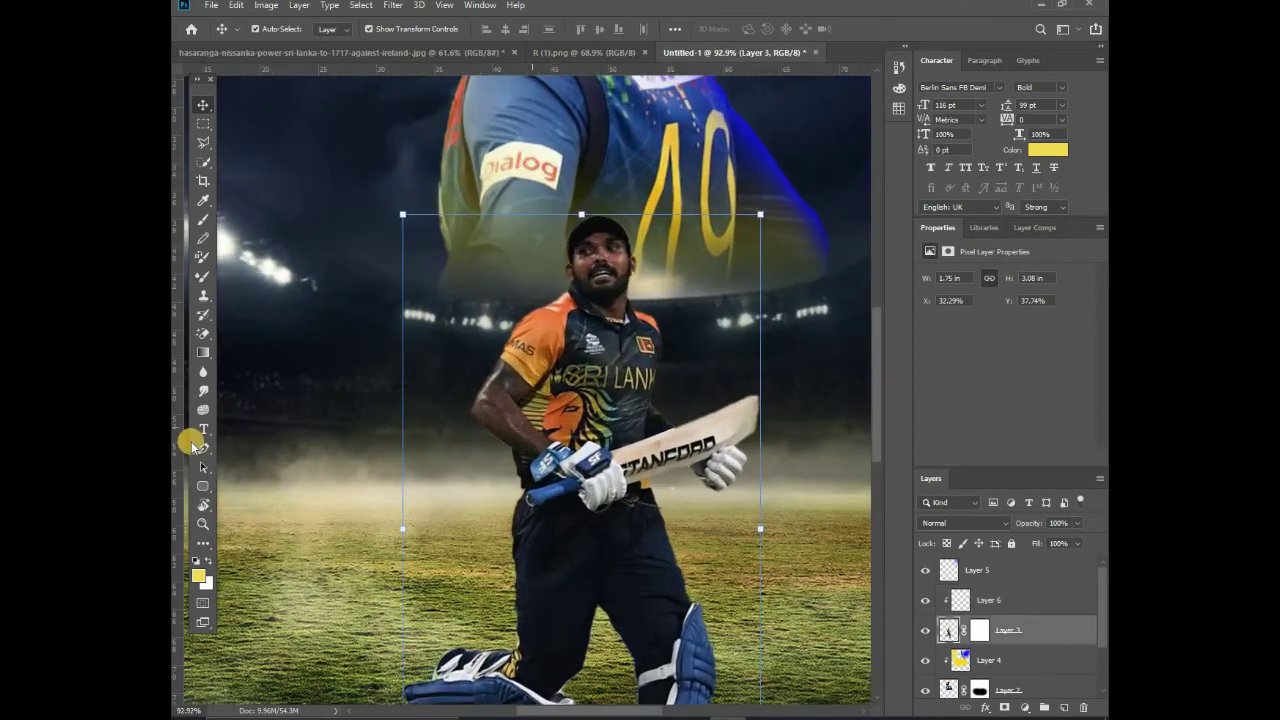
key("b")
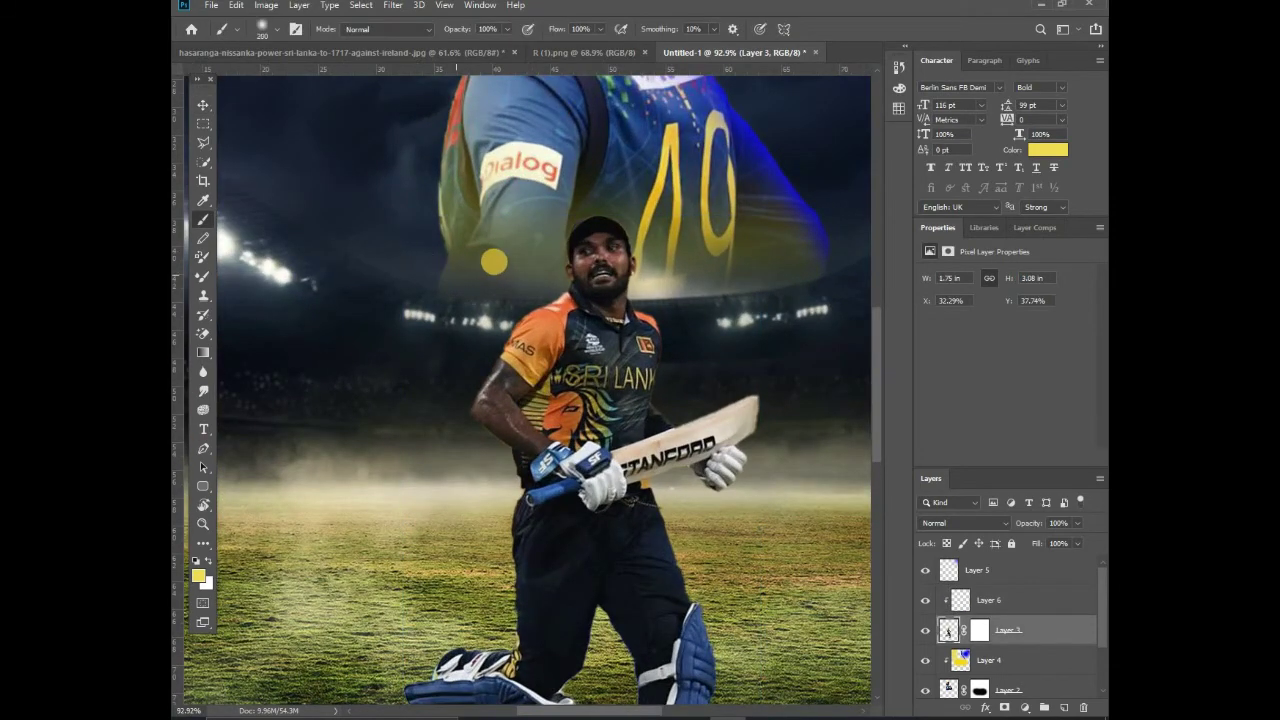
scroll(515, 265, "up", 4)
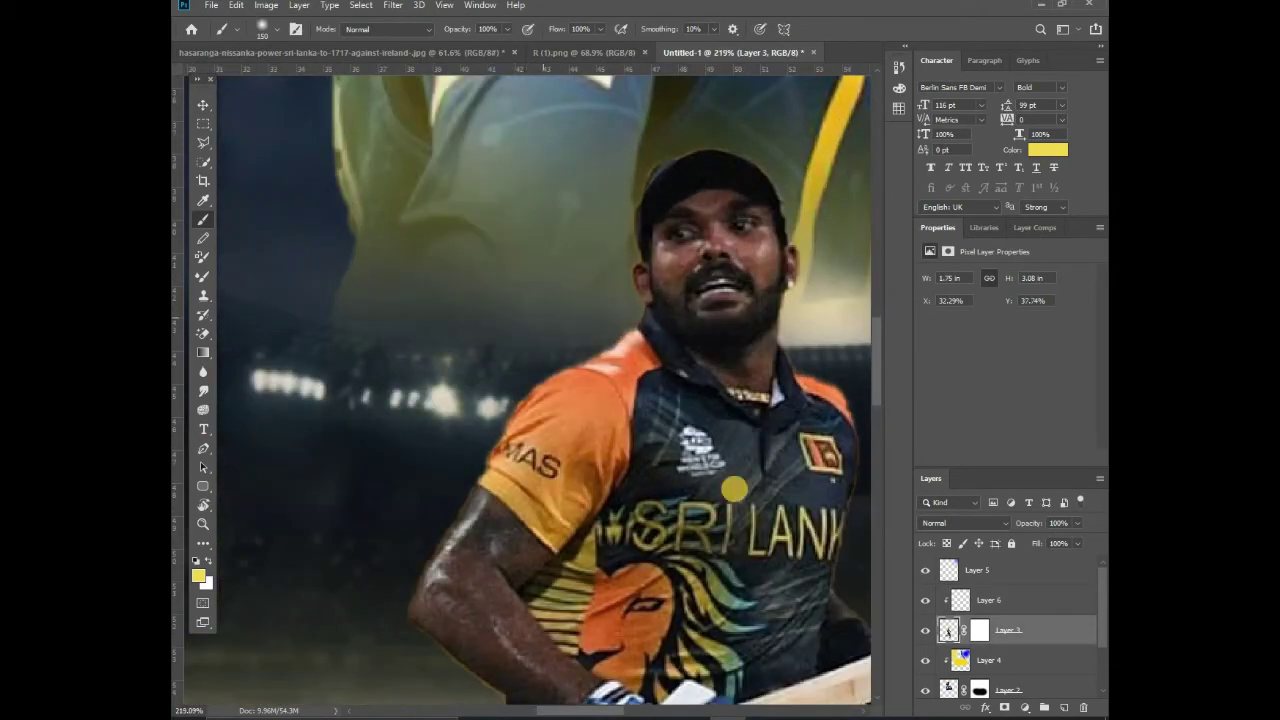
left_click(955, 599)
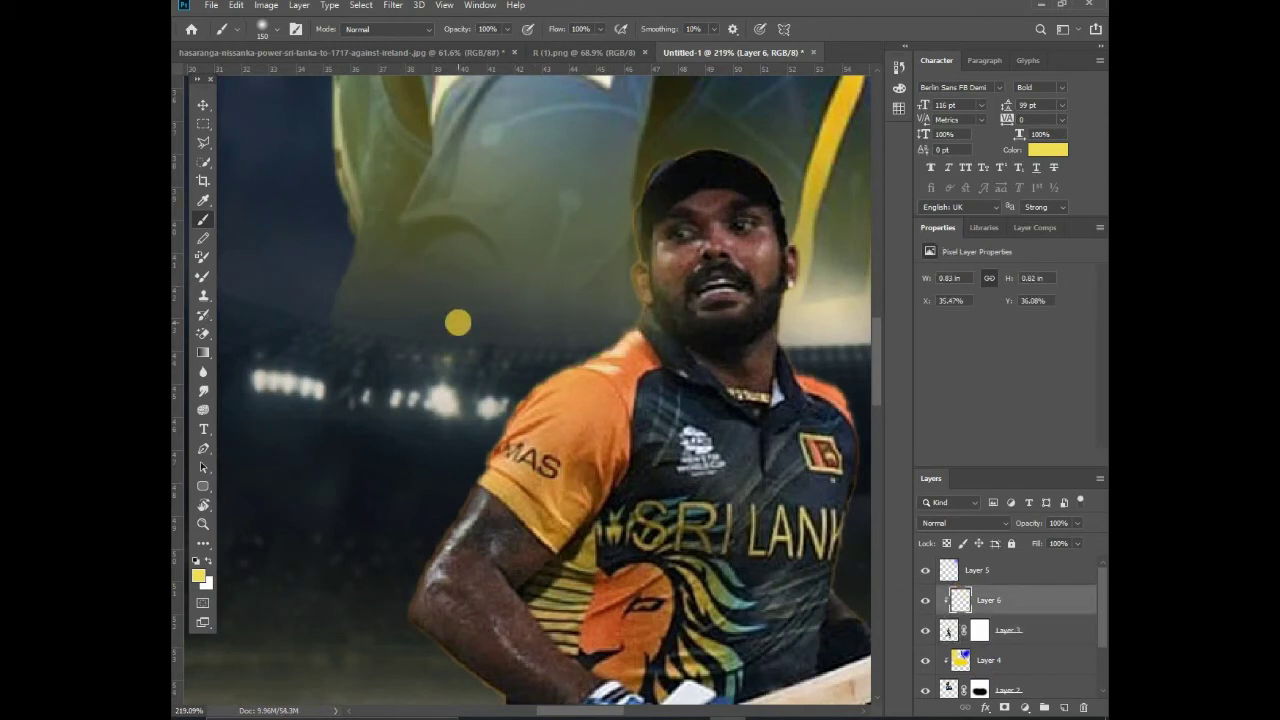
Paint yellow rim light along the batsman's shoulder, arm and leg edges.
mouse_move(550, 334)
left_mouse_down()
mouse_move(490, 400)
mouse_move(429, 508)
mouse_move(430, 630)
left_mouse_up()
scroll(329, 552, "down", 5)
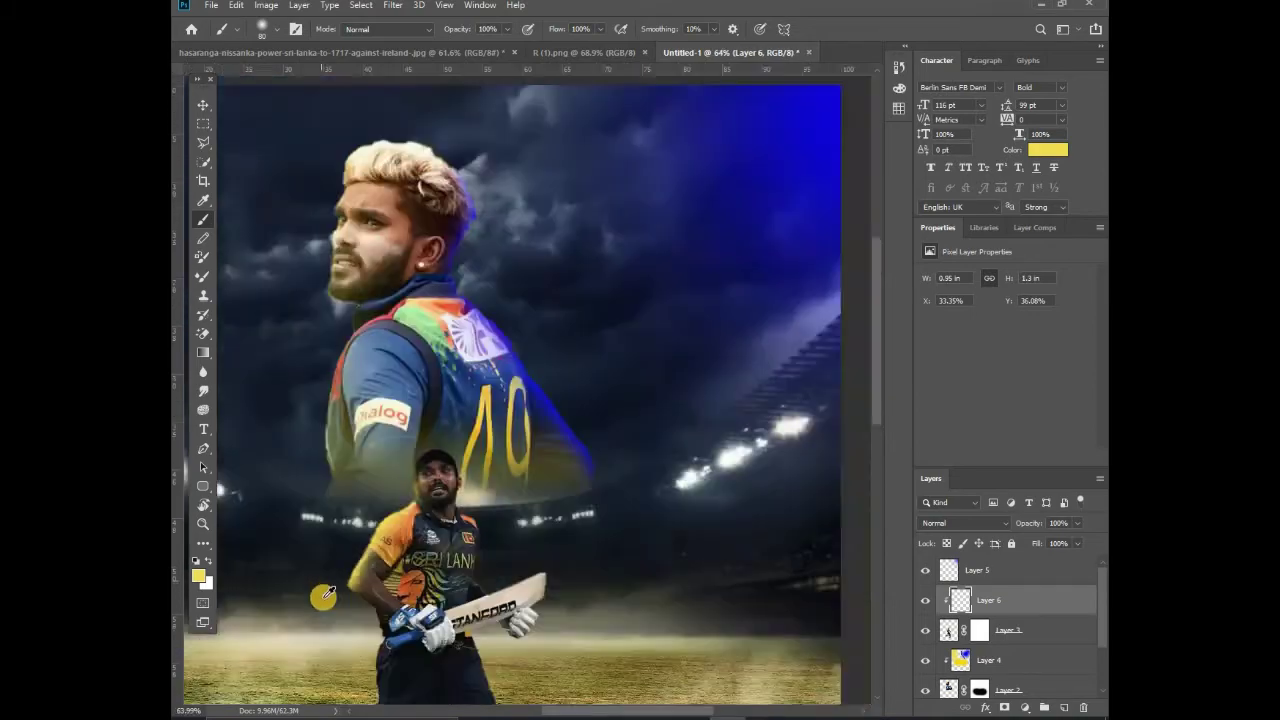
scroll(340, 560, "up", 4)
scroll(309, 554, "down", 3)
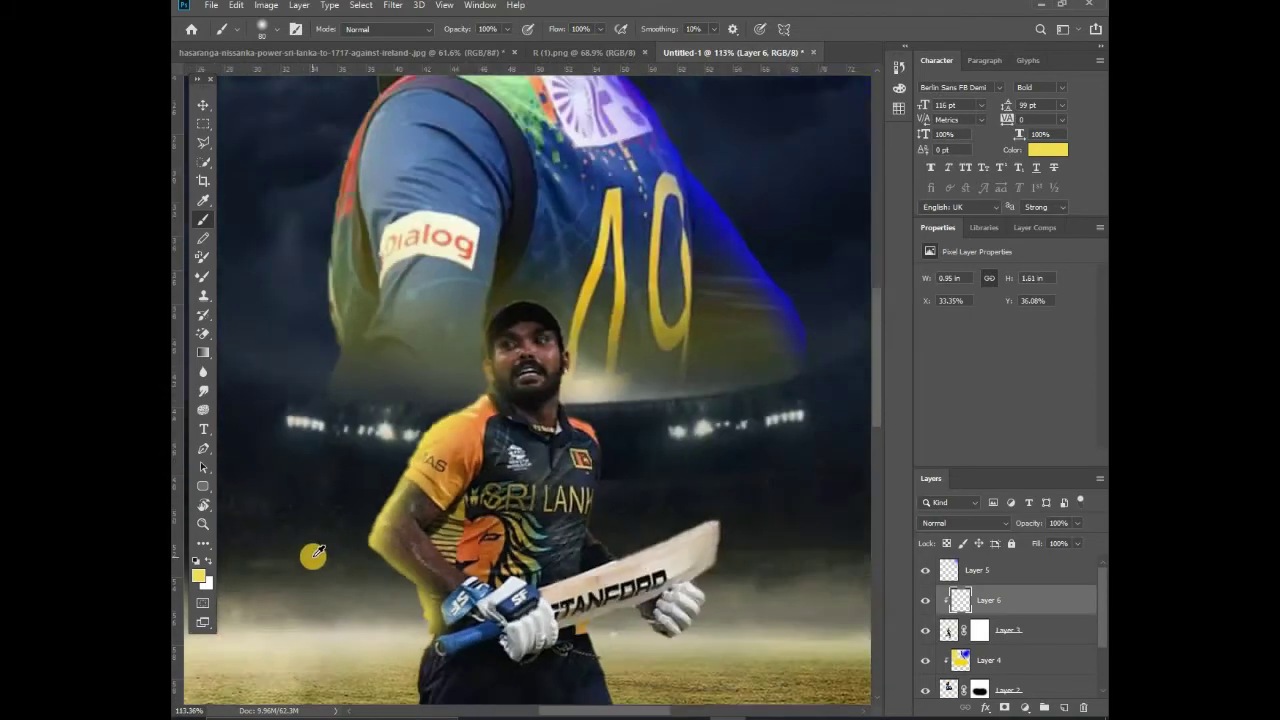
scroll(366, 634, "down", 3)
scroll(574, 200, "up", 4)
scroll(650, 188, "up", 2)
mouse_move(650, 188)
left_mouse_down()
mouse_move(637, 234)
mouse_move(648, 360)
mouse_move(634, 457)
mouse_move(544, 484)
left_mouse_up()
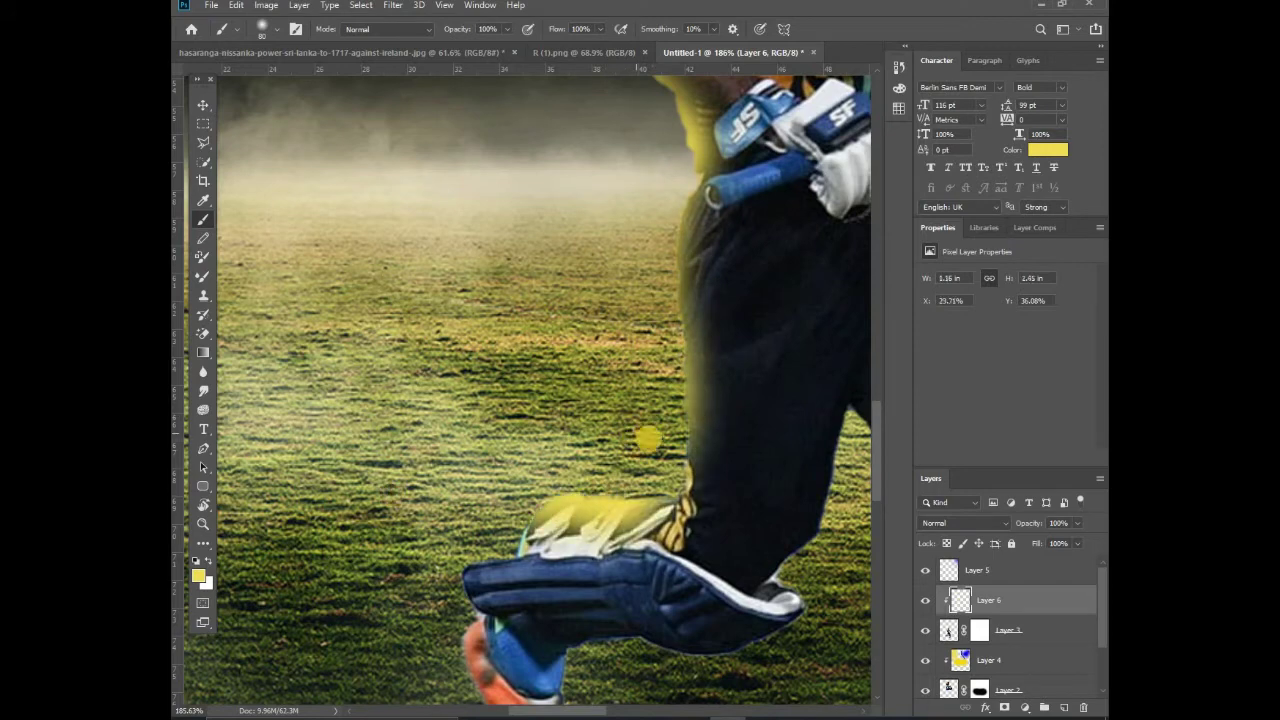
scroll(494, 306, "down", 5)
scroll(505, 297, "up", 4)
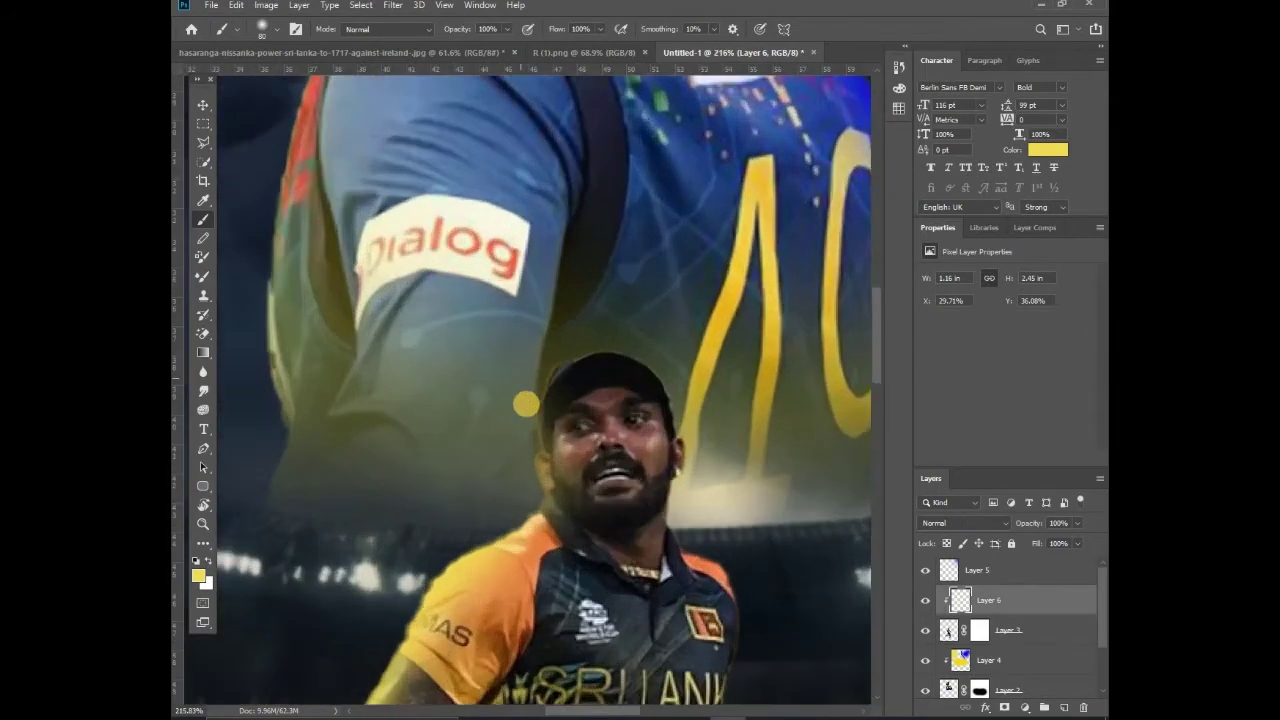
scroll(436, 208, "up", 2)
Reselect the batsman's layer and add a new empty layer at the top.
key("v")
scroll(436, 208, "down", 5)
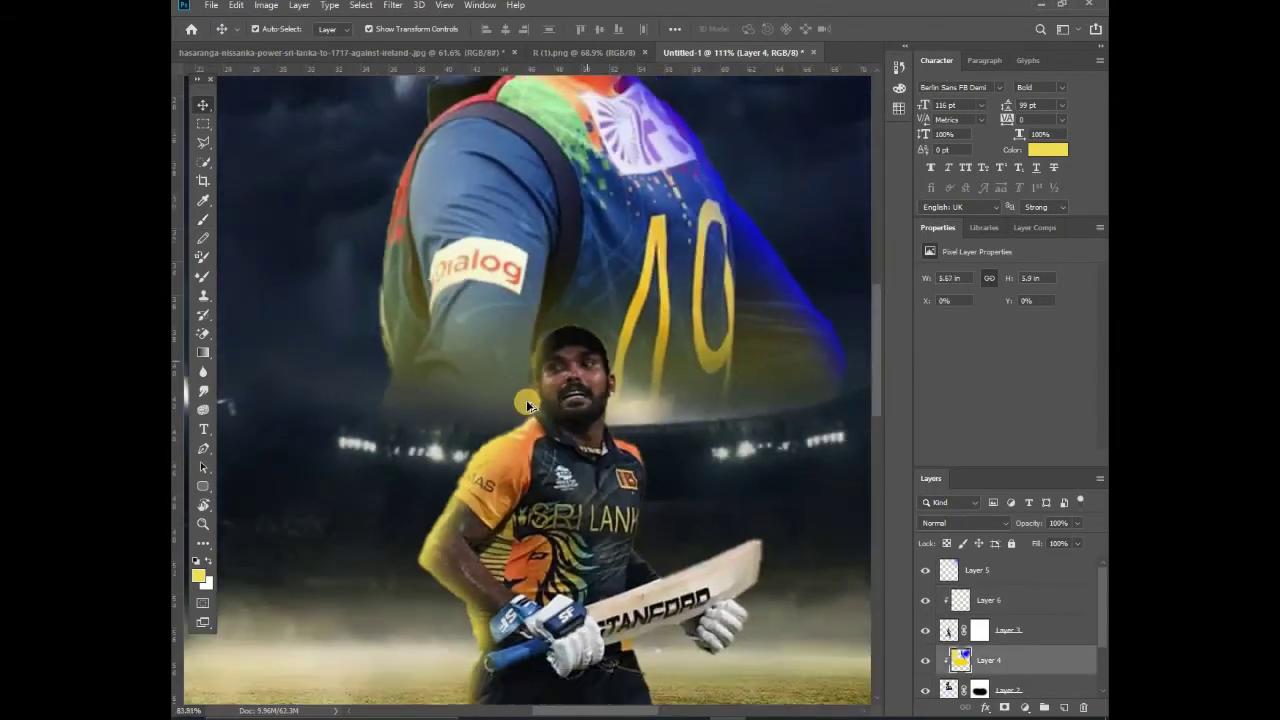
left_click(680, 299)
scroll(237, 267, "down", 1)
scroll(424, 194, "up", 1)
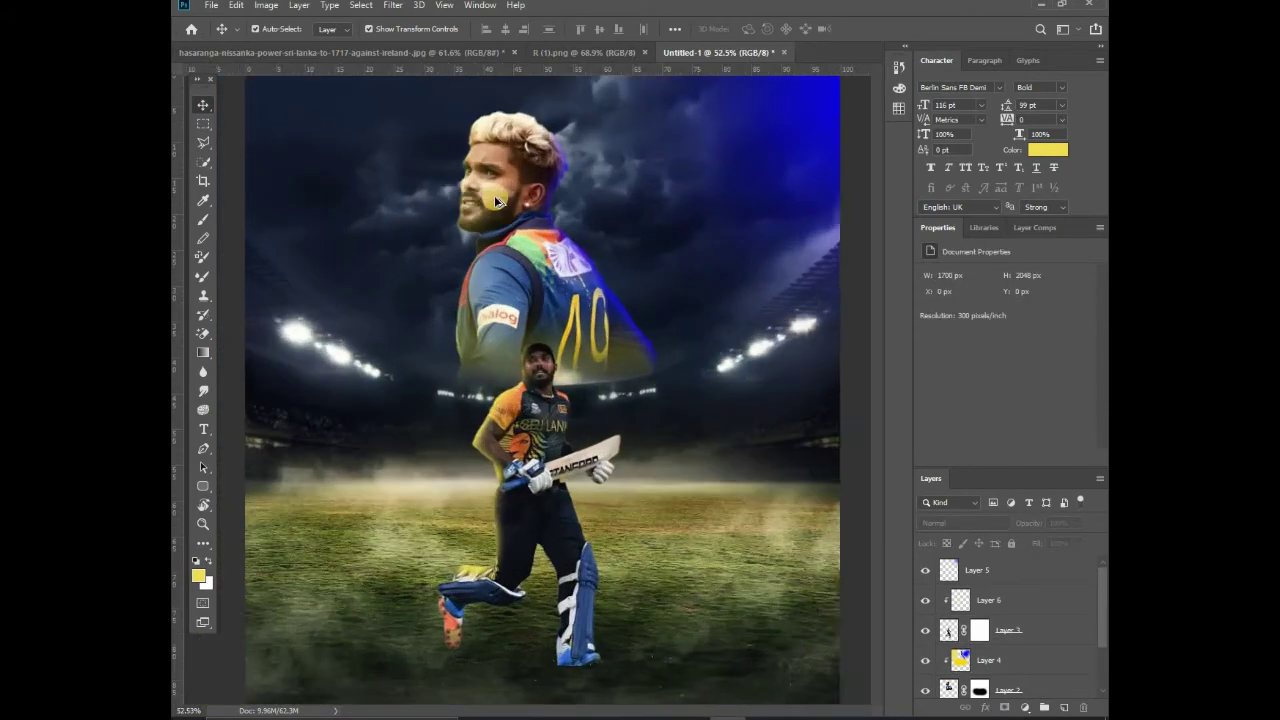
scroll(800, 330, "down", 2)
left_click(357, 627)
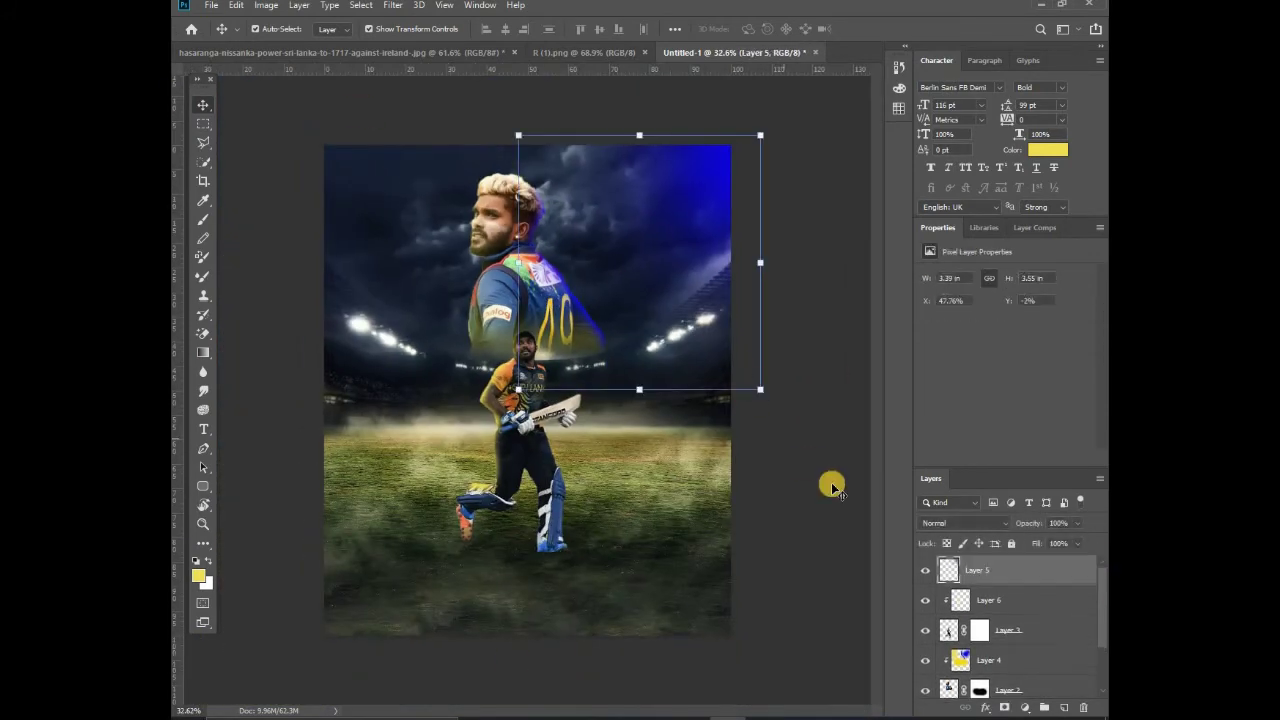
scroll(457, 617, "down", 1)
scroll(457, 617, "up", 2)
left_click(500, 520)
left_click(1064, 707)
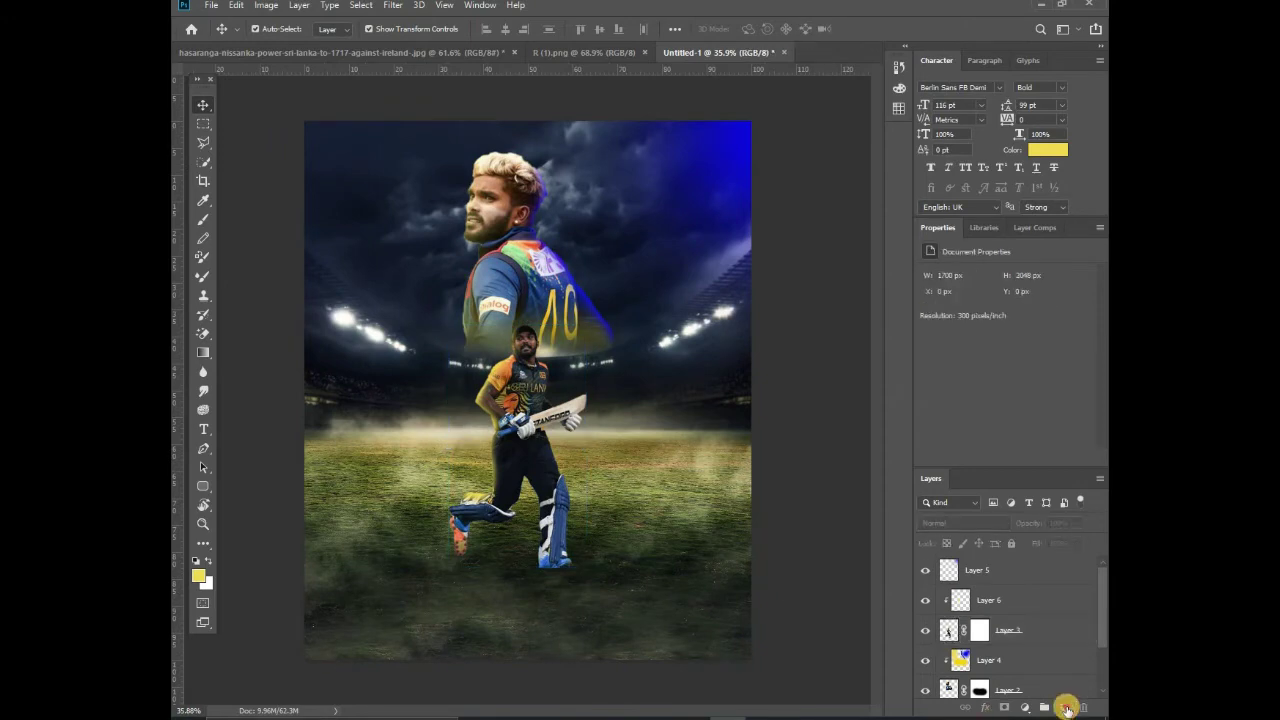
Set the brush colour to black and paint a trial shadow stroke below the feet.
key("b")
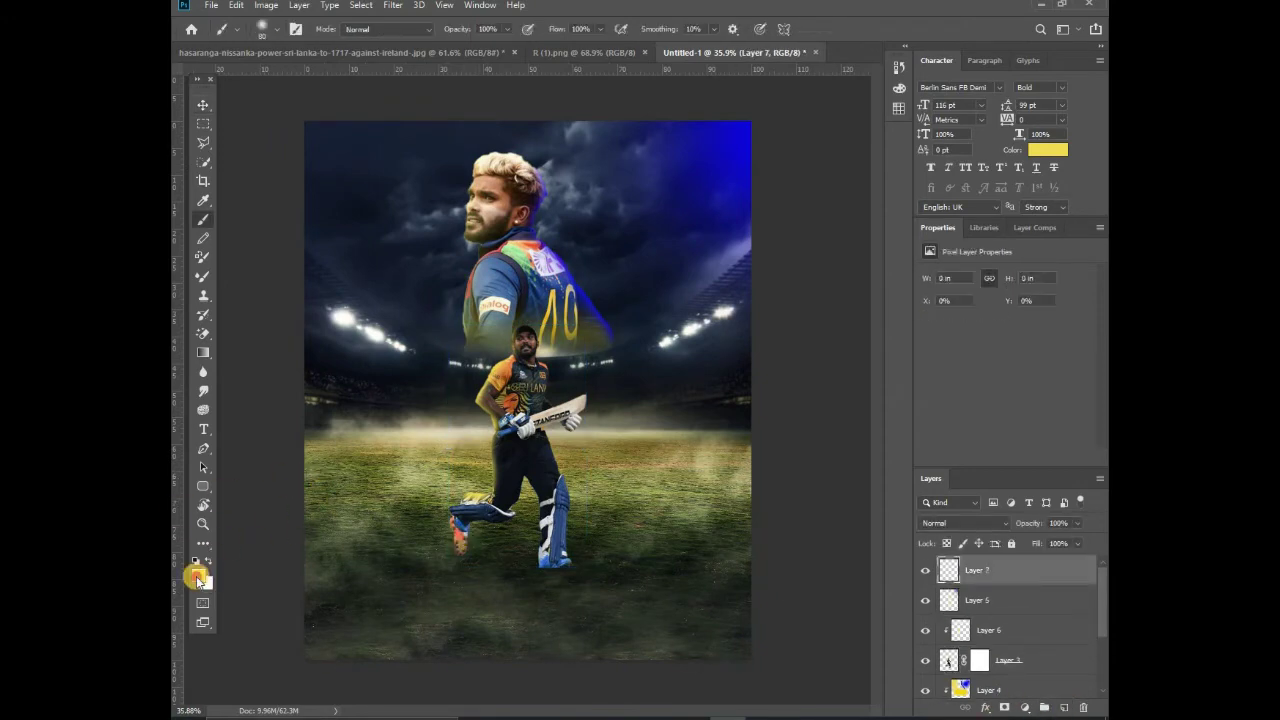
left_click(198, 578)
left_click(594, 643)
left_click(920, 449)
scroll(456, 608, "up", 1)
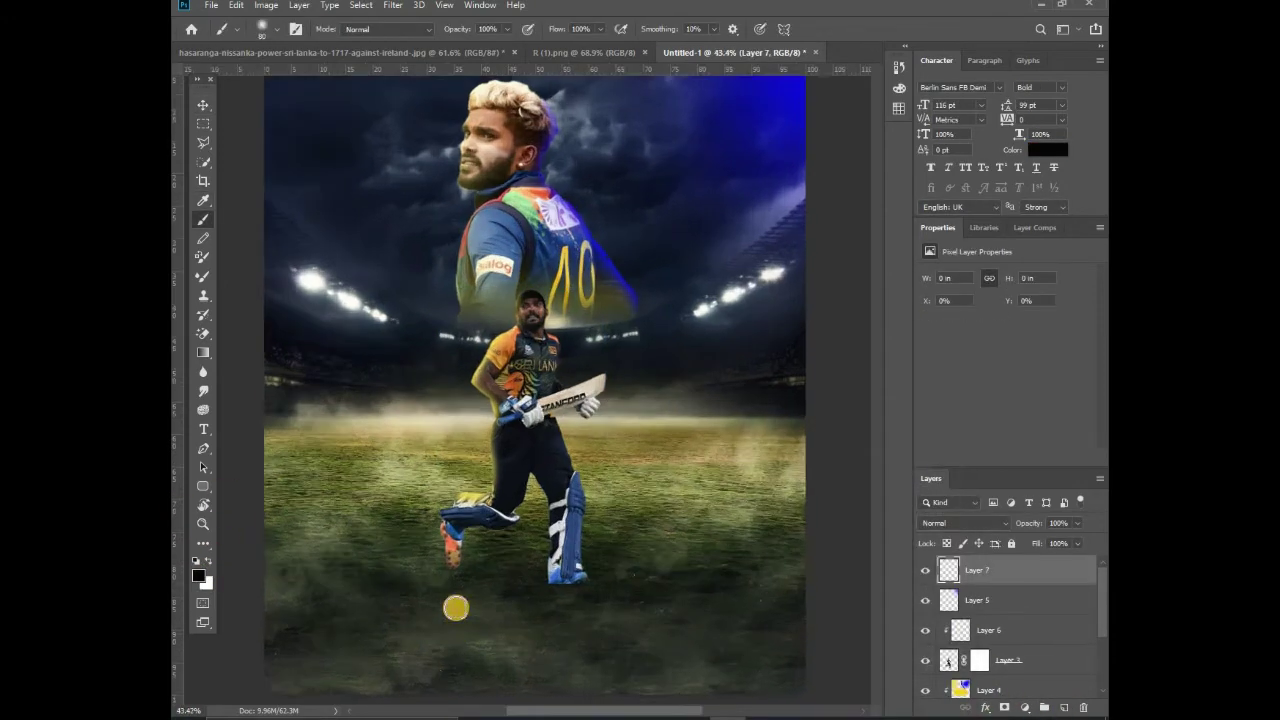
scroll(575, 587, "up", 2)
scroll(575, 587, "down", 1)
left_click_drag(579, 609, 614, 677)
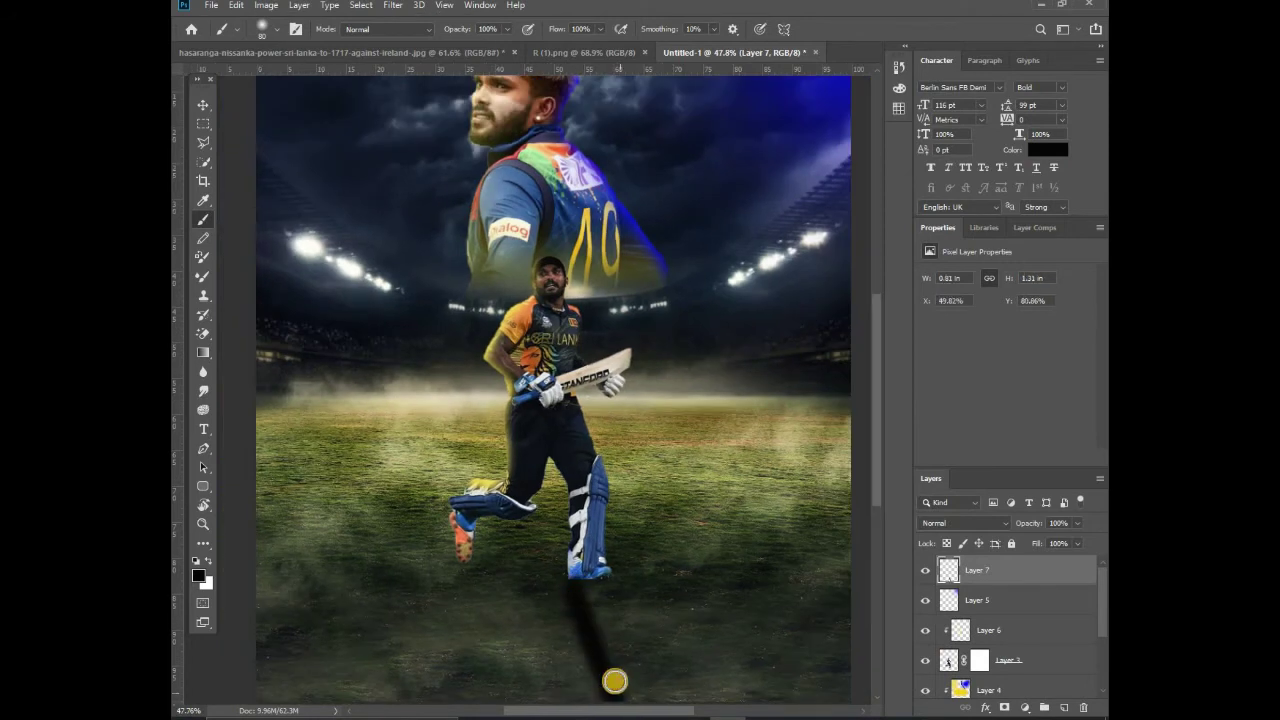
With a fully soft brush at 38% flow, paint shadows extending beneath both feet.
left_click(277, 30)
left_click_drag(276, 100, 236, 115)
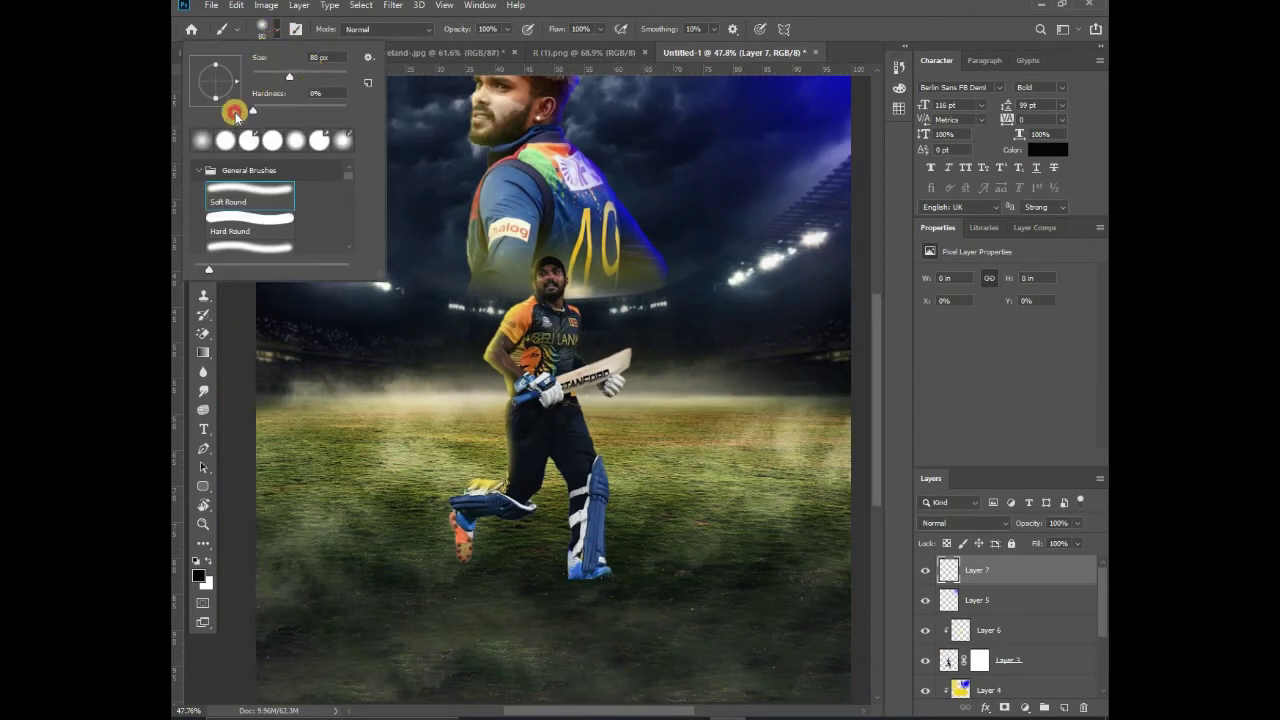
left_click_drag(603, 30, 558, 46)
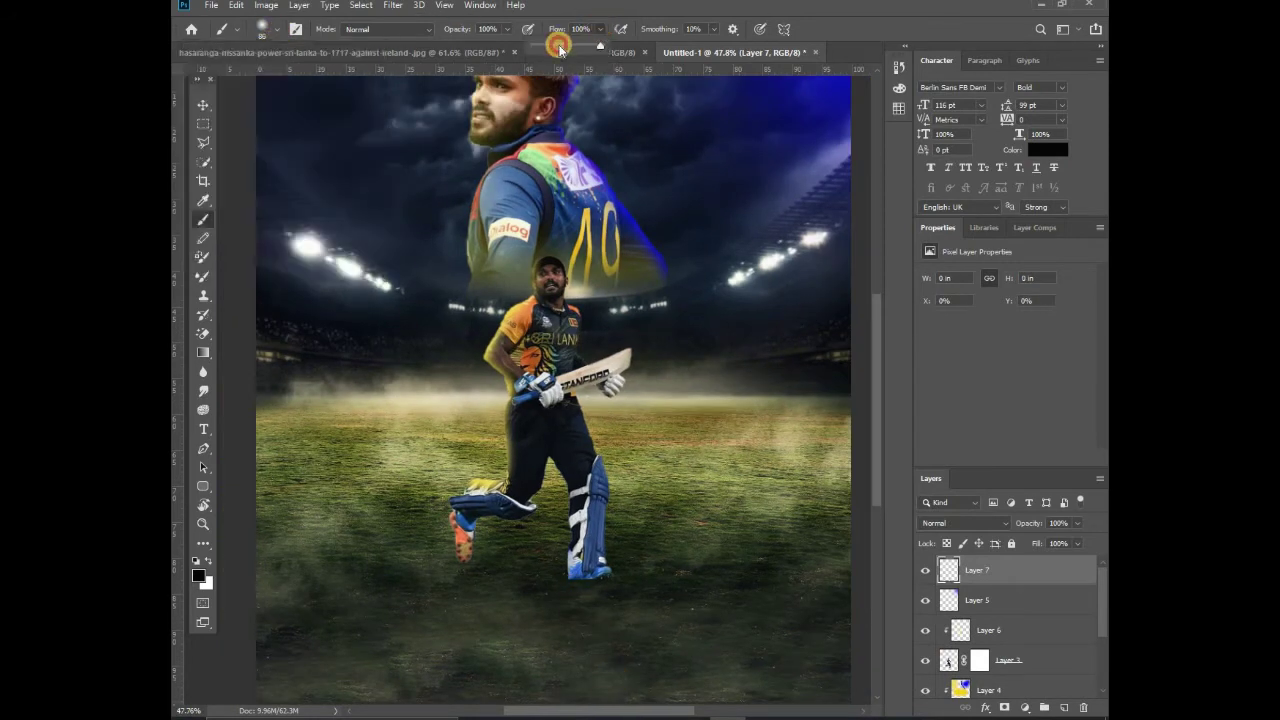
scroll(566, 571, "down", 2)
scroll(368, 362, "up", 3)
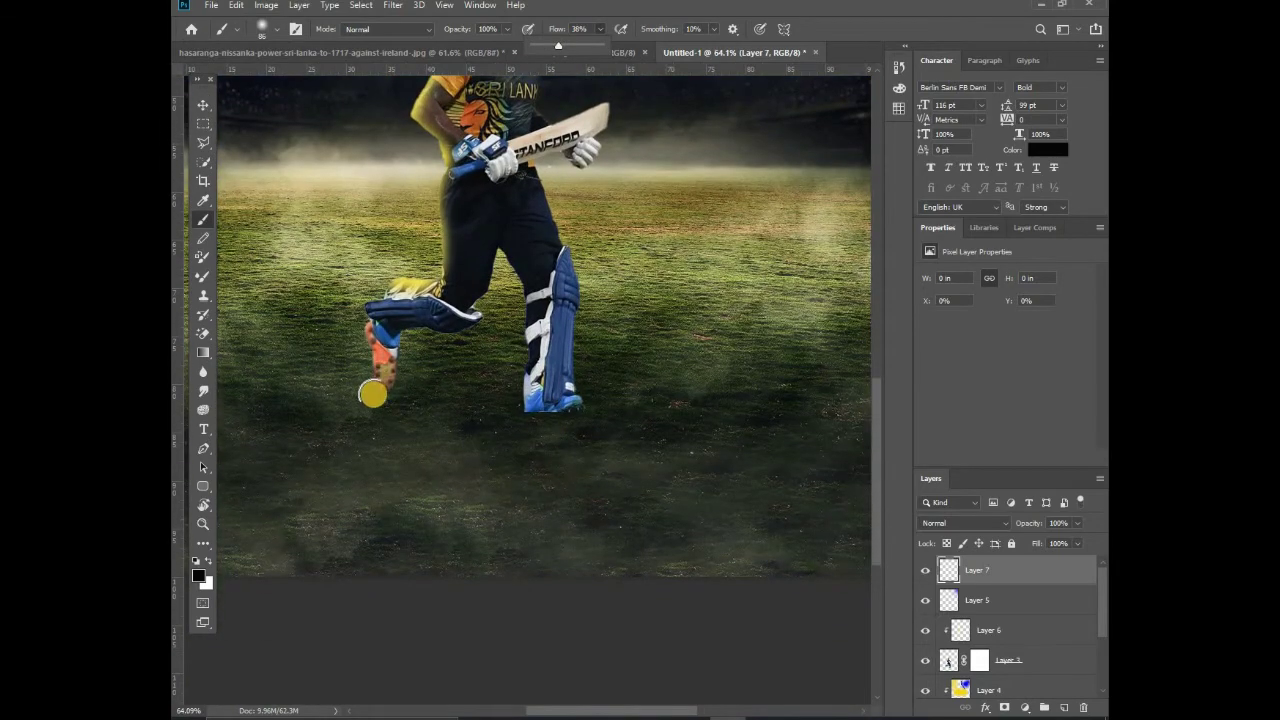
left_click_drag(372, 395, 394, 406)
left_click_drag(545, 415, 566, 500)
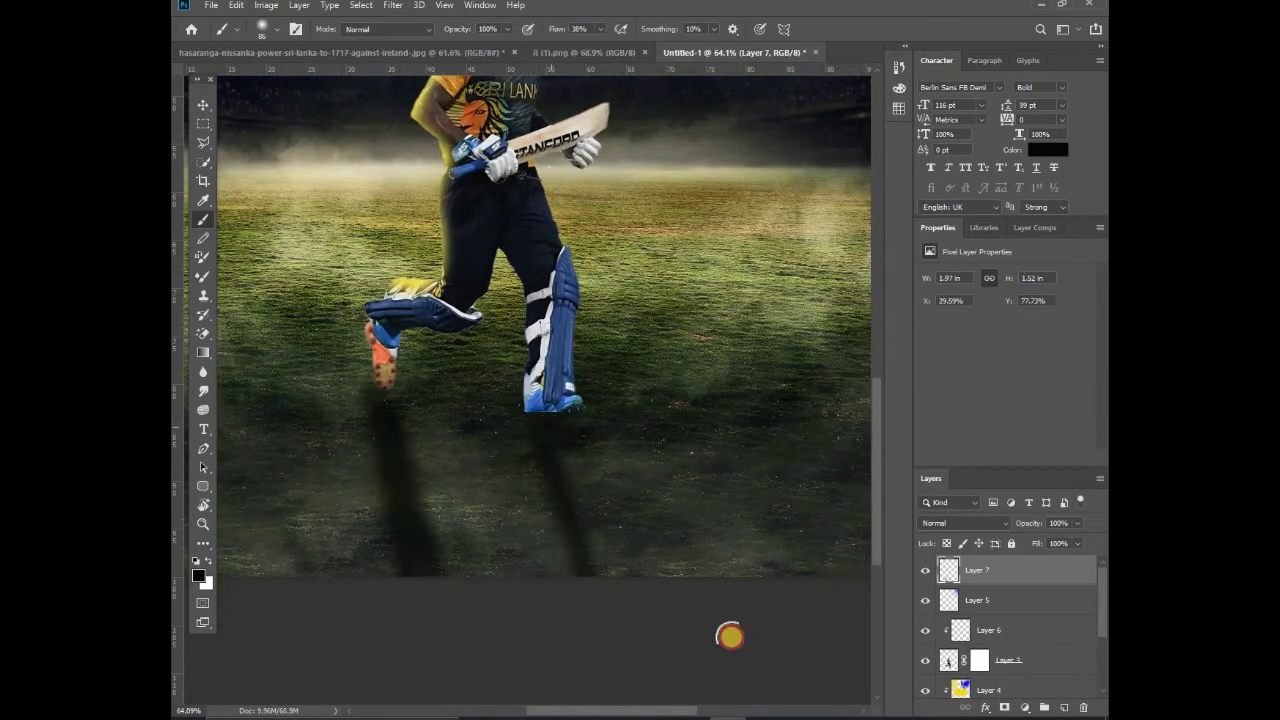
mouse_move(565, 445)
left_mouse_down()
mouse_move(631, 611)
mouse_move(669, 597)
left_mouse_up()
mouse_move(567, 517)
left_mouse_down()
mouse_move(577, 494)
mouse_move(632, 560)
left_mouse_up()
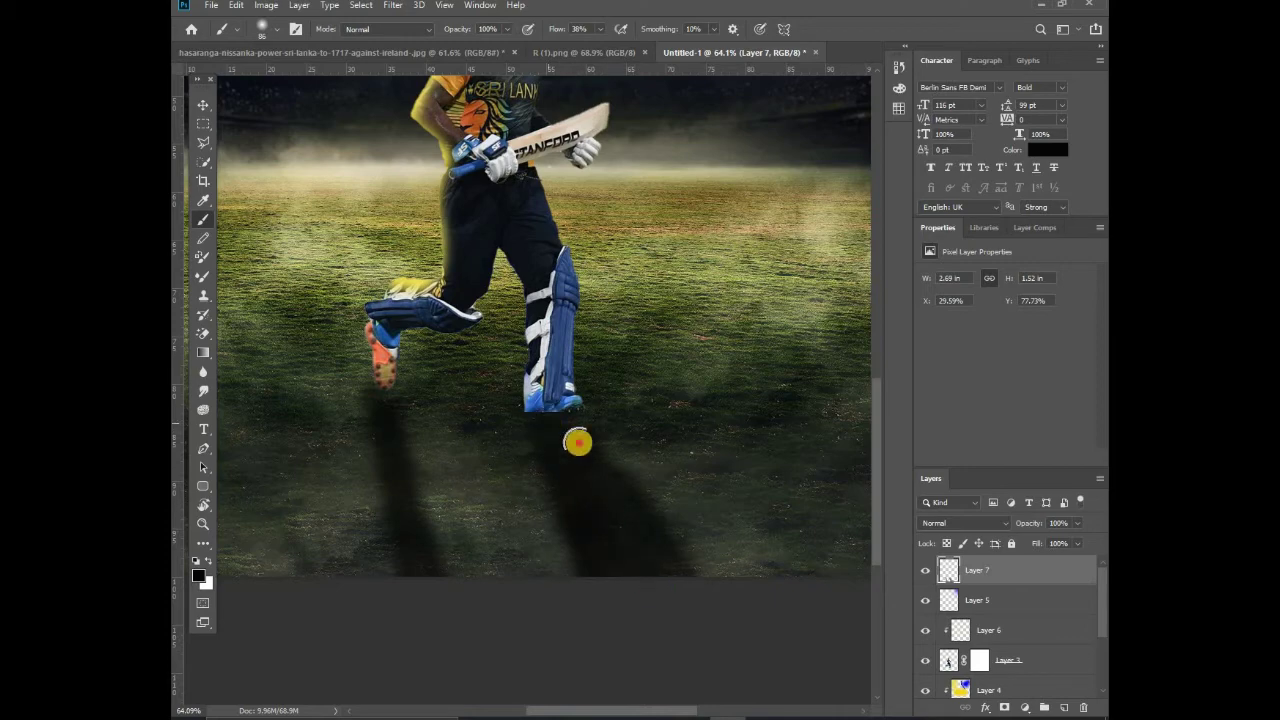
left_click_drag(392, 409, 545, 572)
left_click_drag(406, 440, 490, 570)
left_click_drag(414, 480, 505, 550)
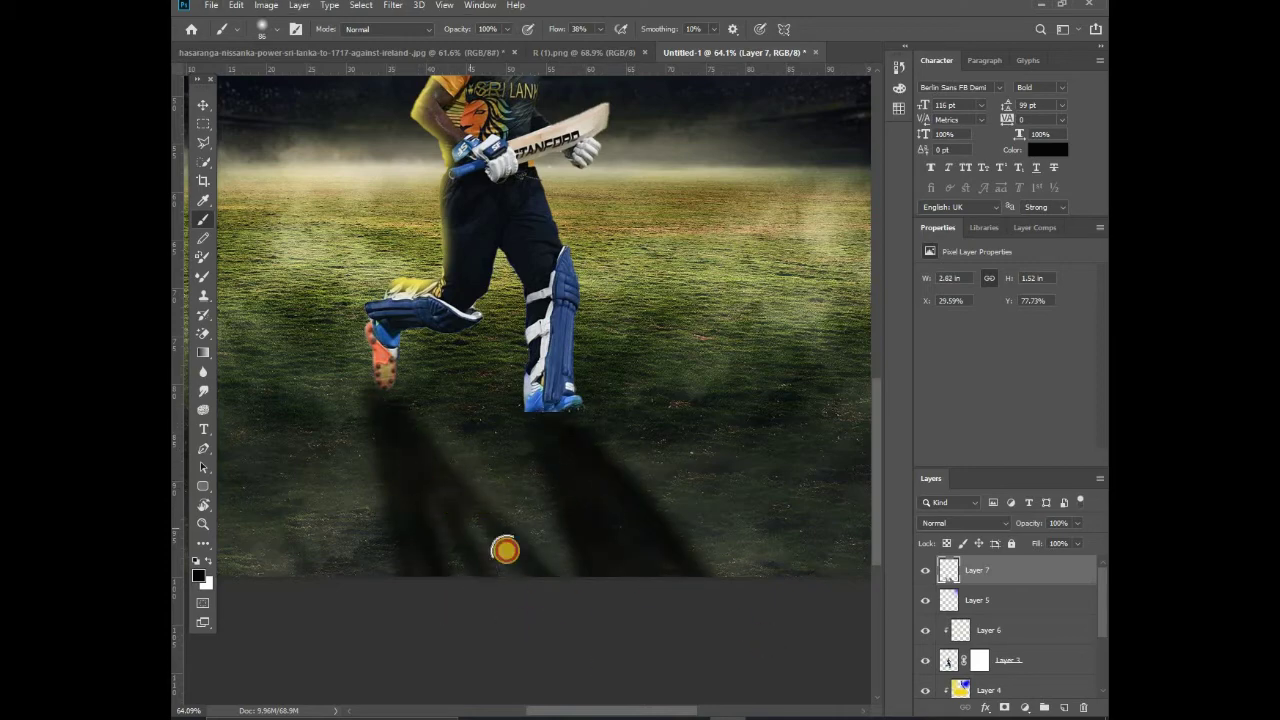
Fade the shadow layer (Layer 7) to about 52% opacity.
key("ctrl+0")
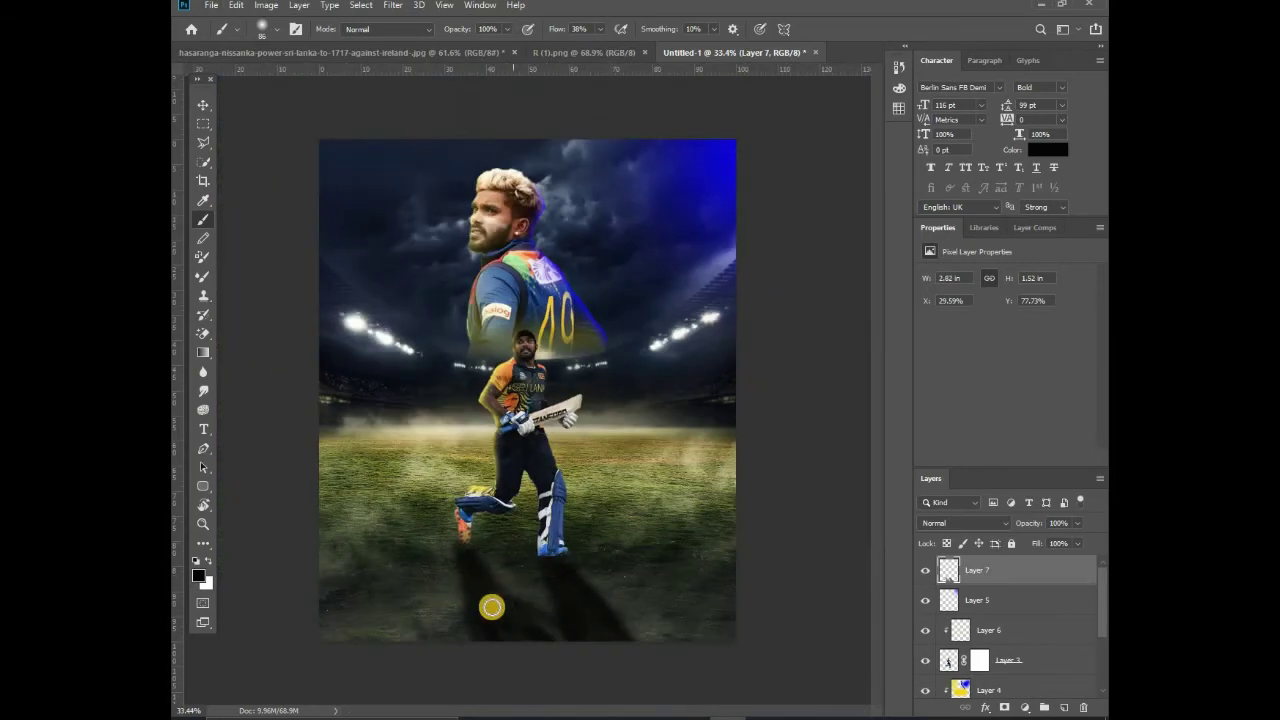
left_click(203, 105)
left_click(1077, 523)
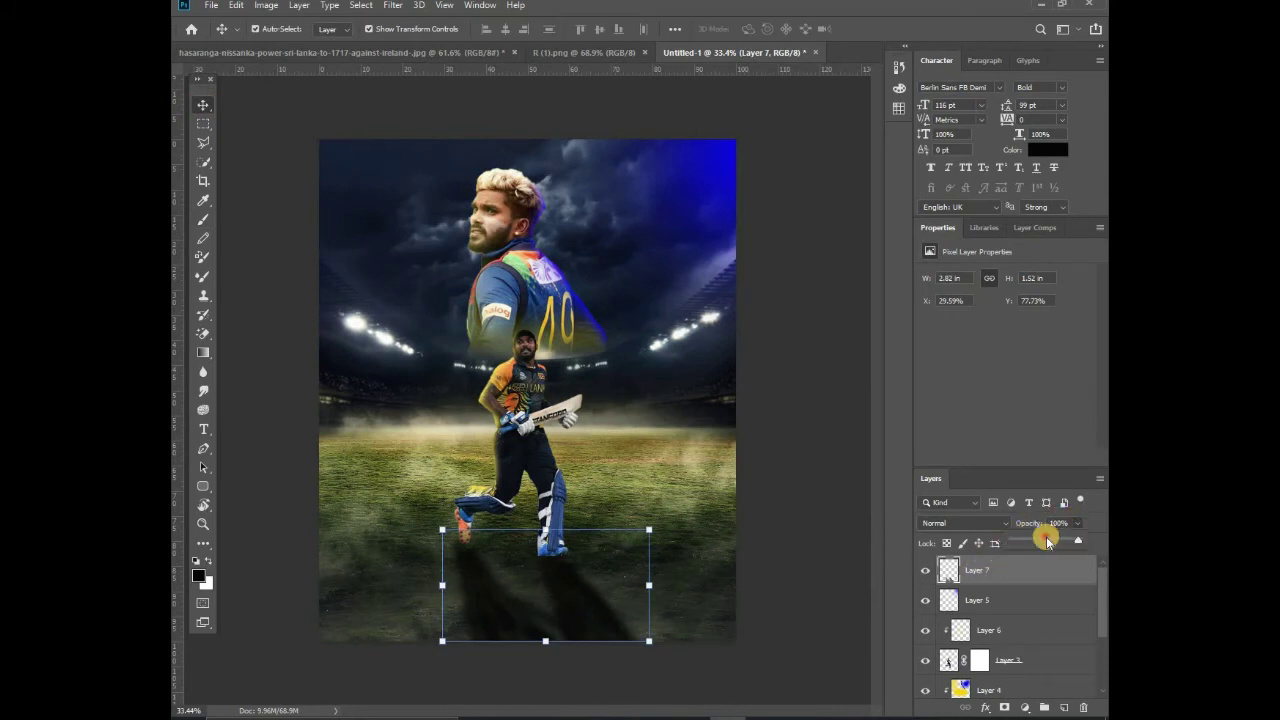
left_click_drag(1080, 540, 1047, 541)
left_click(793, 540)
Crop the poster's bottom edge so the canvas is 1700 × 1969 px.
scroll(680, 596, "down", 1)
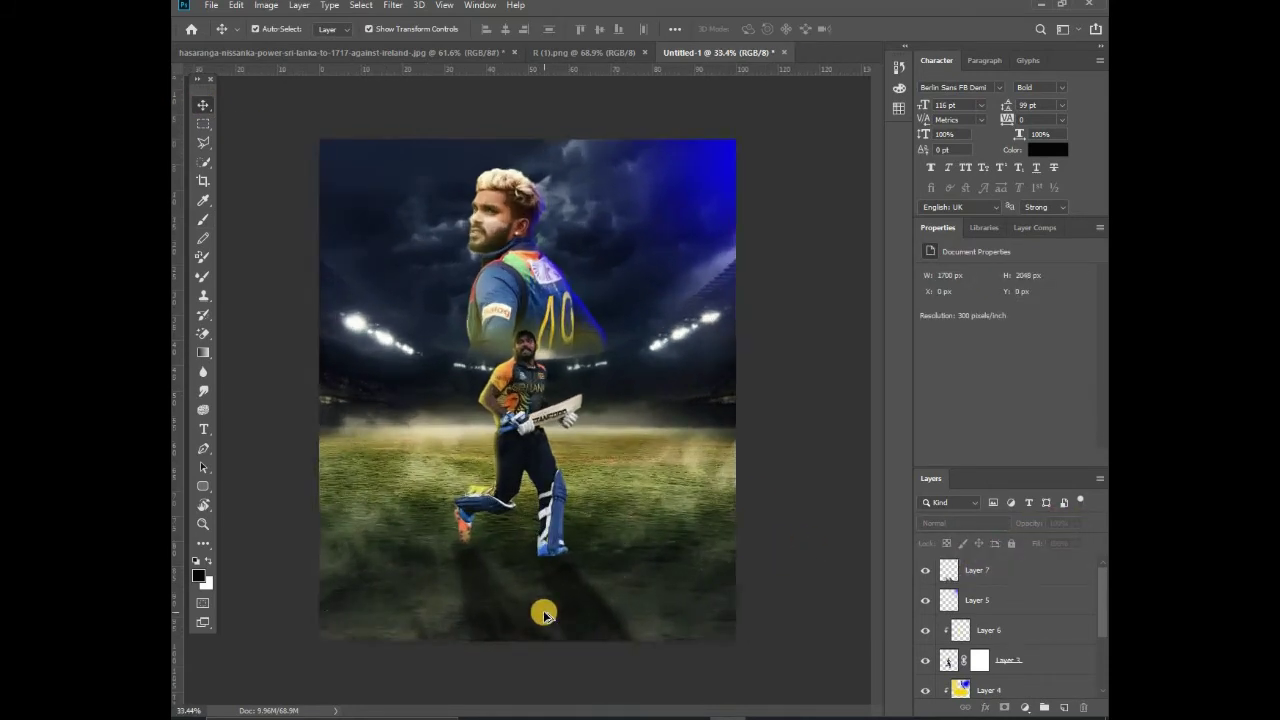
left_click(202, 190)
left_click_drag(528, 617, 537, 620)
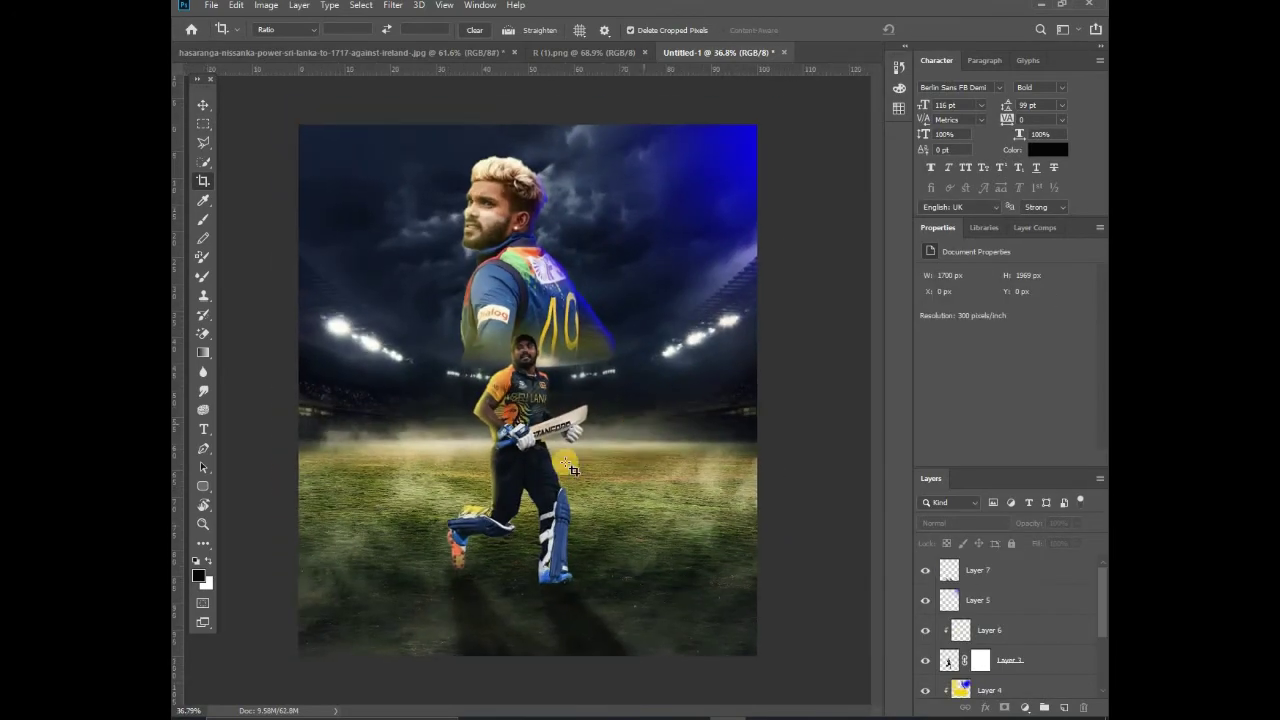
left_click(202, 104)
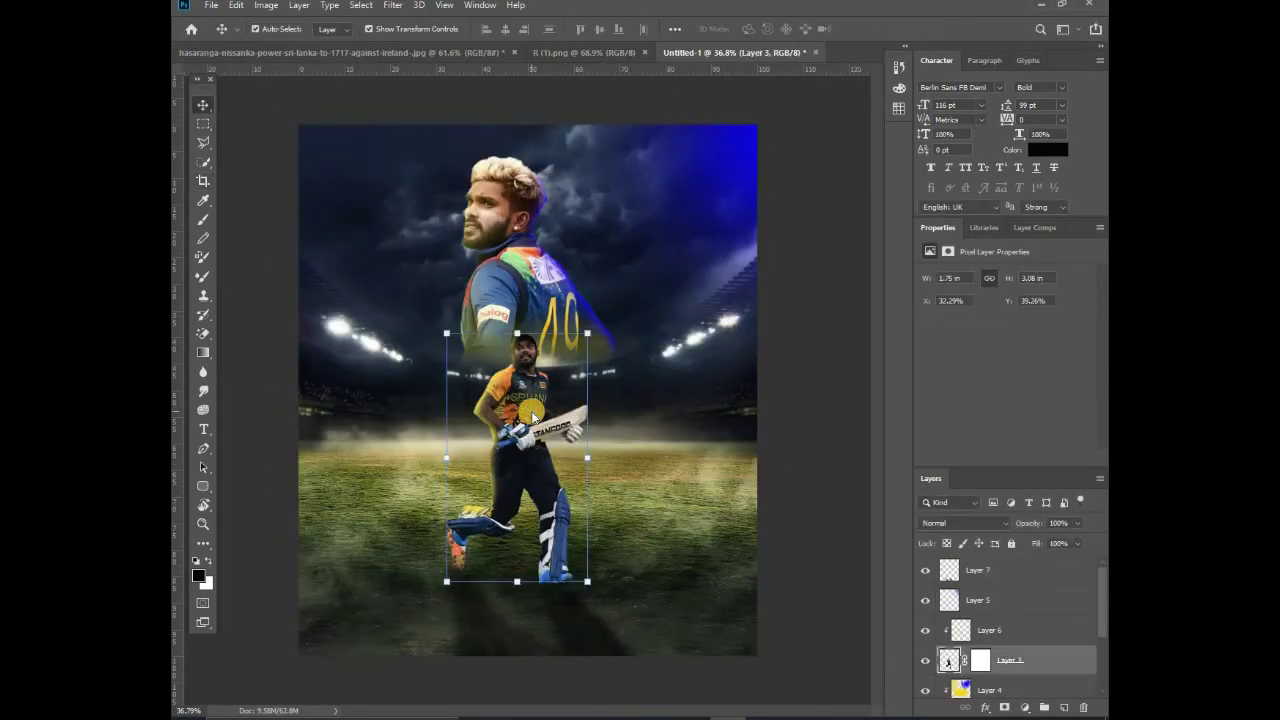
left_click(806, 592)
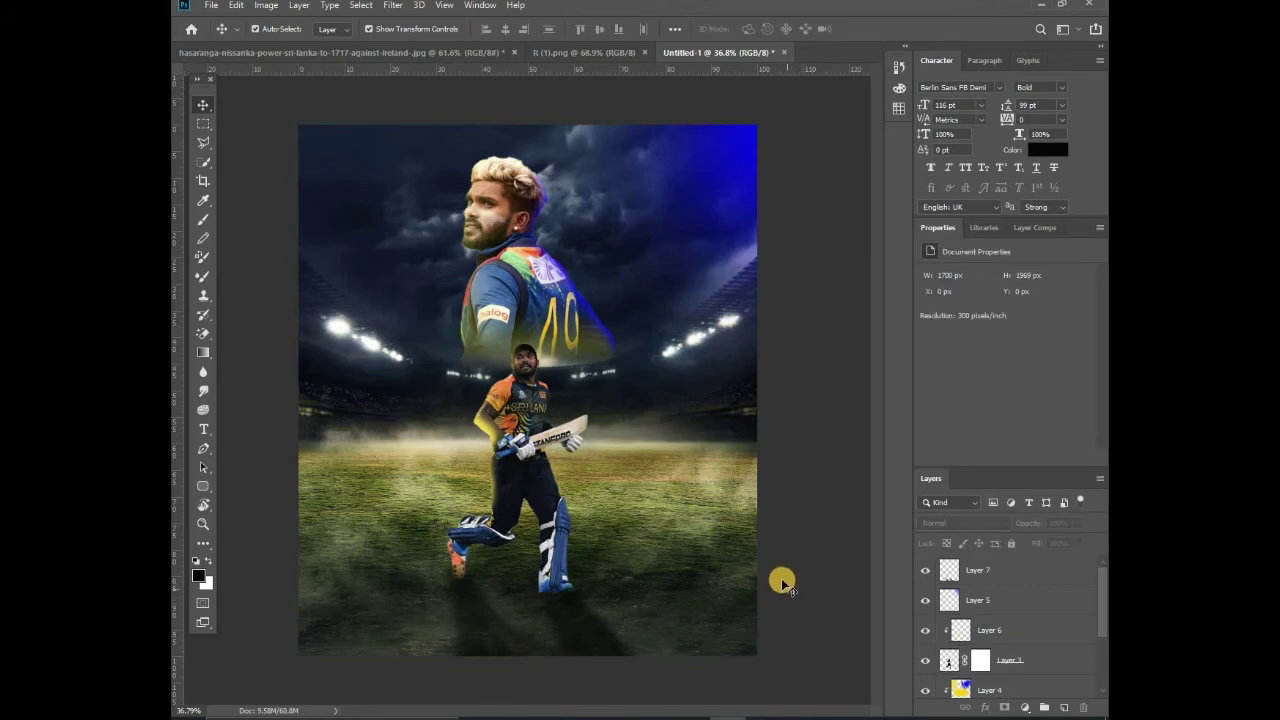
On Layer 4, brush yellow over the portrait jersey's blue-purple lower area.
scroll(497, 380, "up", 3, "alt")
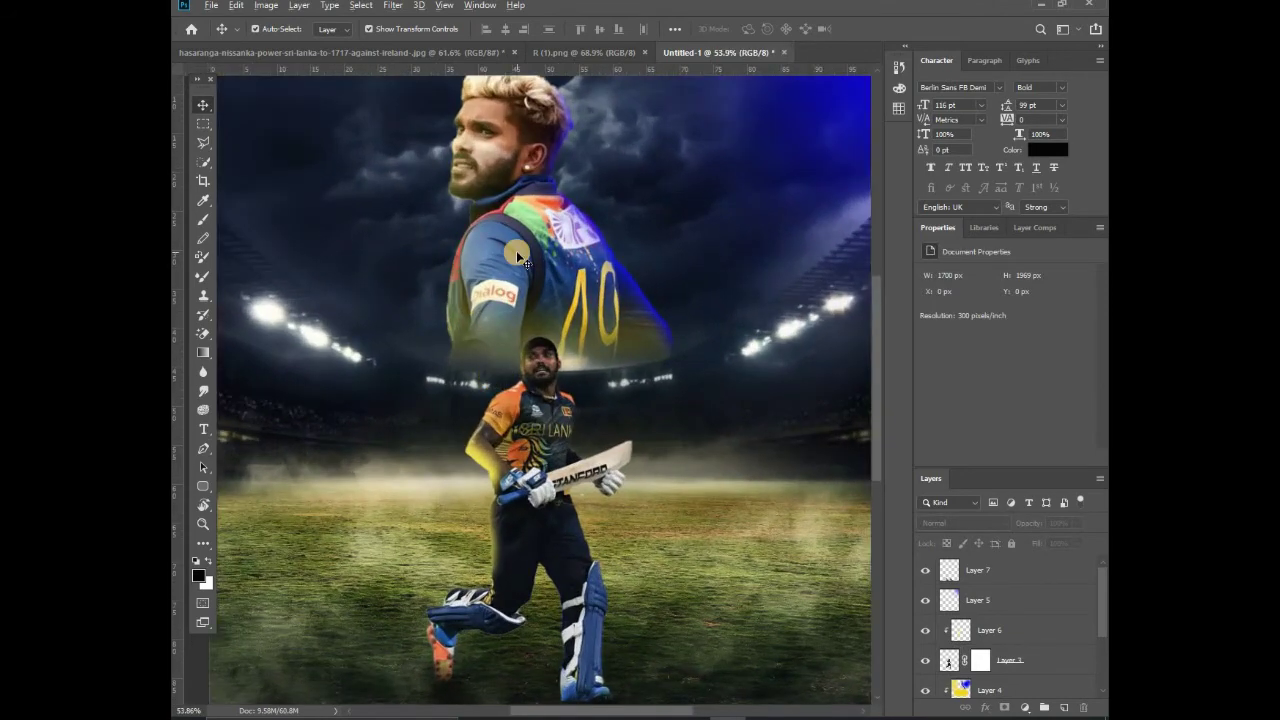
scroll(520, 260, "down", 1)
left_click(990, 652)
left_click(198, 576)
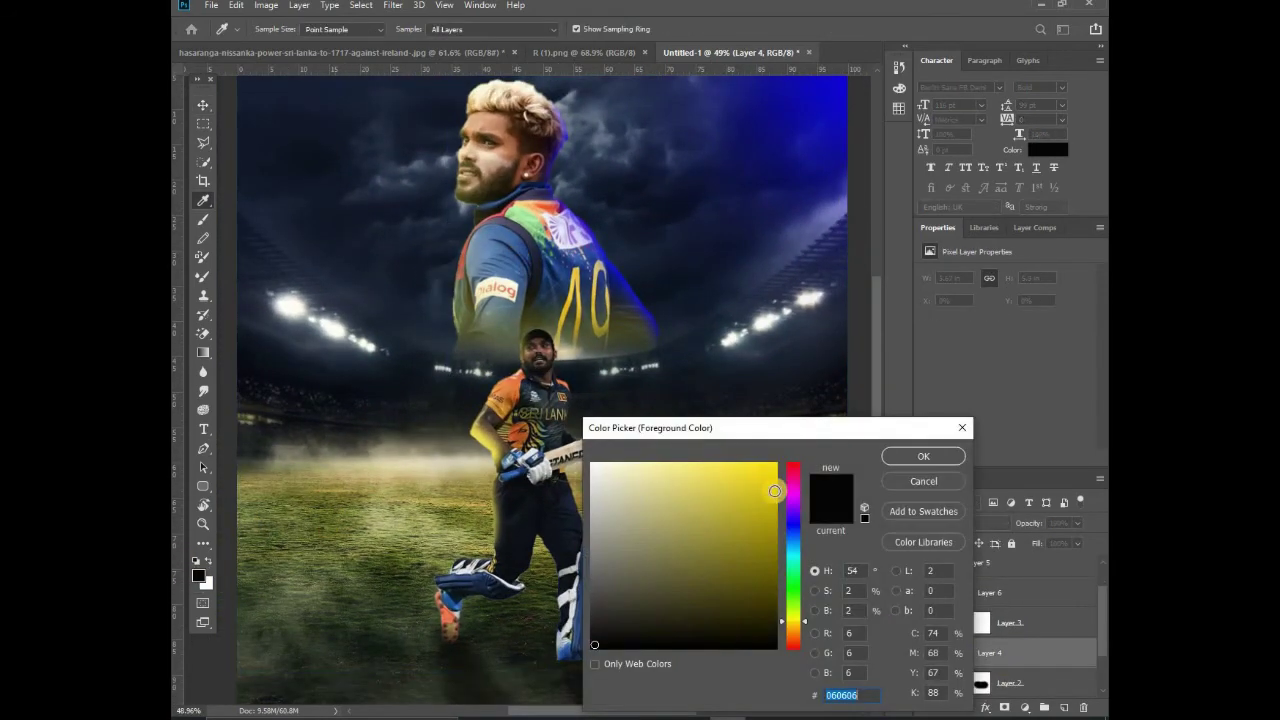
left_click(774, 491)
left_click(923, 456)
key("v")
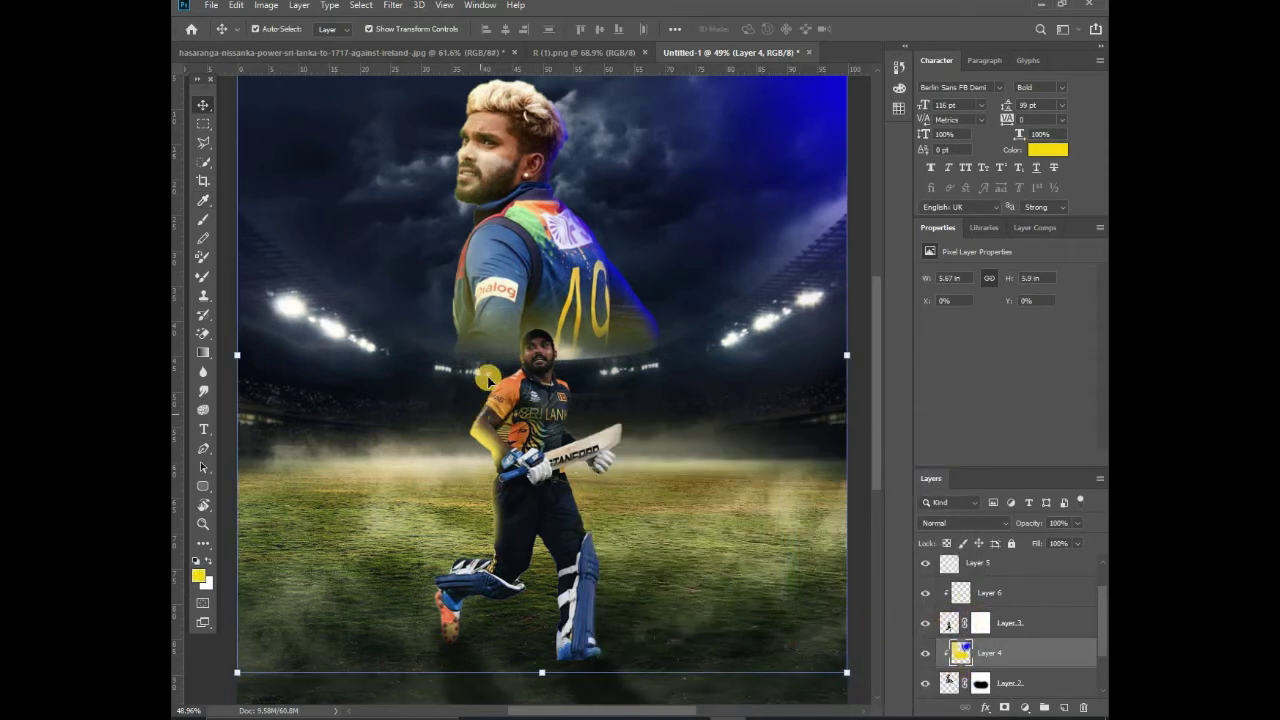
key("b")
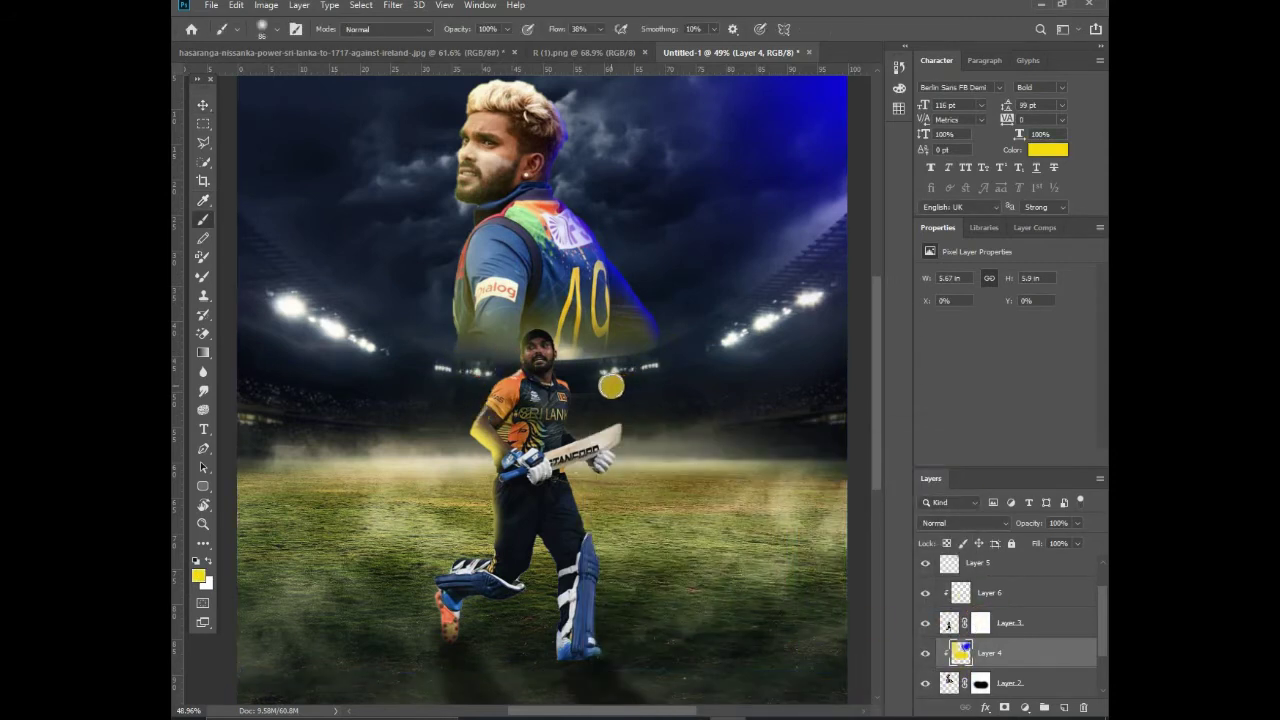
left_click_drag(614, 357, 540, 280)
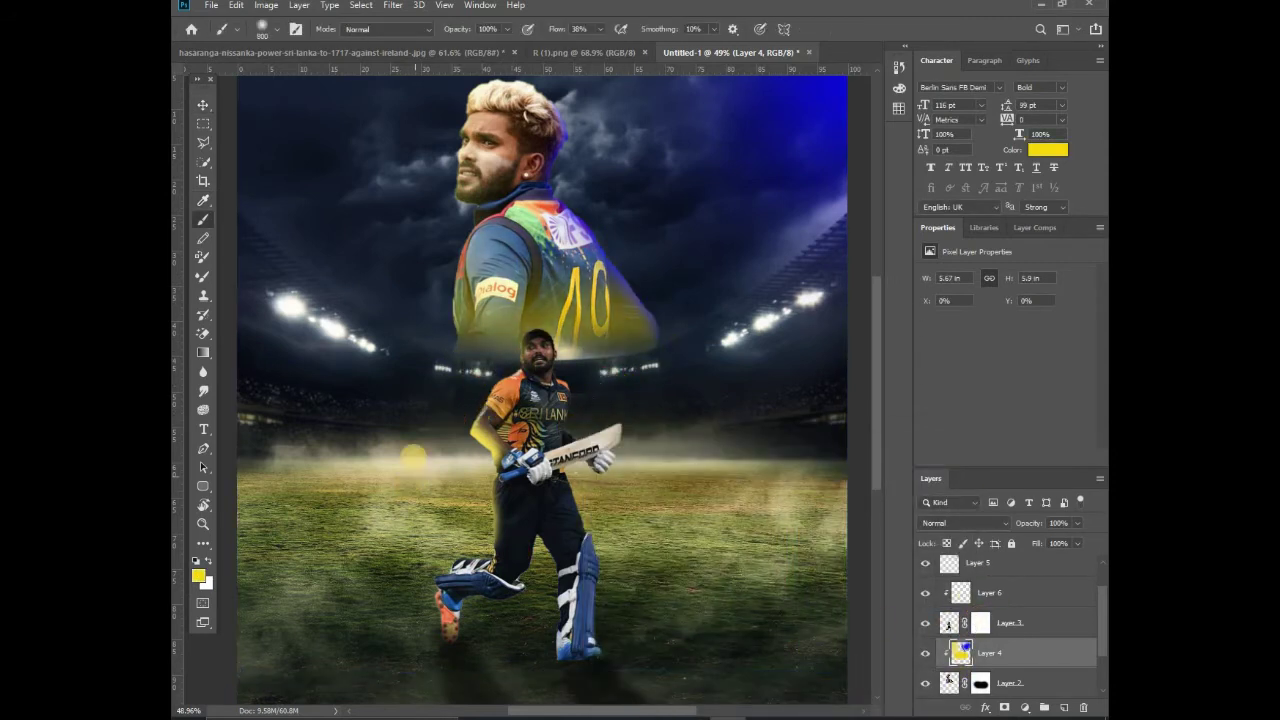
left_click(199, 103)
scroll(363, 449, "down", 2)
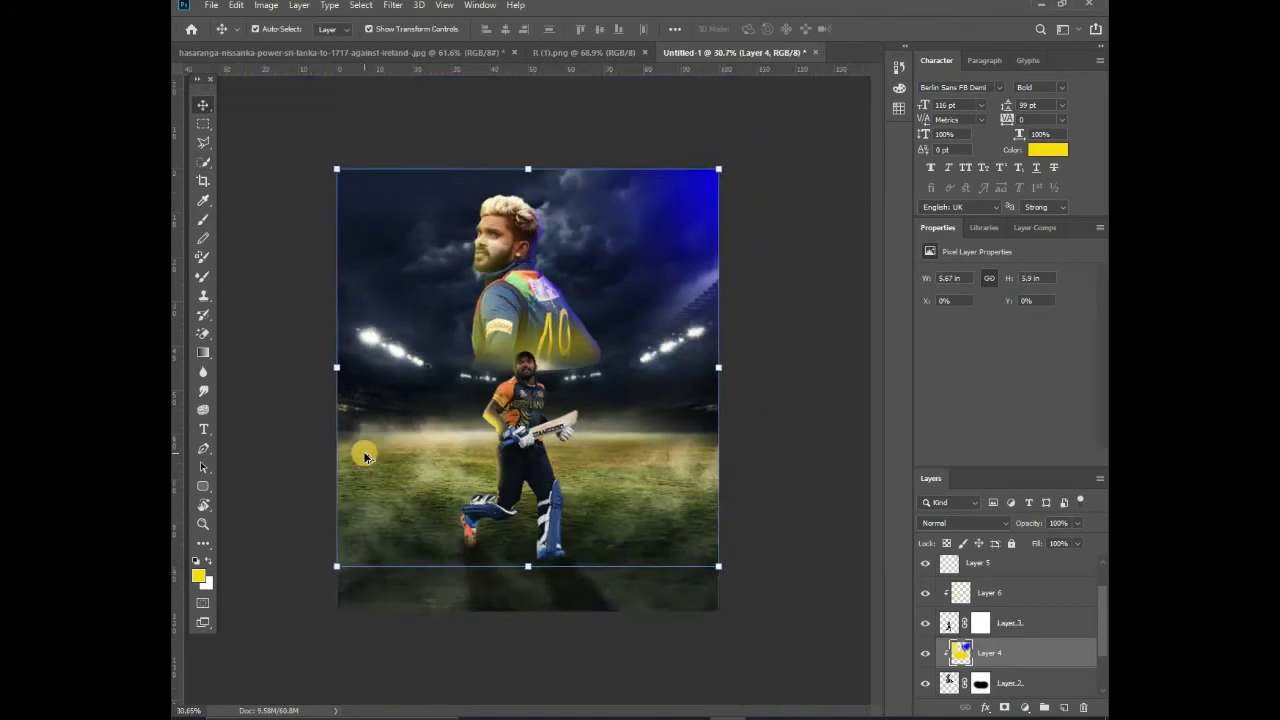
scroll(623, 400, "down", 1)
scroll(512, 337, "up", 2)
scroll(512, 337, "up", 2)
scroll(512, 337, "down", 5)
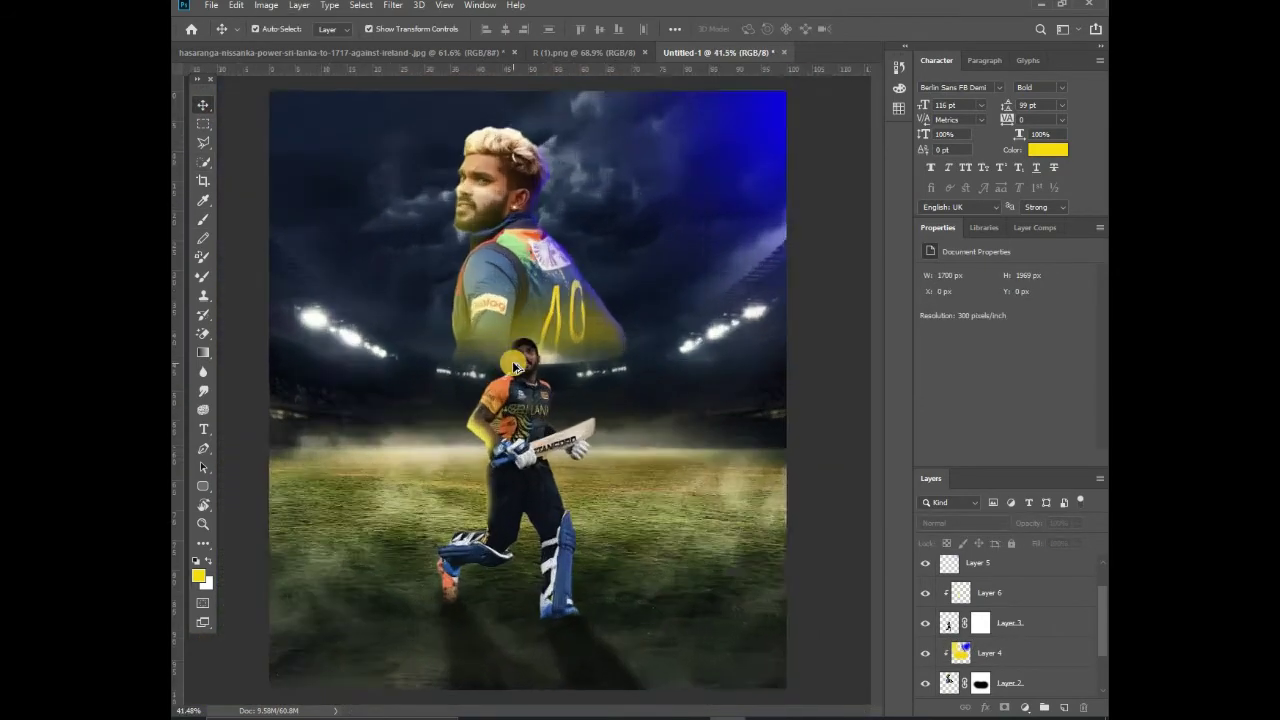
Bring the emblem from R (1).png into the poster, behind the portrait beside his head.
left_click(596, 55)
left_click_drag(654, 209, 602, 216)
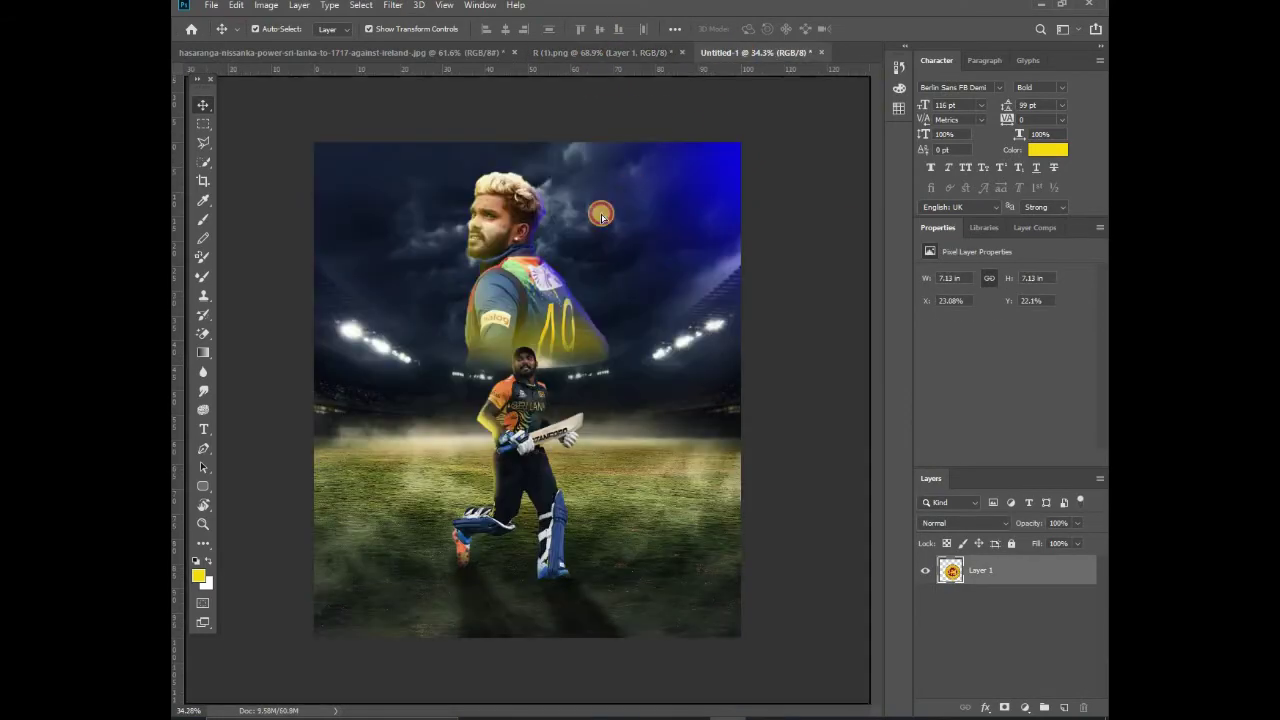
left_click_drag(1051, 546, 1006, 669)
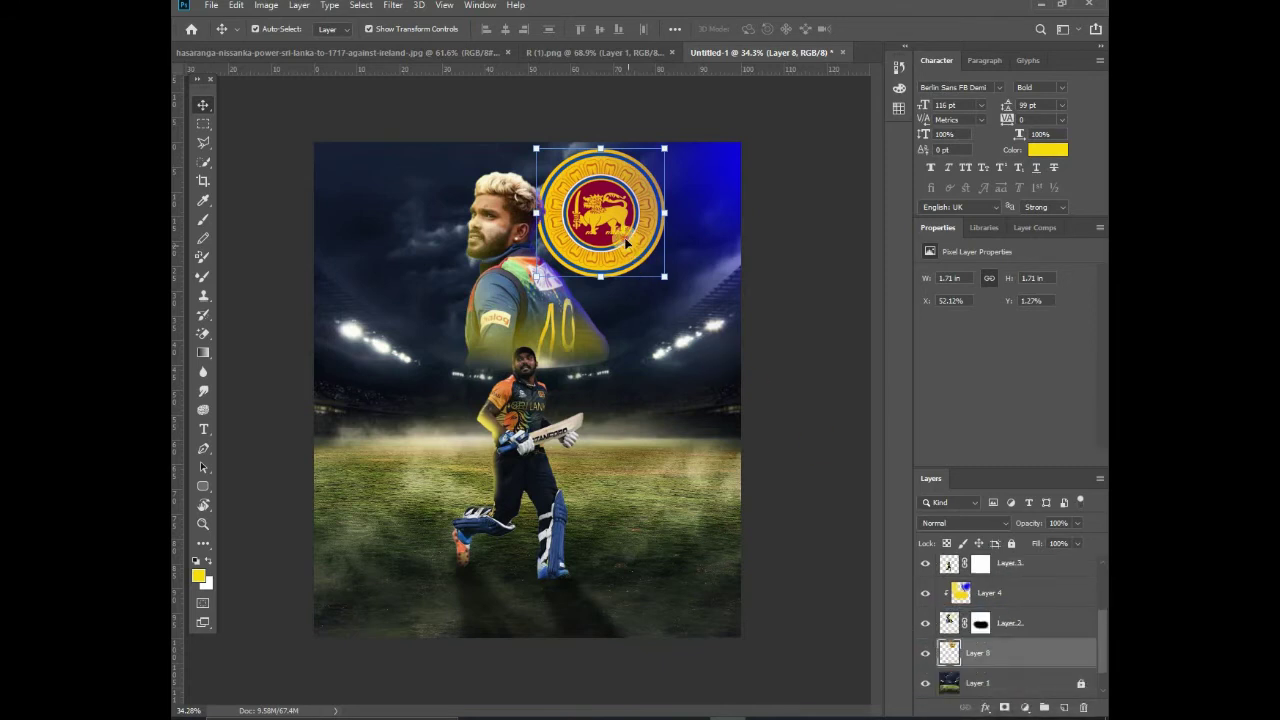
left_click_drag(626, 242, 598, 273)
Scale the emblem to about 114%, nudge it into place, and lower its opacity.
key("ctrl+t")
left_click_drag(636, 181, 654, 162)
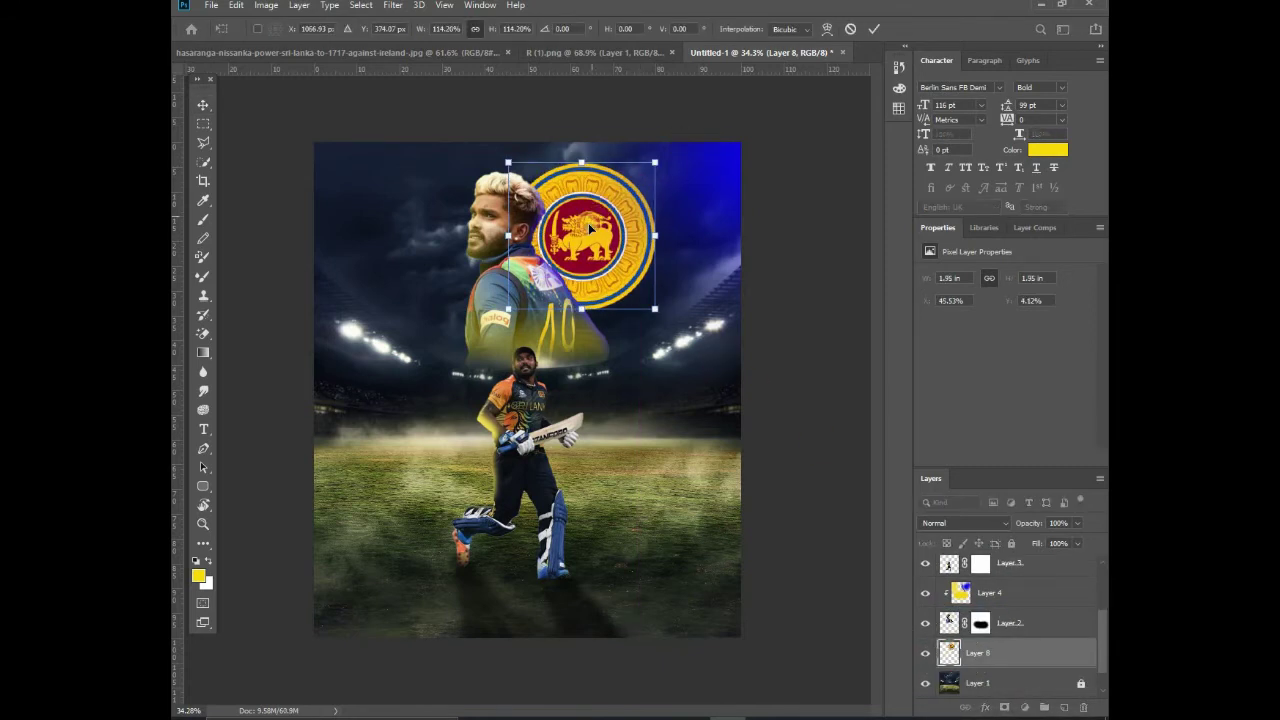
left_click_drag(589, 228, 595, 230)
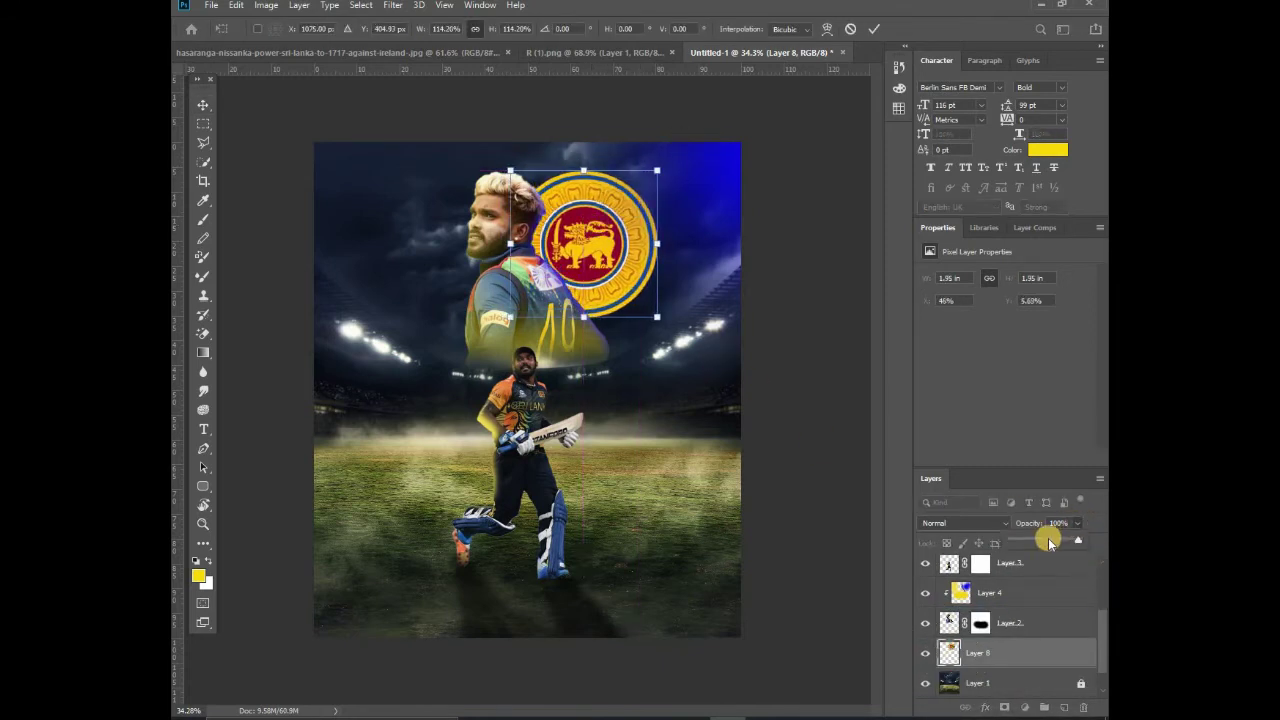
left_click_drag(1048, 541, 1034, 541)
key("Return")
key("ctrl+minus")
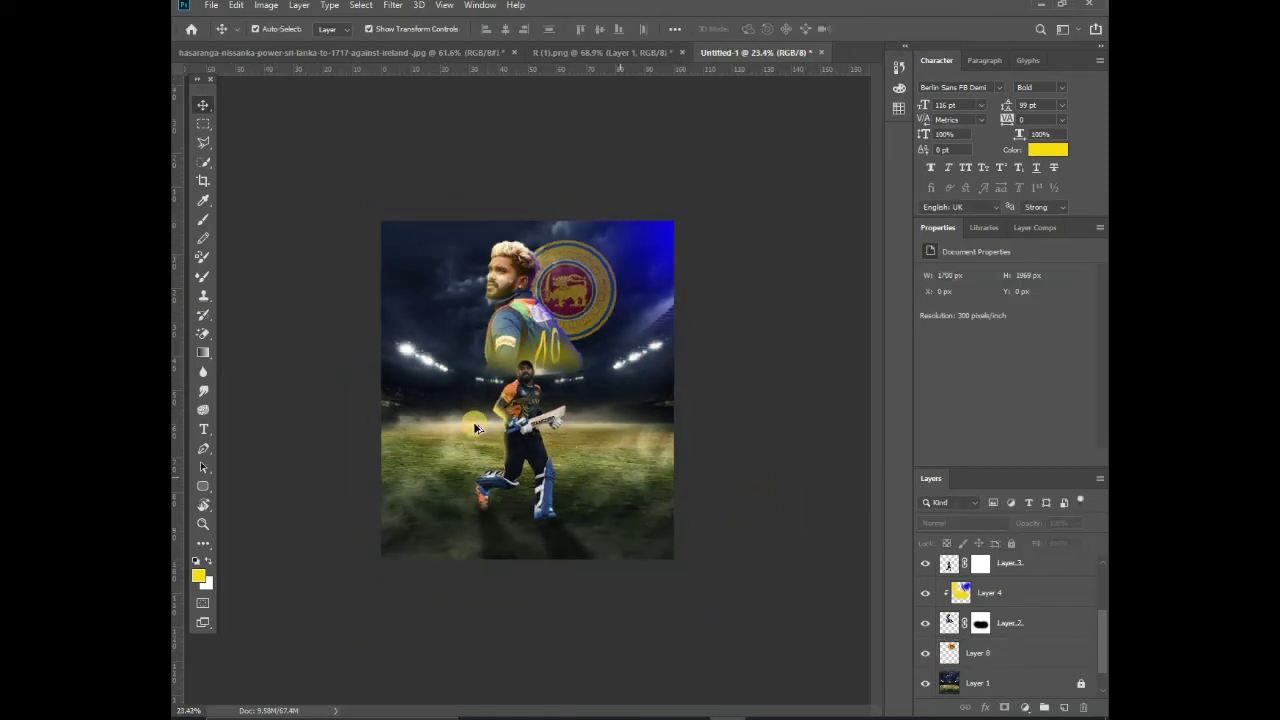
scroll(475, 428, "up", 5)
scroll(388, 471, "down", 3)
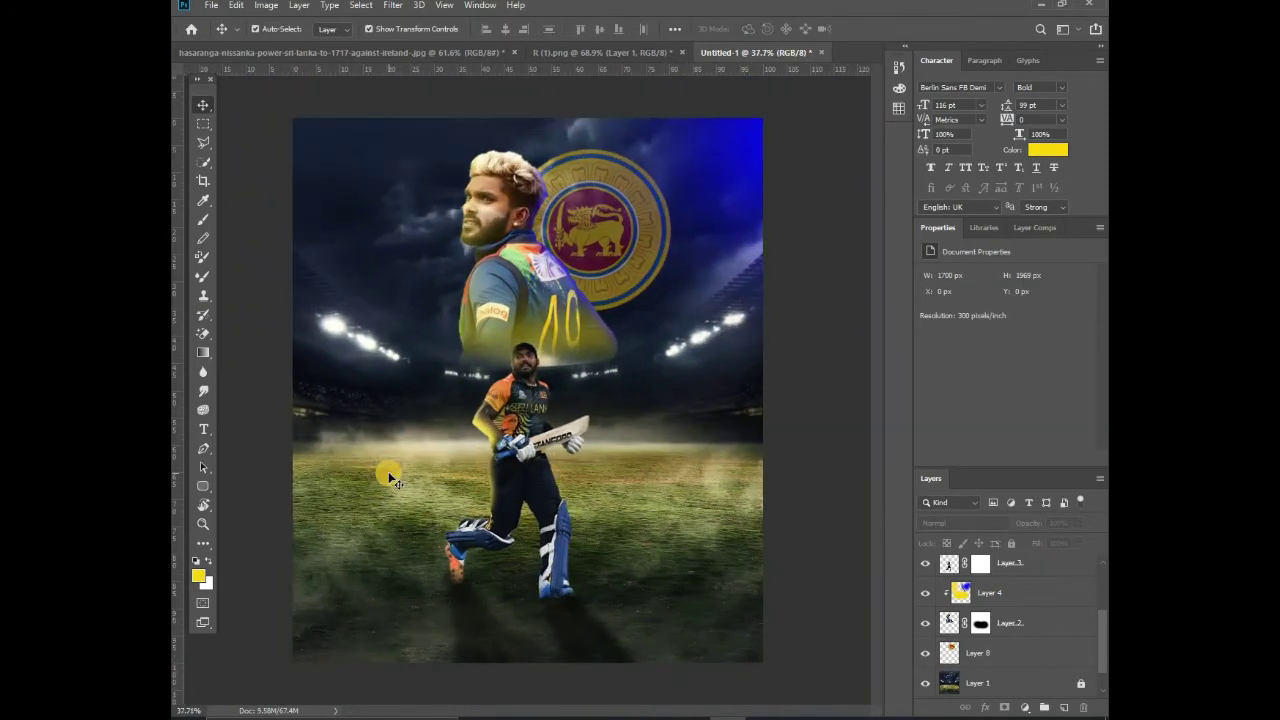
Type '49' on the poster and set it in Franklin Gothic Heavy.
key("t")
left_click(488, 407)
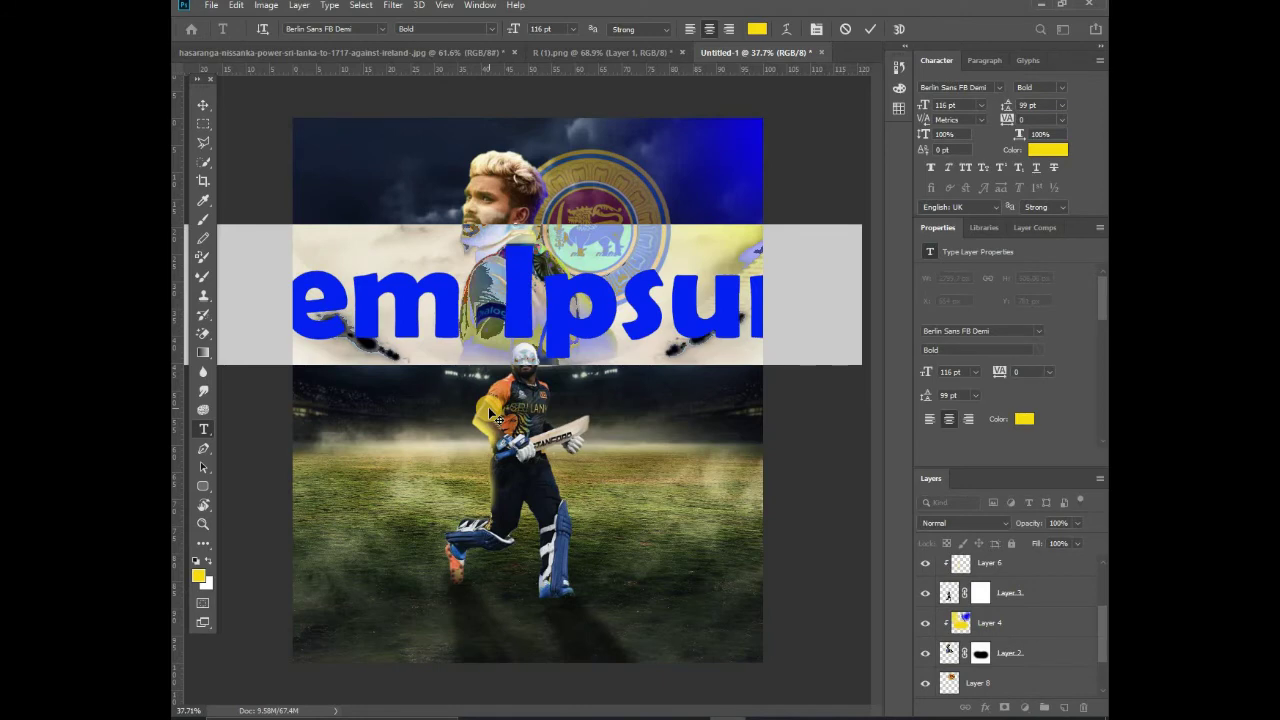
type("49")
left_click(998, 88)
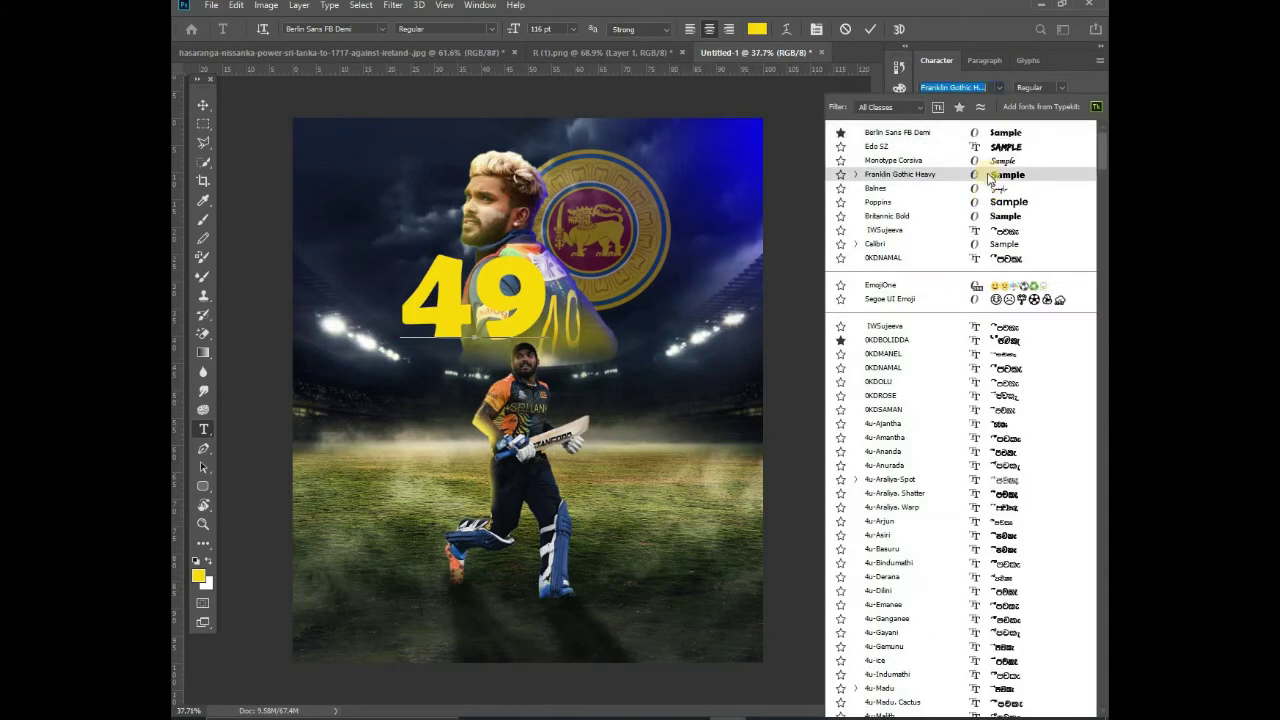
left_click(1008, 204)
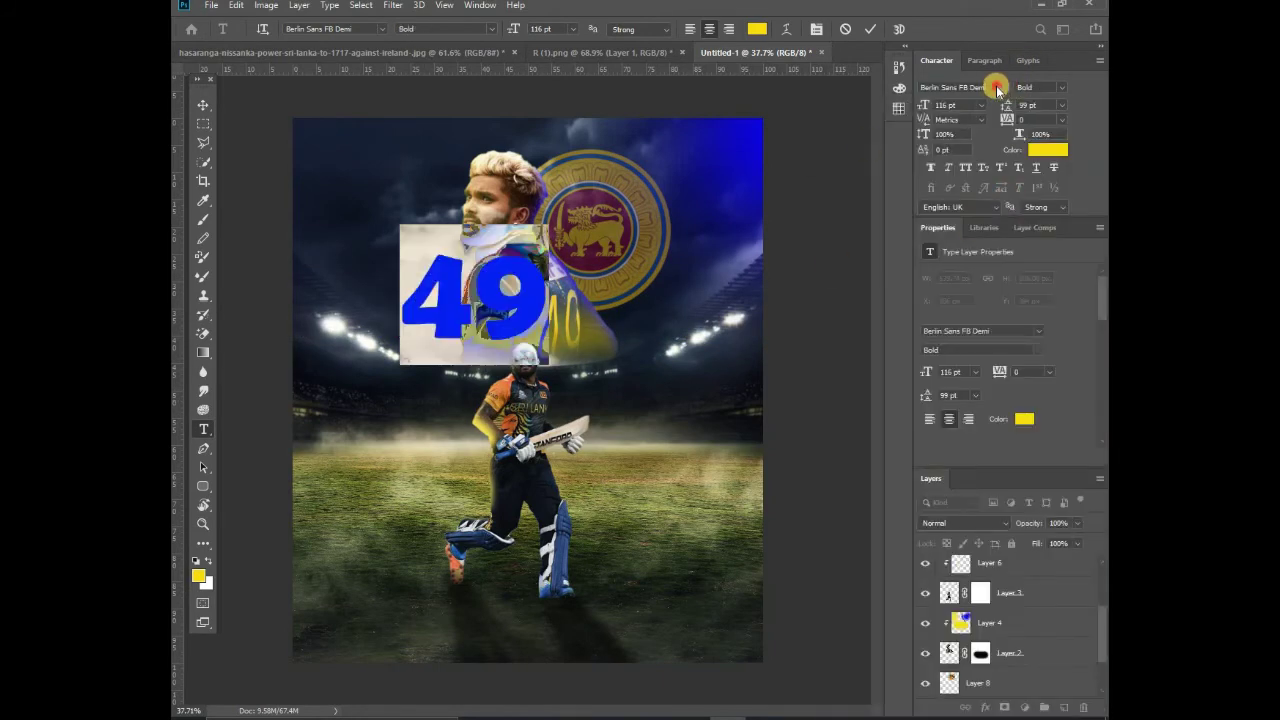
left_click(998, 88)
left_click(1005, 200)
left_click(203, 104)
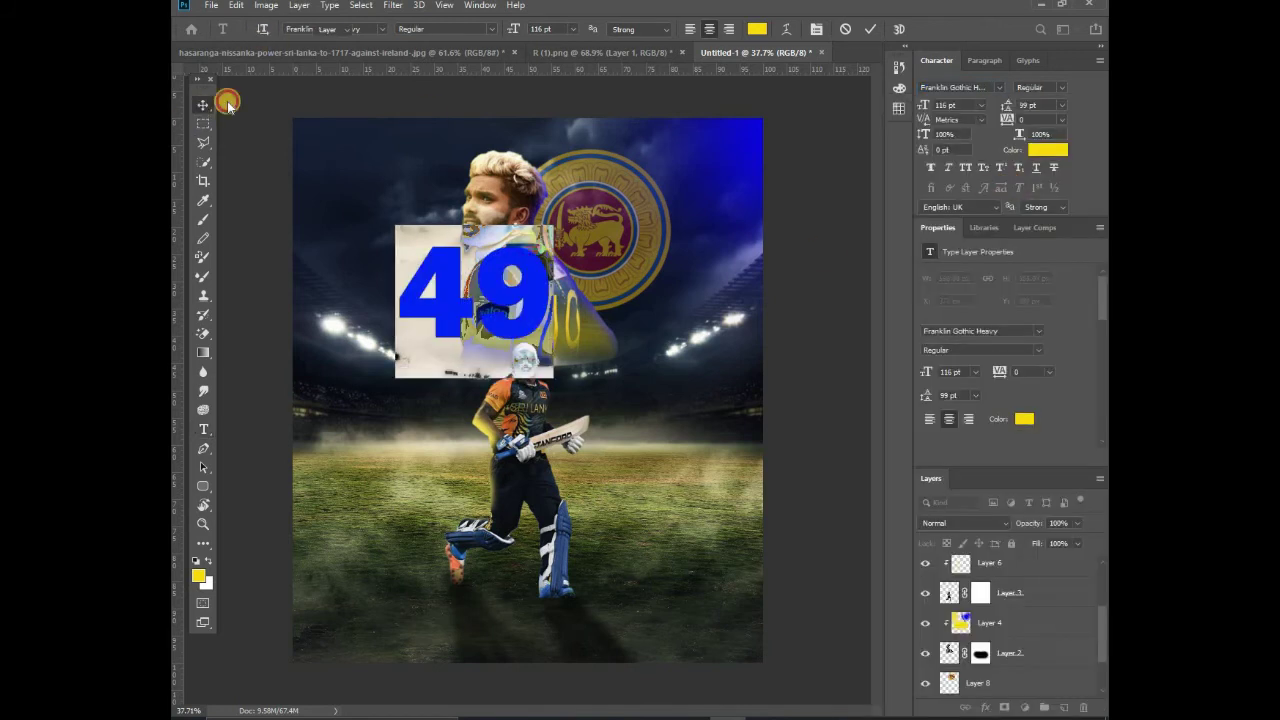
Shrink the 49 and tuck it behind the portrait, beside his face.
left_click_drag(398, 340, 492, 297)
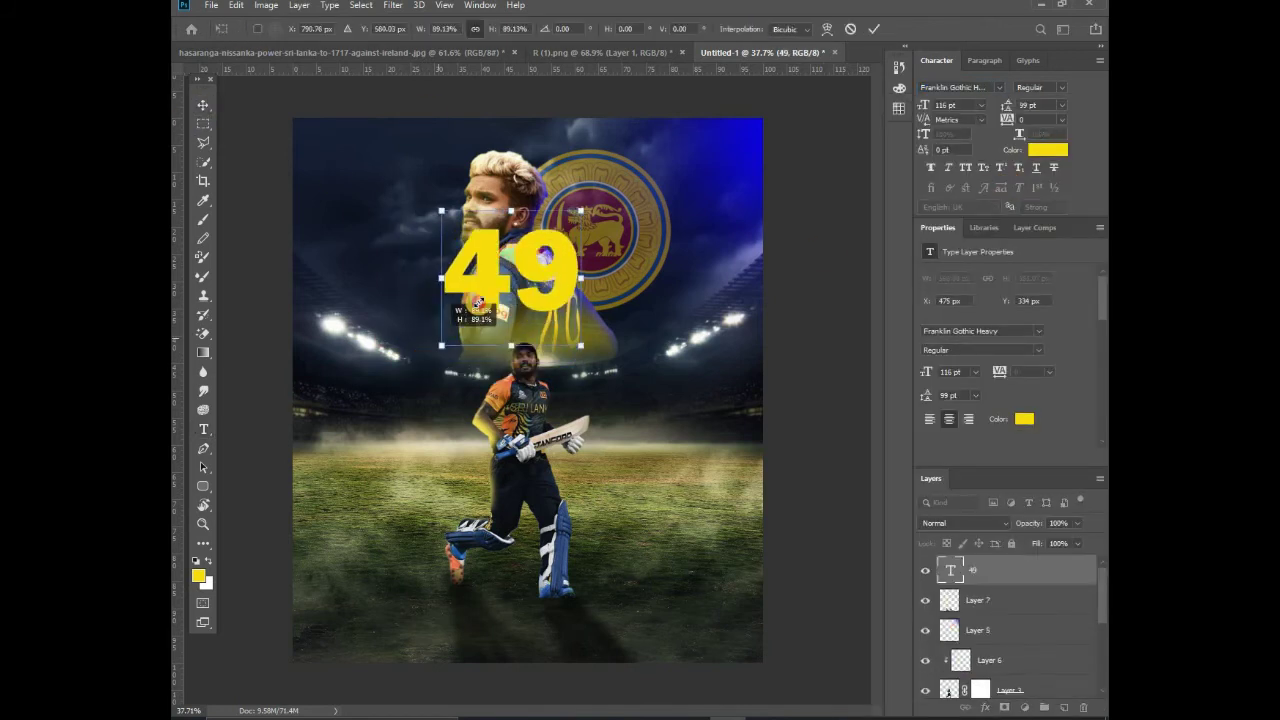
left_click_drag(432, 255, 330, 268)
key("Return")
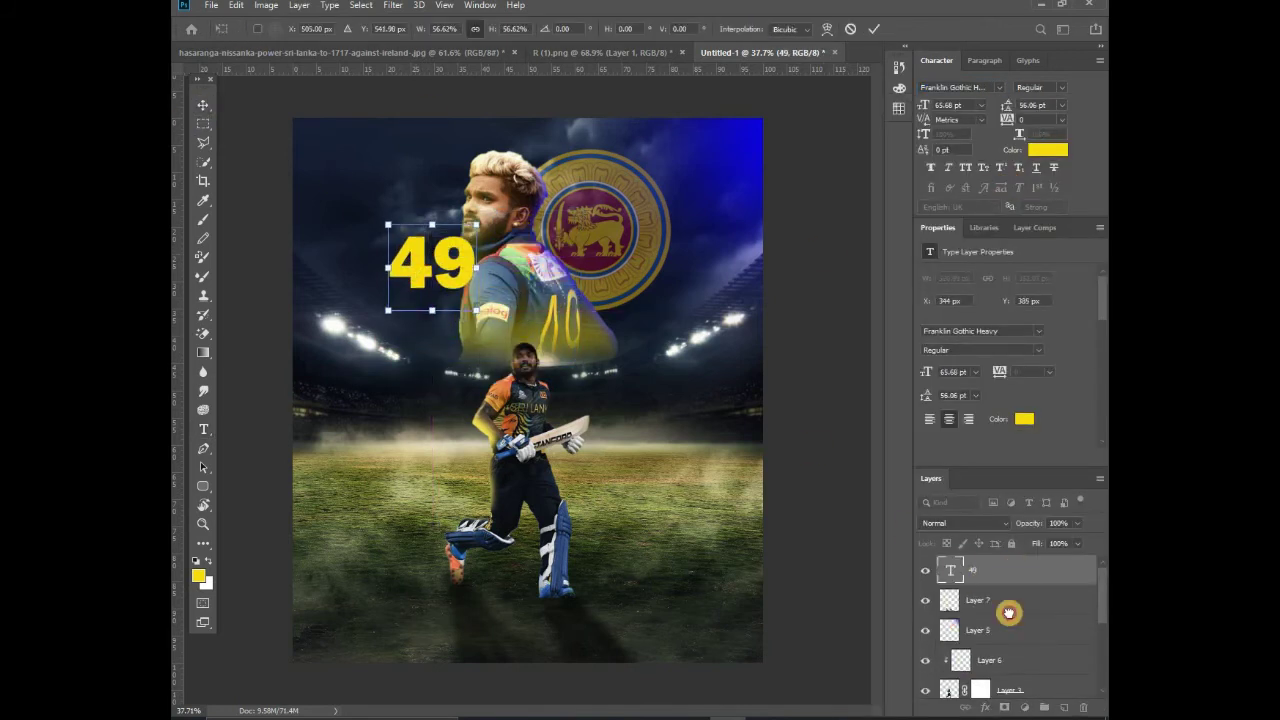
mouse_move(960, 570)
left_mouse_down()
mouse_move(1014, 704)
mouse_move(1014, 608)
left_mouse_up()
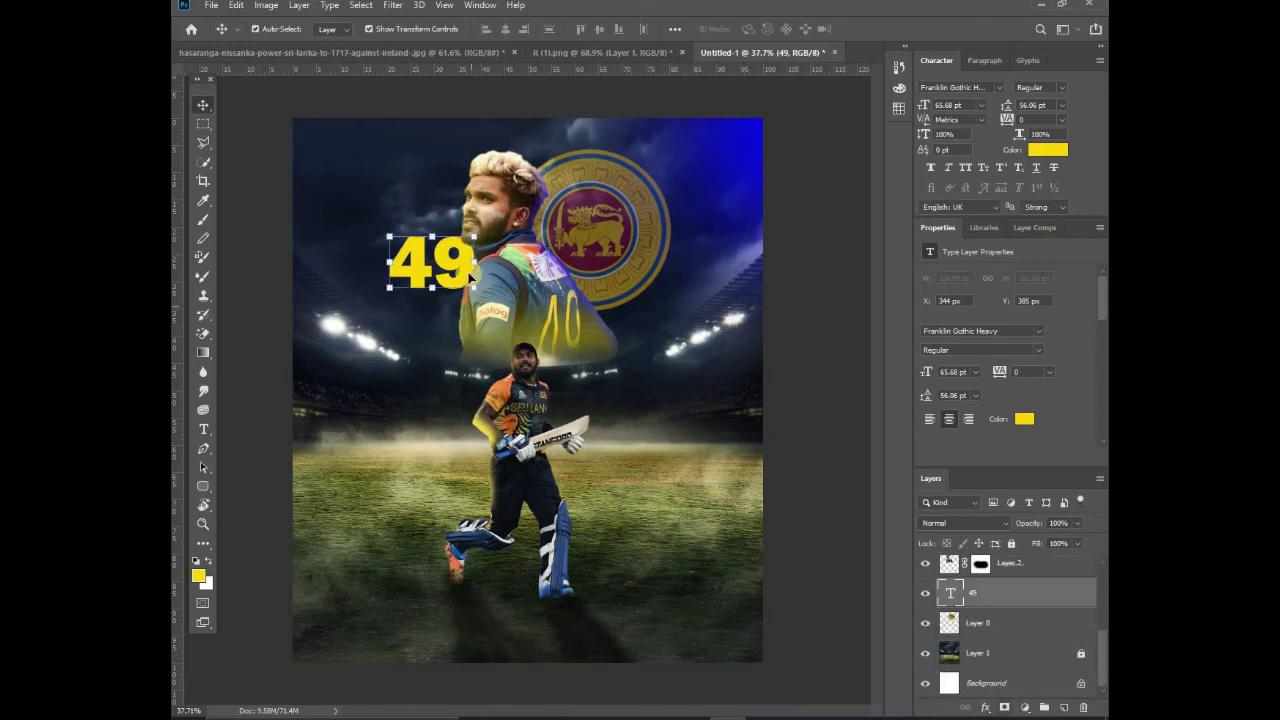
left_click_drag(460, 281, 468, 273)
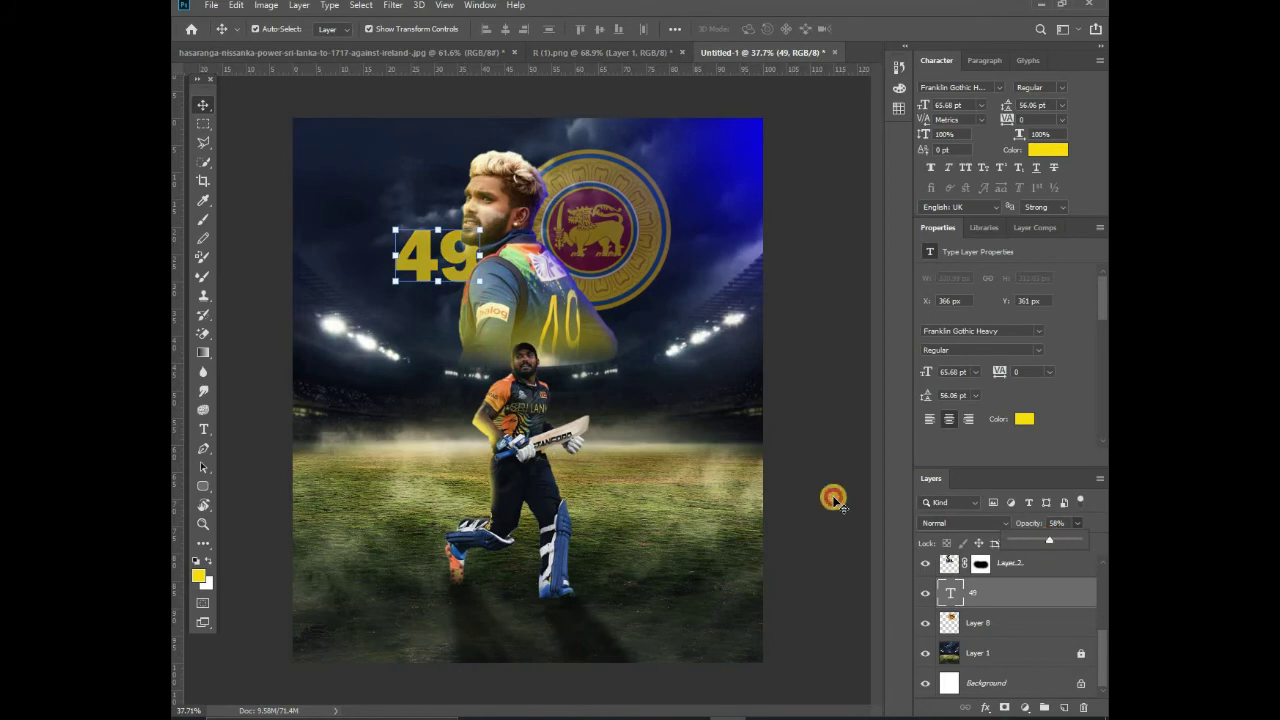
left_click(829, 494)
scroll(744, 512, "down", 2)
scroll(318, 301, "up", 2)
scroll(564, 558, "up", 2)
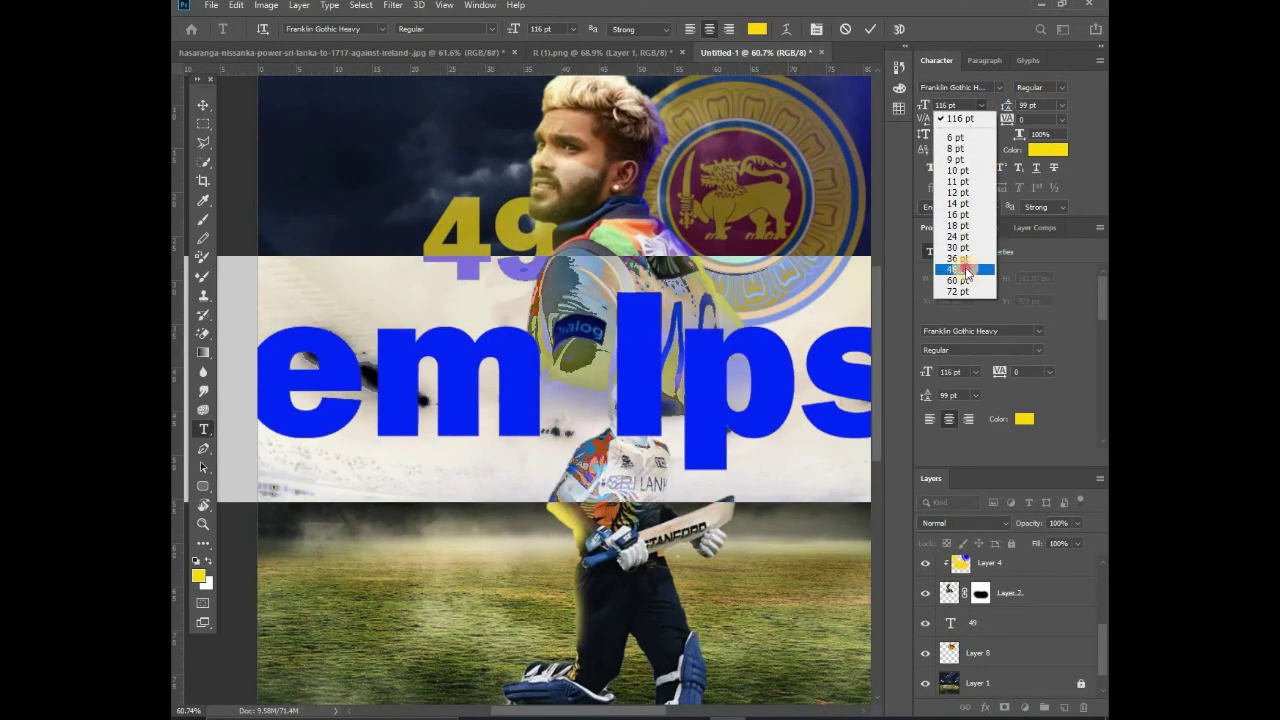
Adjust the placeholder size and finish typing the name 'Wanidu Hasaranga'.
left_click(958, 269)
left_click(982, 105)
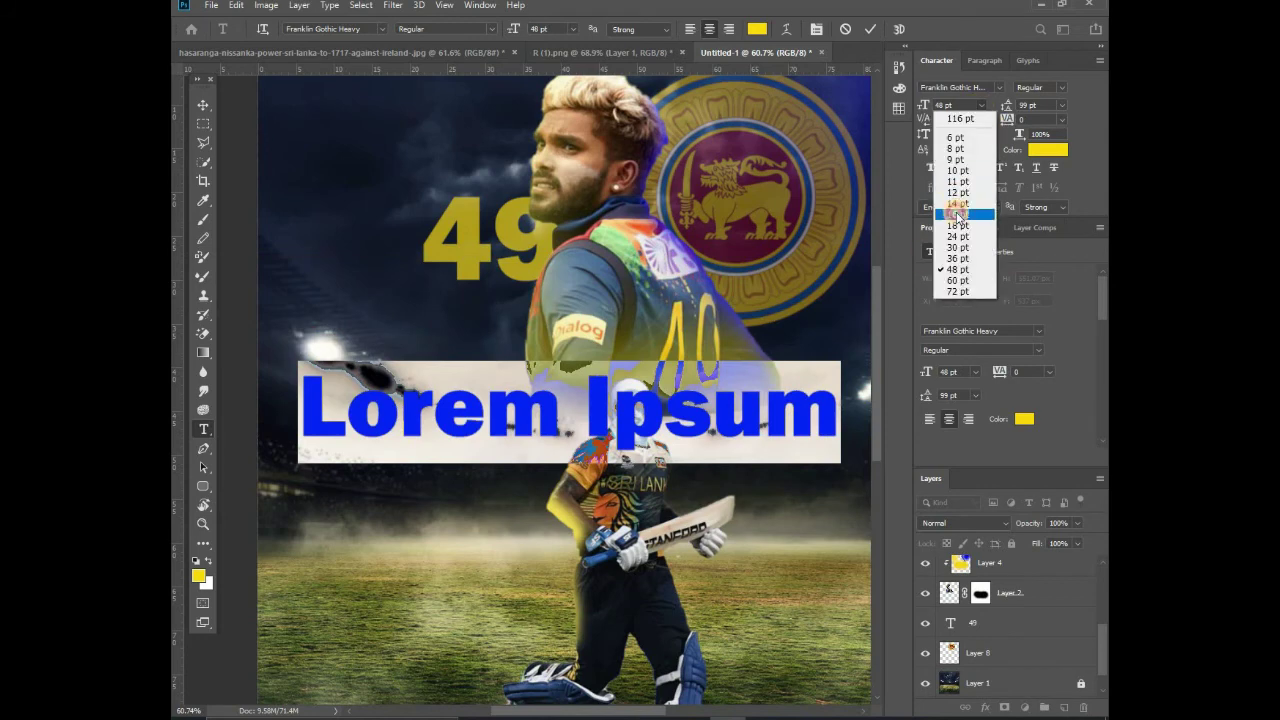
left_click(960, 200)
key("BackSpace")
type("Wanid")
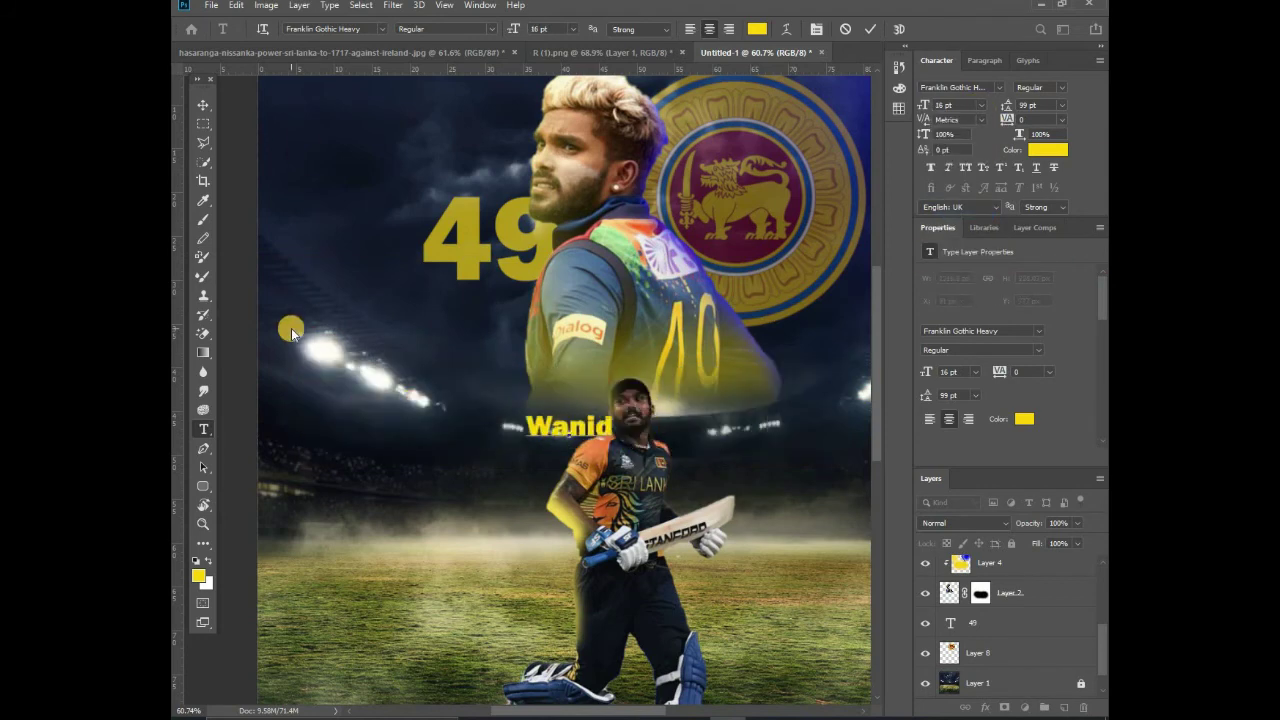
type("u")
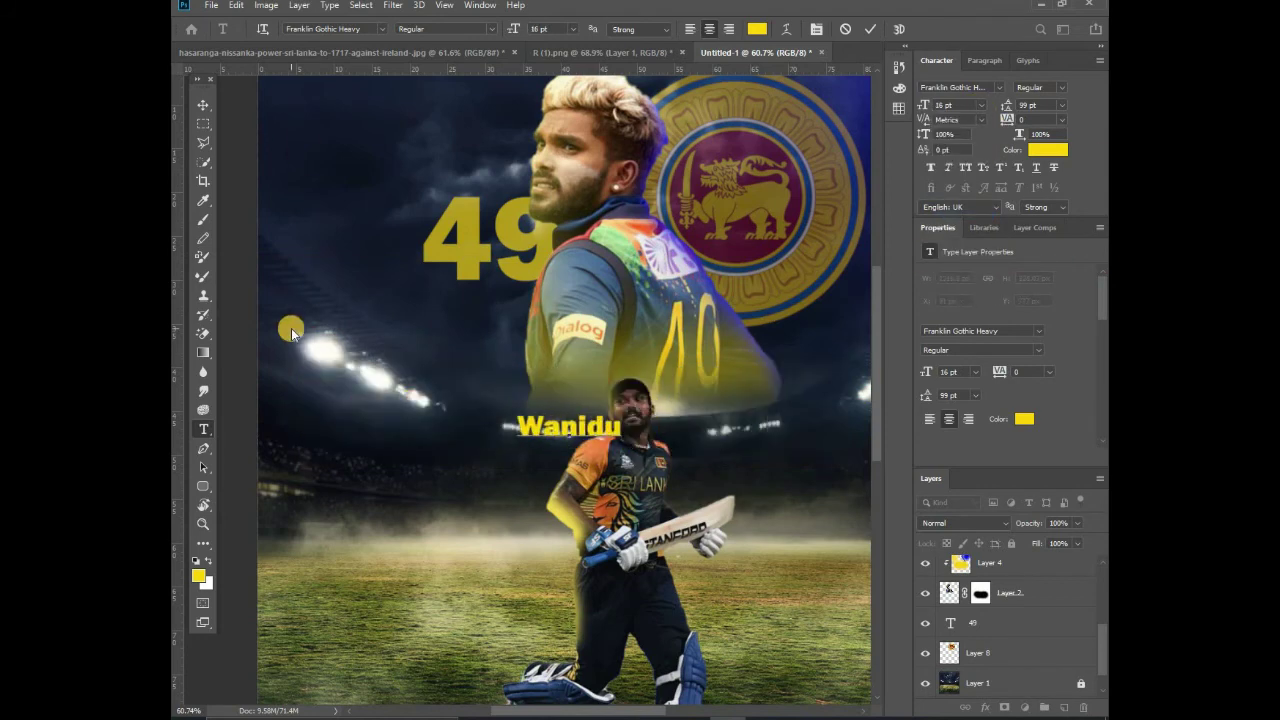
type("ran")
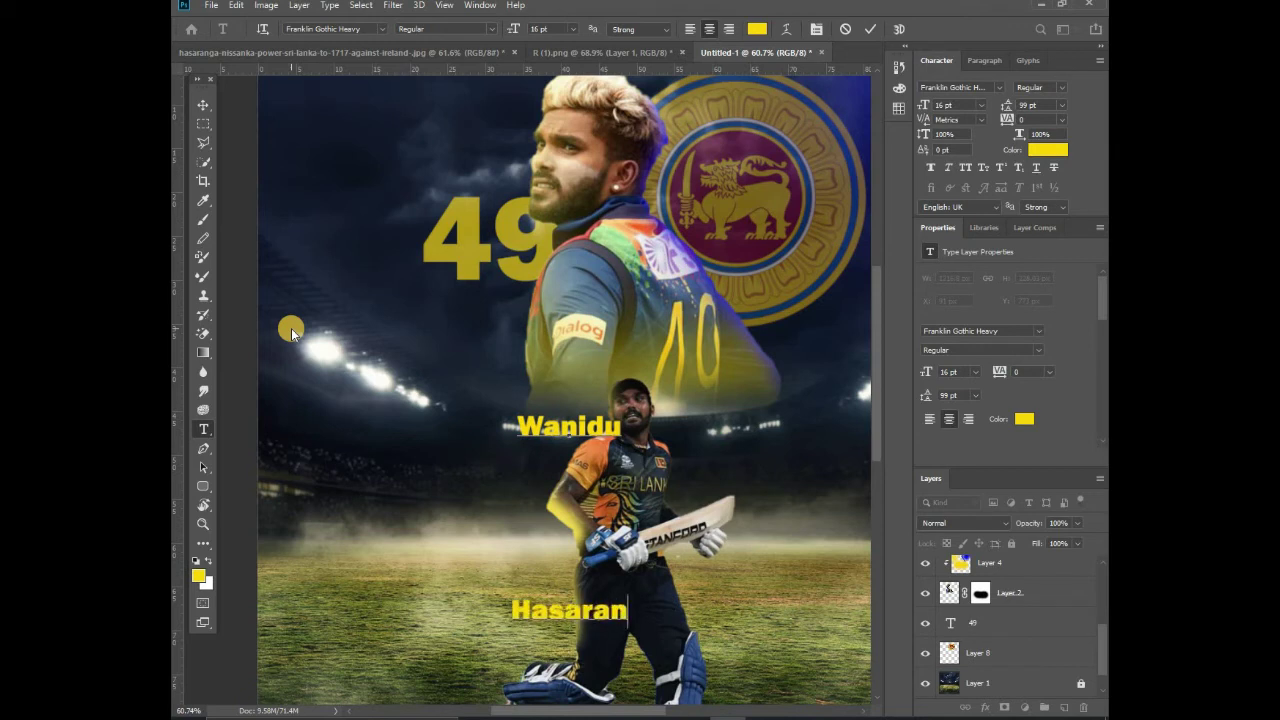
type("ga")
Select both name lines and reduce the spacing between them.
left_click_drag(518, 428, 578, 428)
key("ctrl+a")
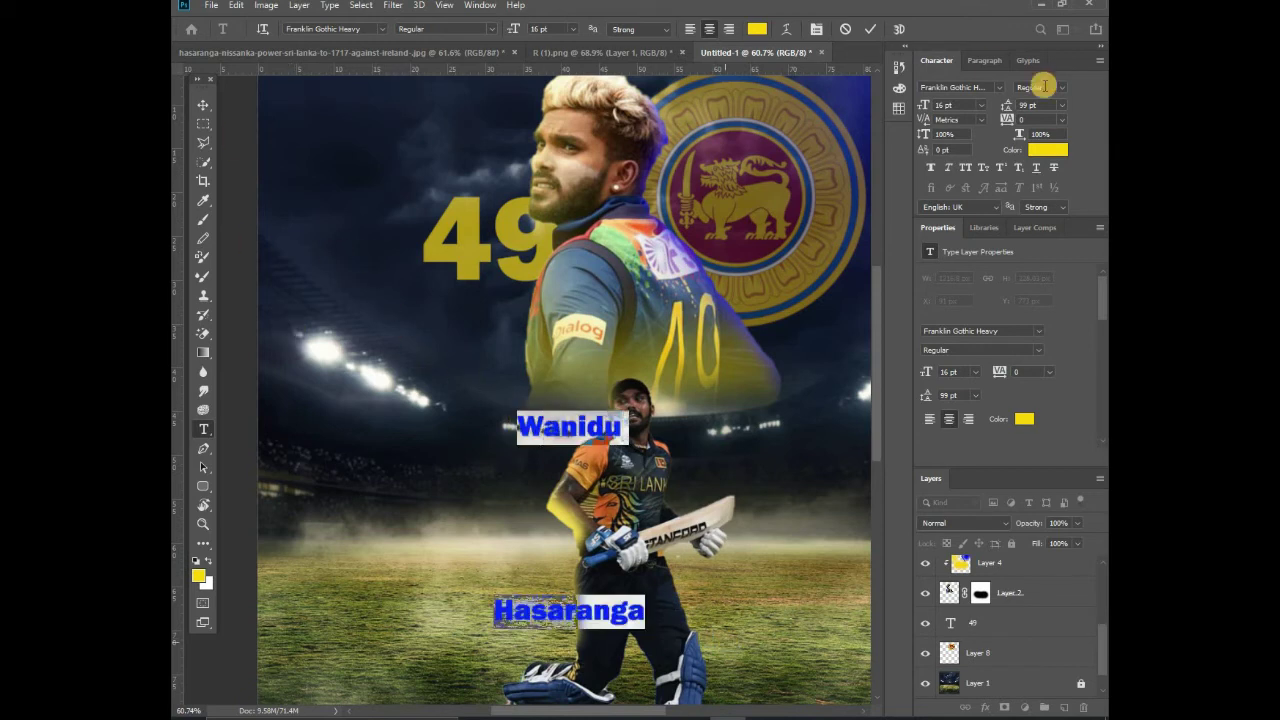
left_click(1062, 105)
left_click(1062, 105)
left_click(1035, 105)
key("Down")
key("Down")
key("Down")
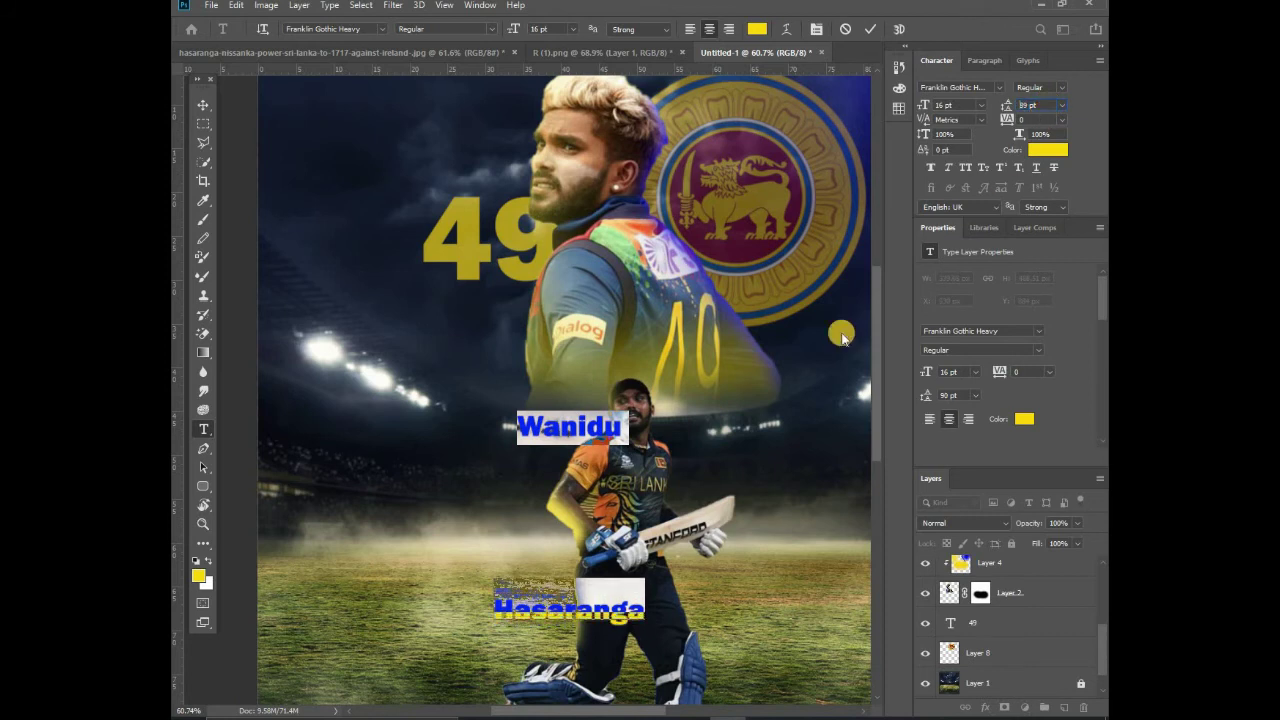
key("Down")
key("Down")
key("Down")
key("Down")
key("Down")
key("Down")
key("Down")
key("Down")
key("Down")
key("Down")
key("Down")
key("Down")
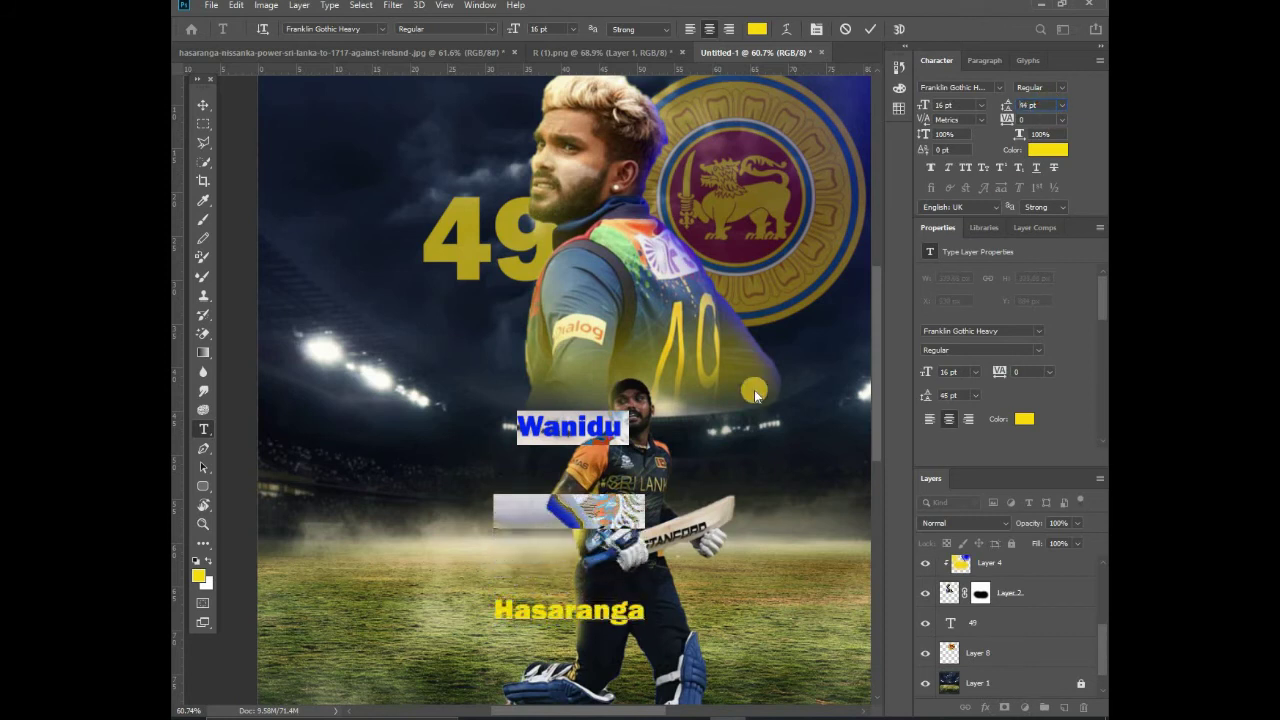
key("Down")
key("Down")
key("Down")
key("Down")
key("Down")
key("Down")
key("Down")
key("Down")
key("Down")
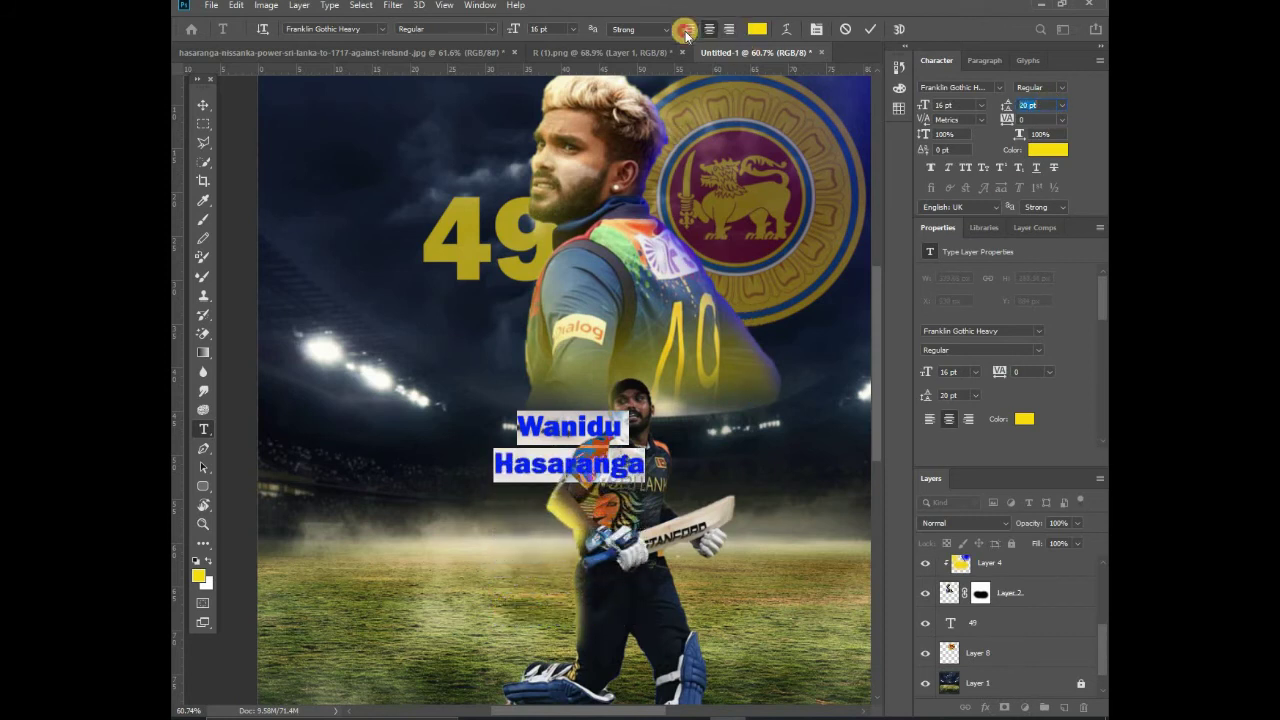
Left-align the name at 10 pt with tighter leading and commit it.
left_click(689, 29)
left_click(979, 105)
left_click(968, 110)
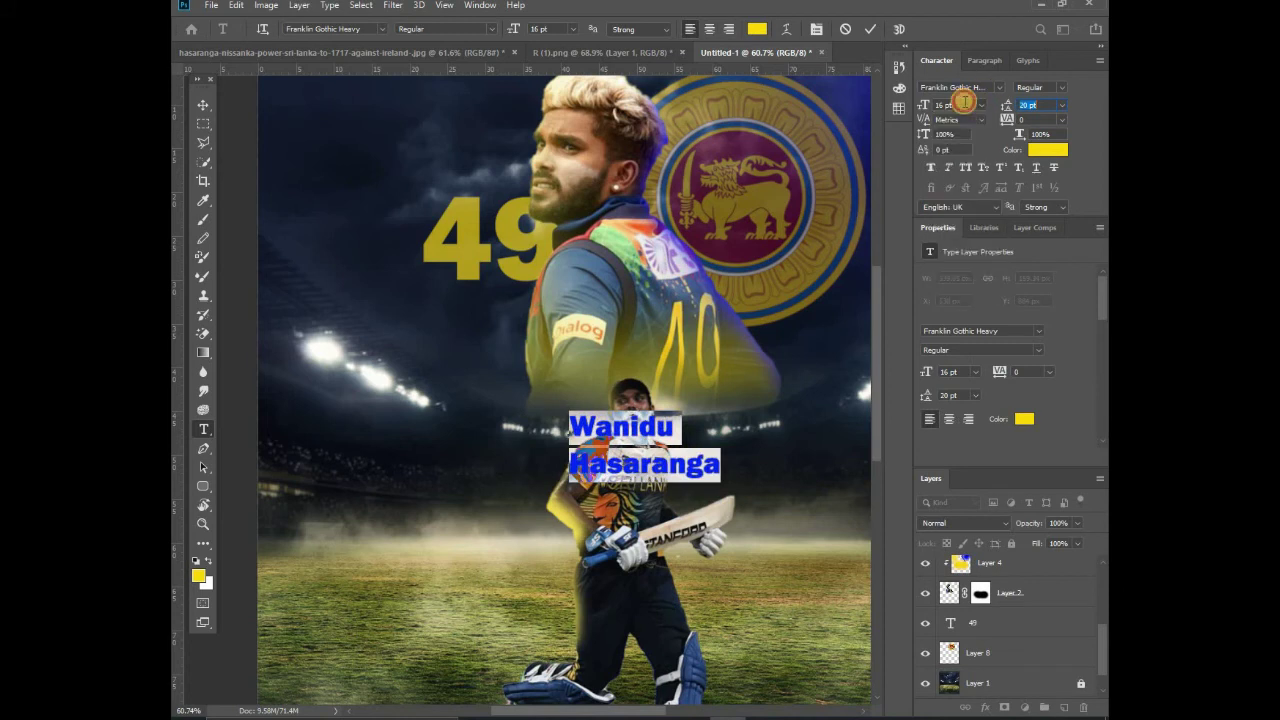
key("Down")
key("Down")
key("Down")
key("Down")
key("Down")
key("Down")
key("Down")
key("Down")
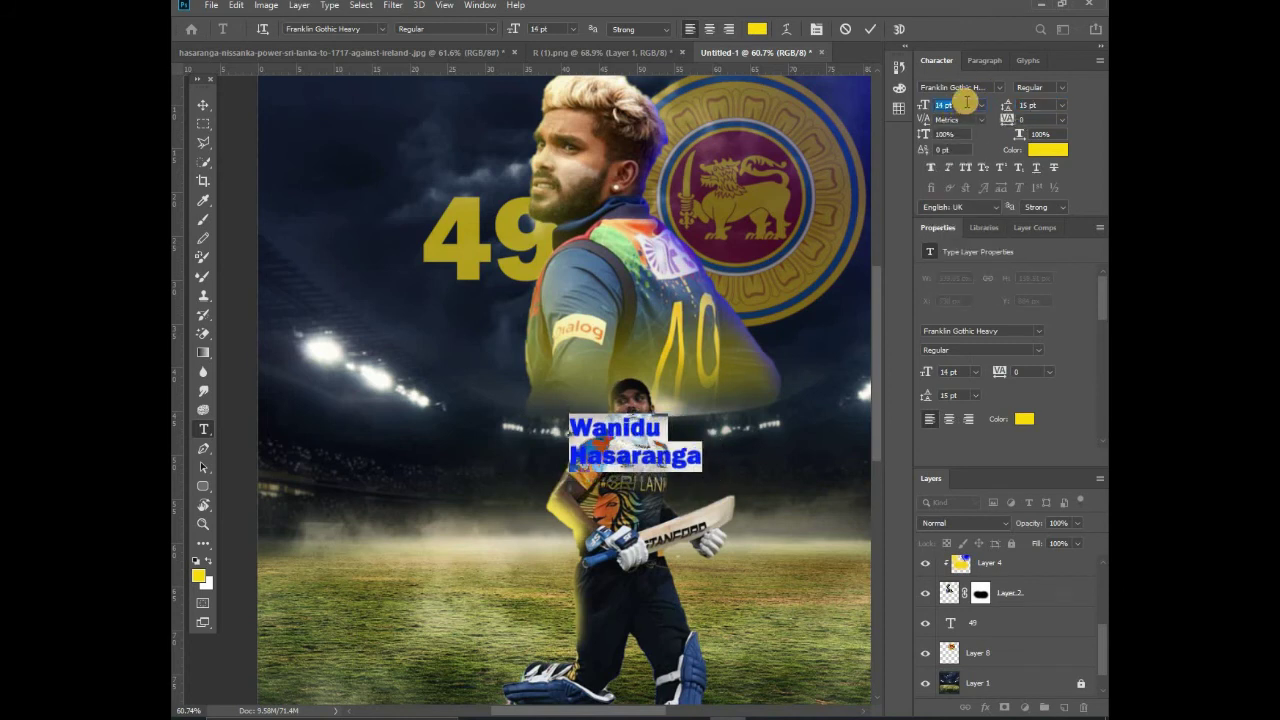
key("Down")
key("Down")
key("Down")
left_click(1047, 106)
key("Down")
key("Down")
key("Down")
key("Down")
key("Down")
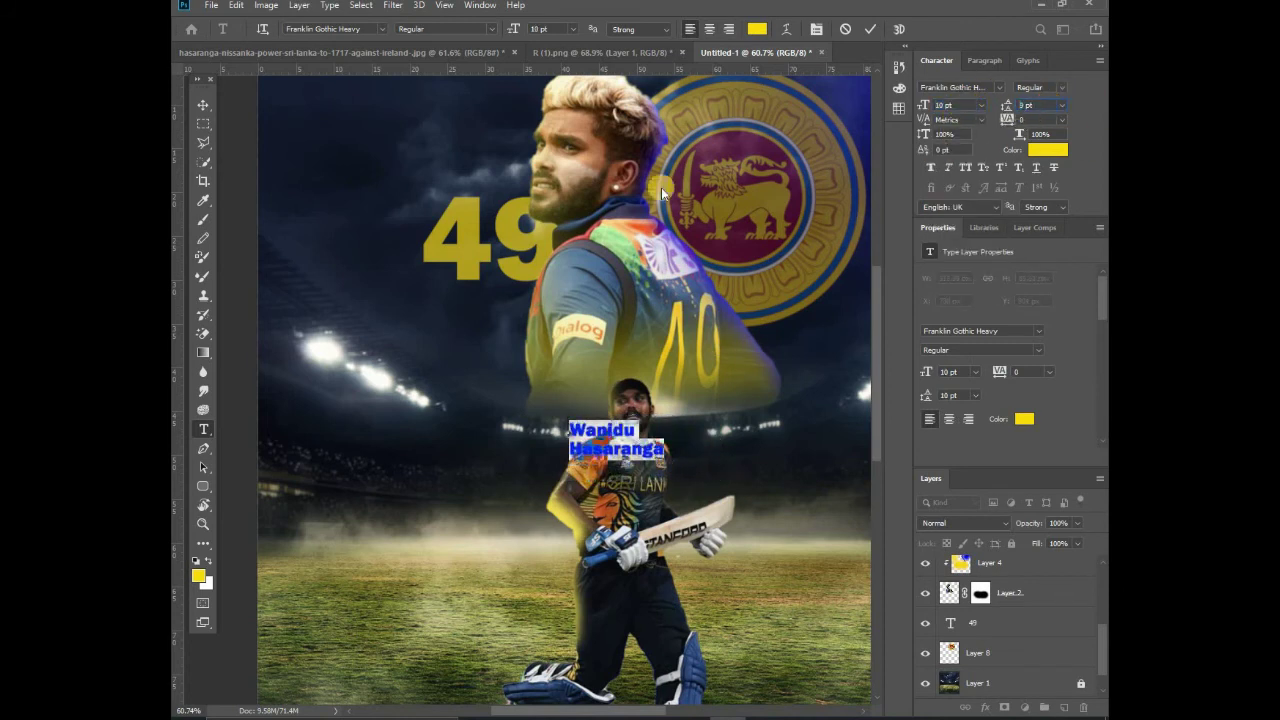
left_click(203, 104)
Colour the name text white.
double_click(619, 433)
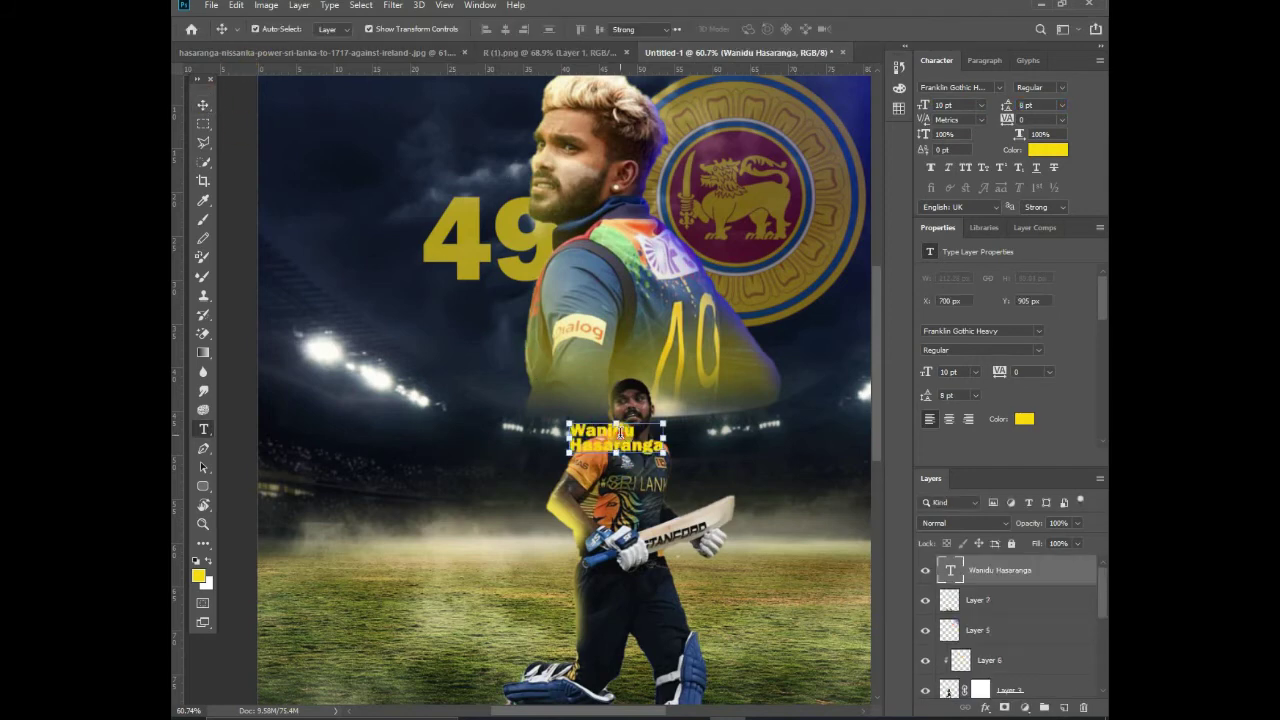
left_click(1047, 149)
left_click(592, 464)
left_click(922, 456)
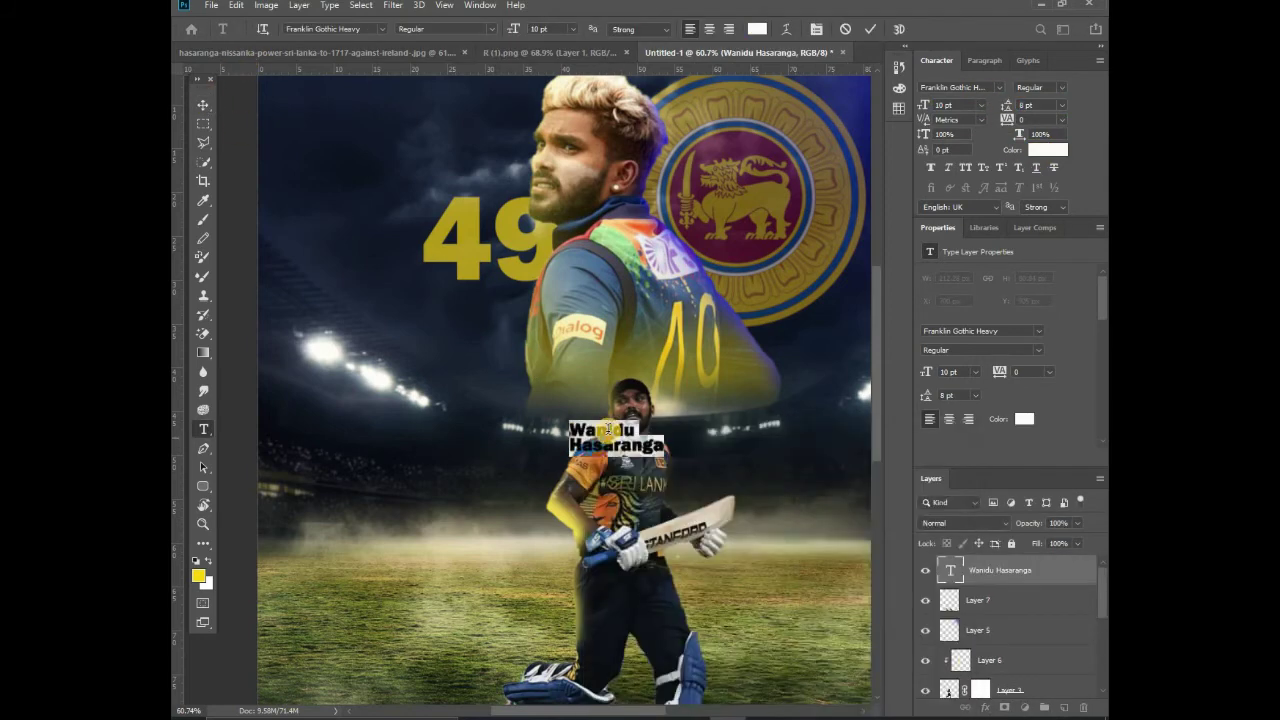
Place the name just under the yellow 49 and enlarge it slightly.
left_click(203, 104)
mouse_move(580, 430)
left_mouse_down()
mouse_move(461, 316)
mouse_move(432, 316)
left_mouse_up()
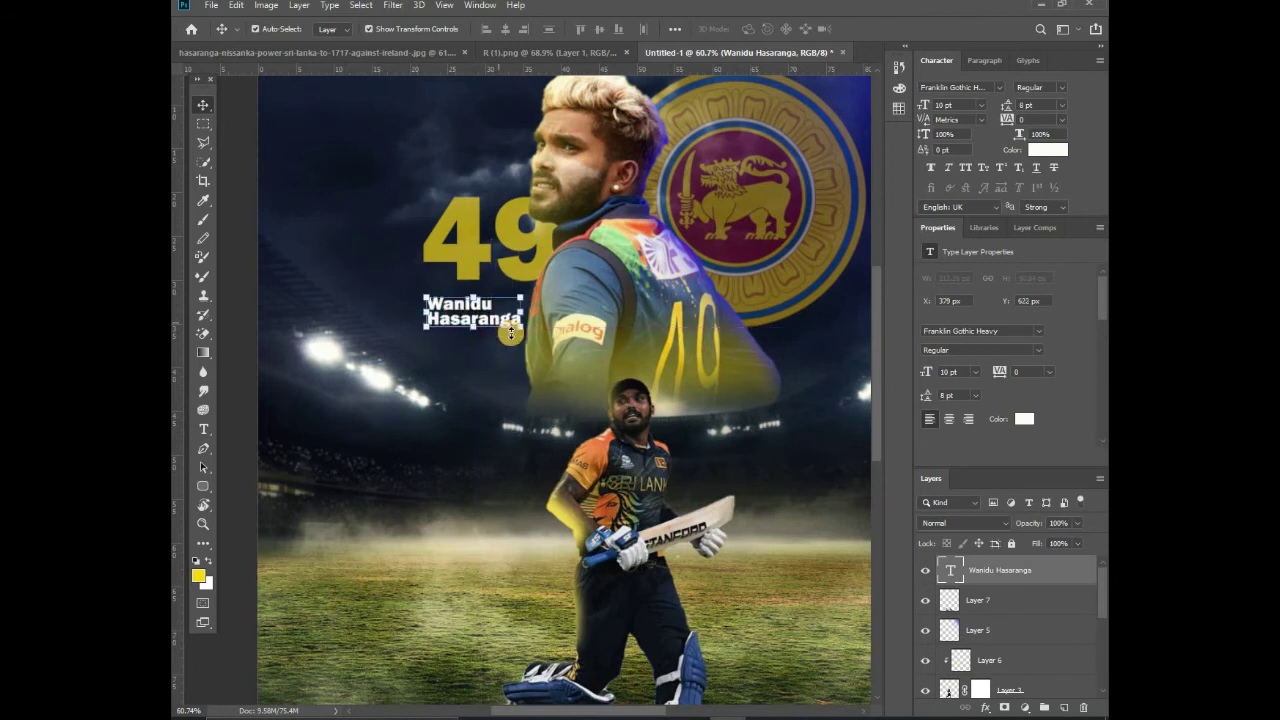
key("ctrl+t")
left_click_drag(524, 330, 538, 336)
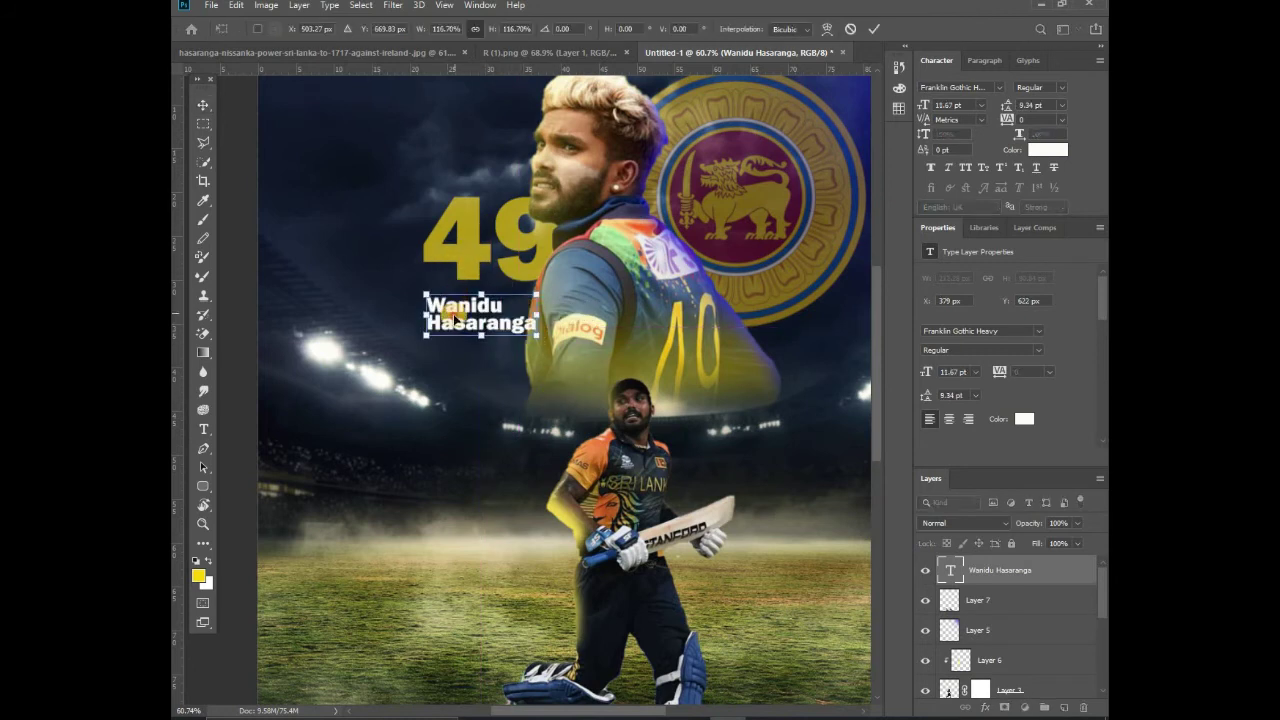
key("Return")
left_click_drag(453, 318, 455, 308)
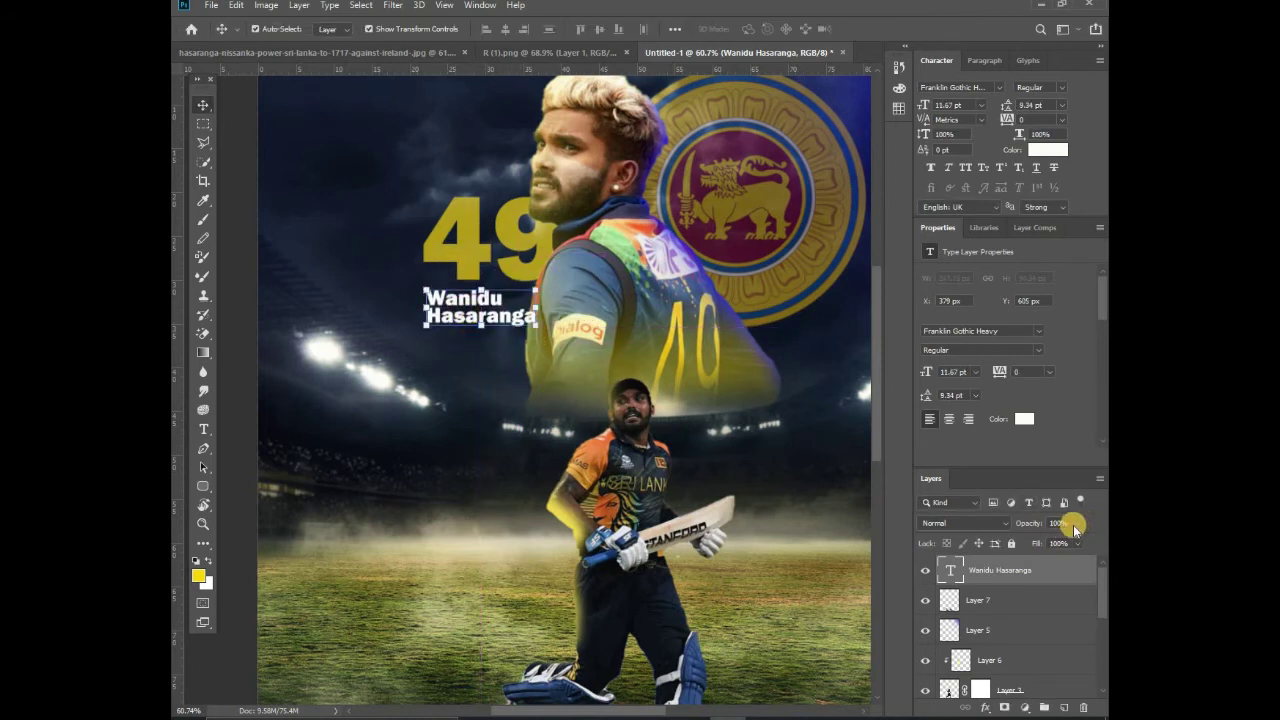
scroll(731, 491, "down", 5)
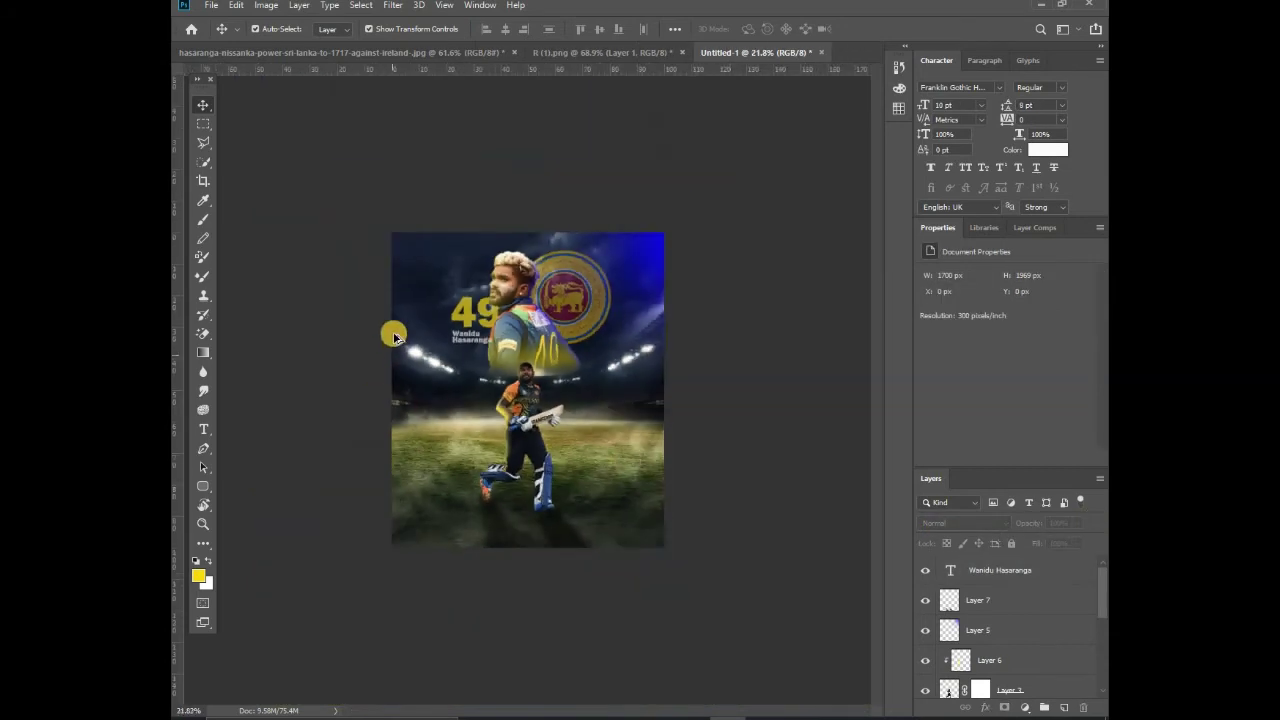
Move the name layer below Layer 8 and group the poster's layers.
scroll(394, 336, "up", 2)
mouse_move(1000, 570)
left_mouse_down()
mouse_move(1025, 638)
mouse_move(1020, 626)
left_mouse_up()
left_click(831, 514)
scroll(831, 514, "down", 2)
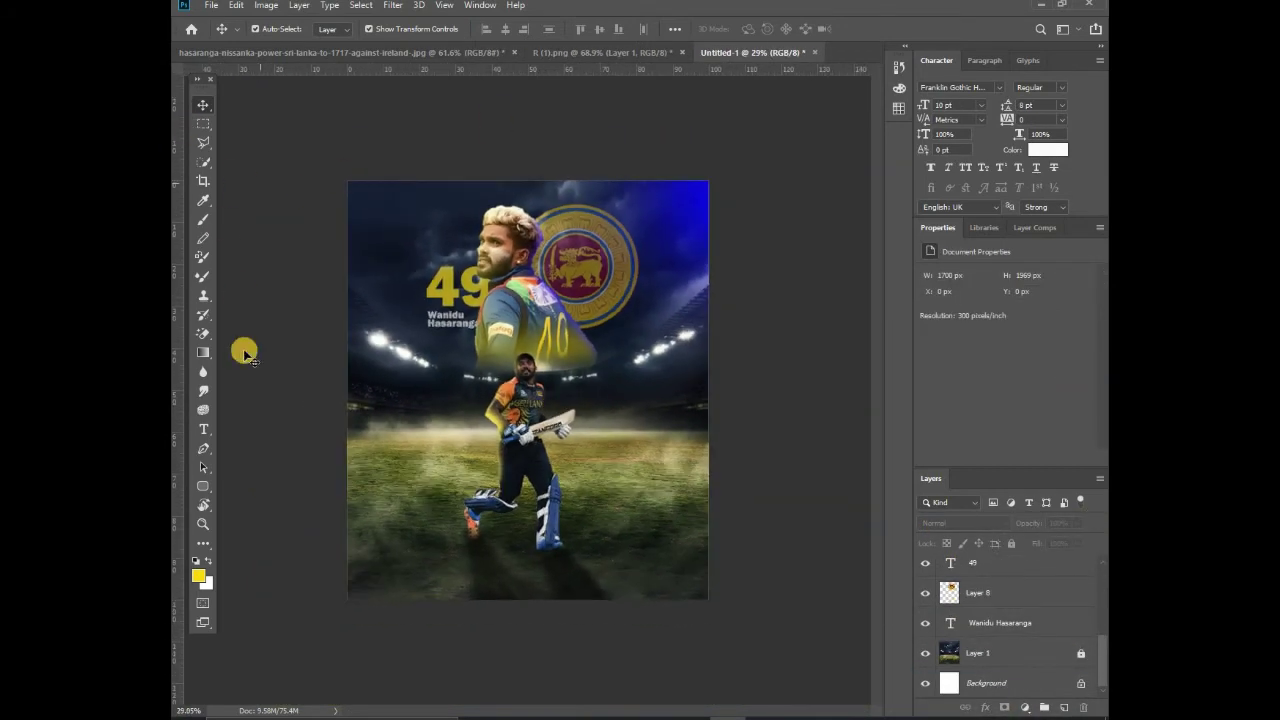
scroll(433, 552, "down", 1)
scroll(451, 580, "up", 2)
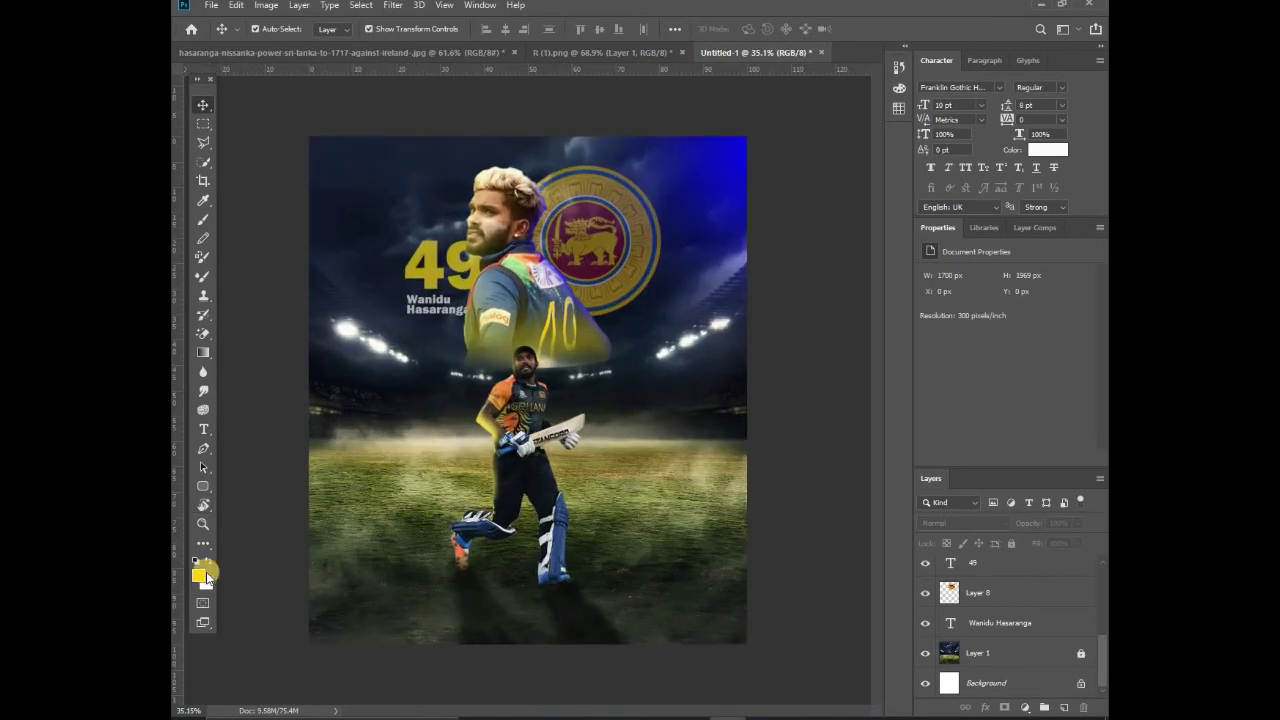
left_click(1044, 707)
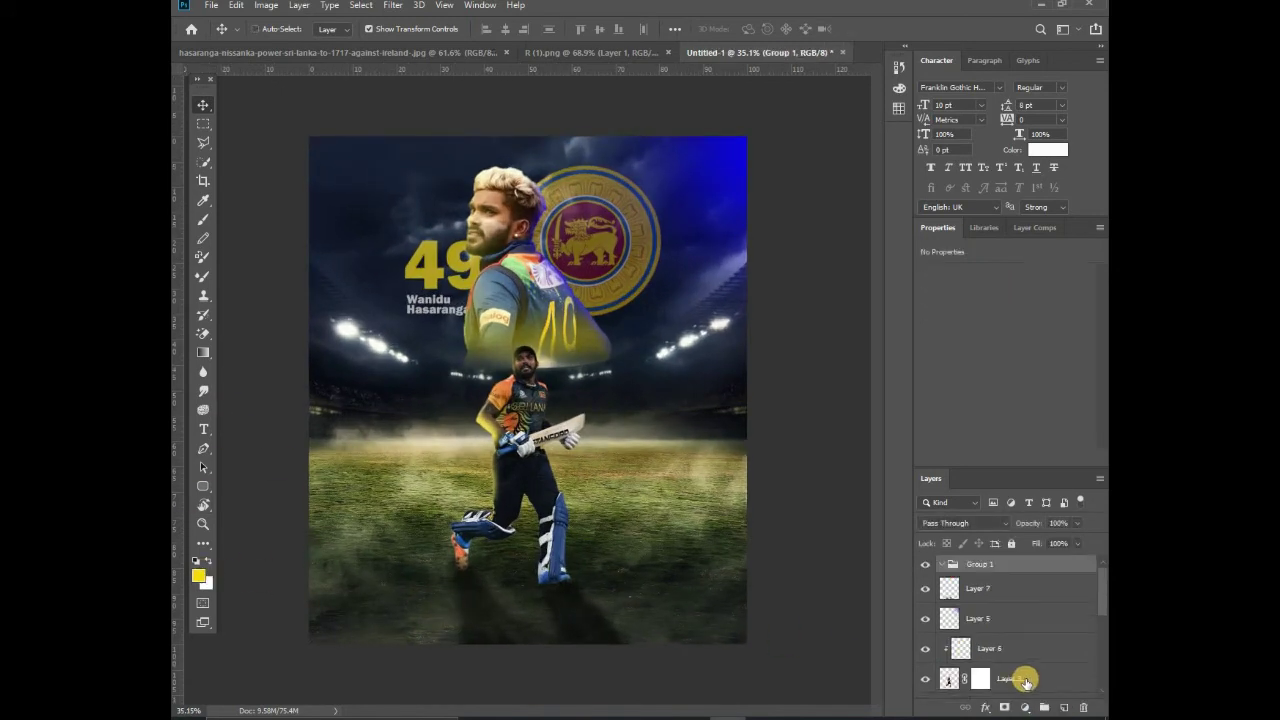
scroll(1025, 680, "down", 2)
Camera Raw the portrait: Exposure -0.50, Contrast +16, Whites -17, lifted Blacks, less vibrance.
left_click(519, 270, "ctrl")
left_click(490, 230, "ctrl")
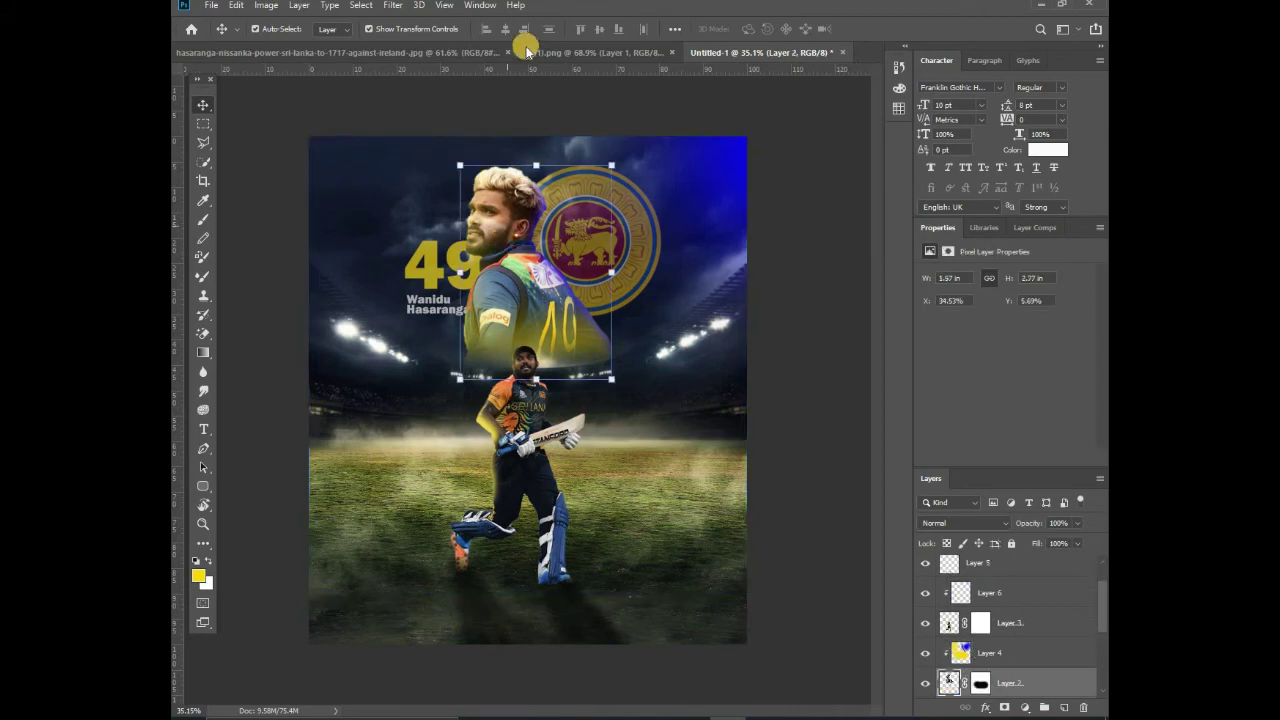
left_click(396, 8)
left_click(440, 92)
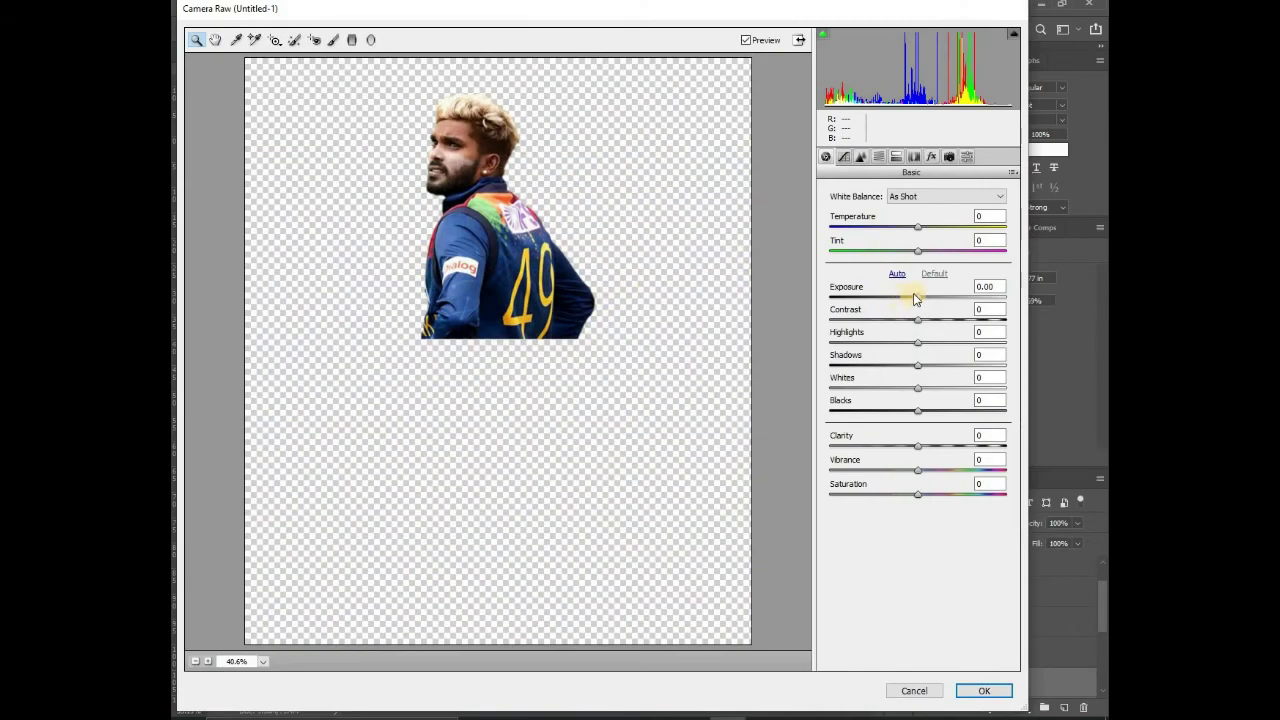
mouse_move(914, 298)
left_mouse_down()
mouse_move(902, 298)
mouse_move(931, 319)
left_mouse_up()
mouse_move(921, 389)
left_mouse_down()
mouse_move(903, 389)
mouse_move(924, 410)
left_mouse_up()
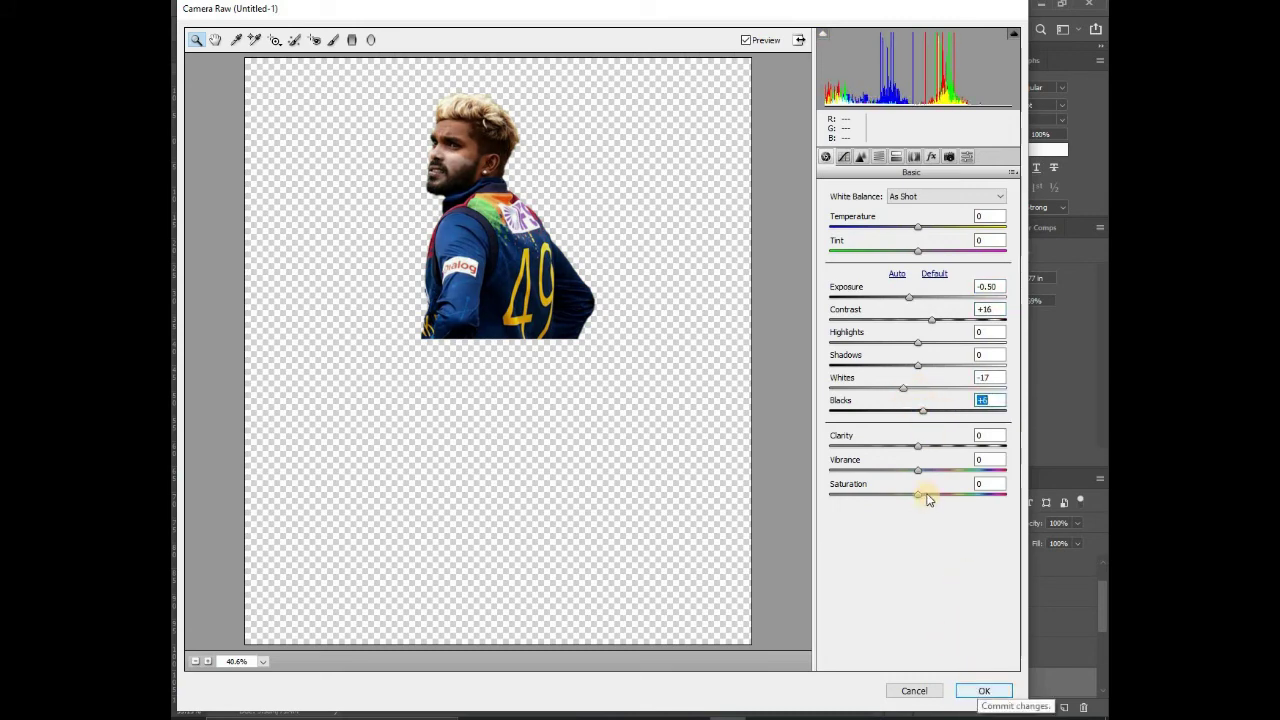
left_click_drag(918, 469, 904, 469)
left_click(975, 691)
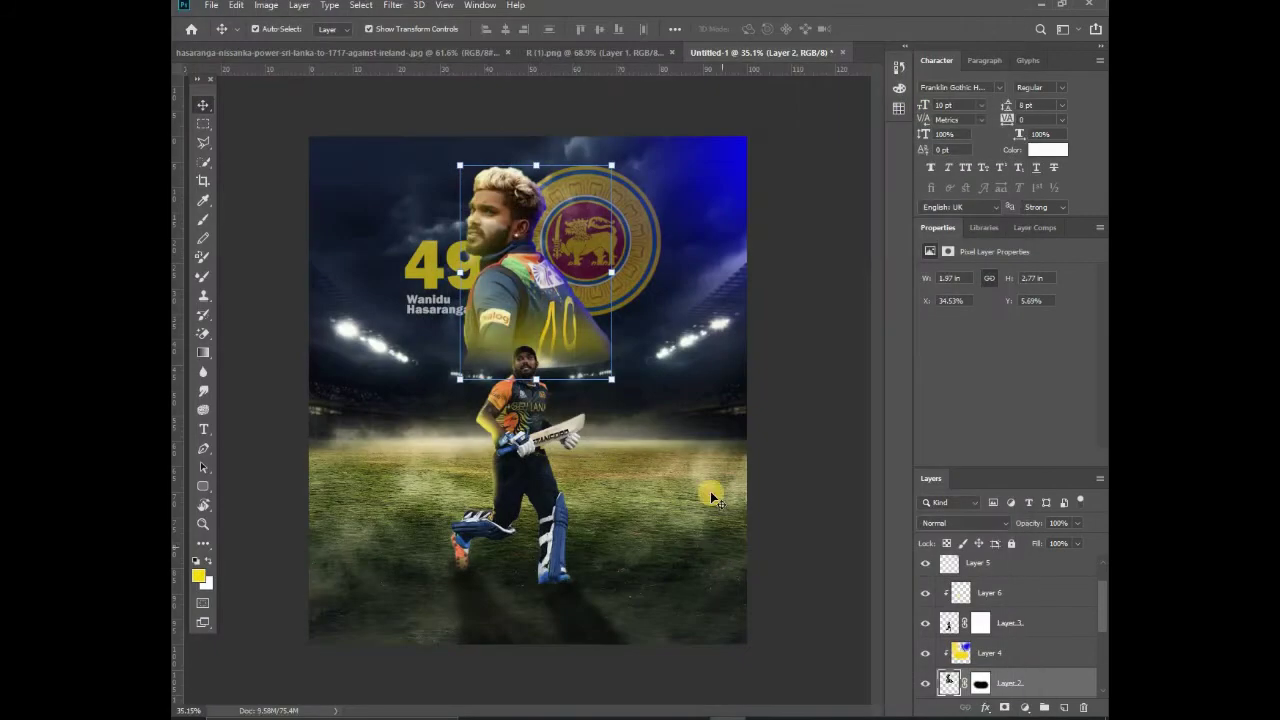
Flatten the poster and apply a Camera Raw filter to it.
key("ctrl+plus")
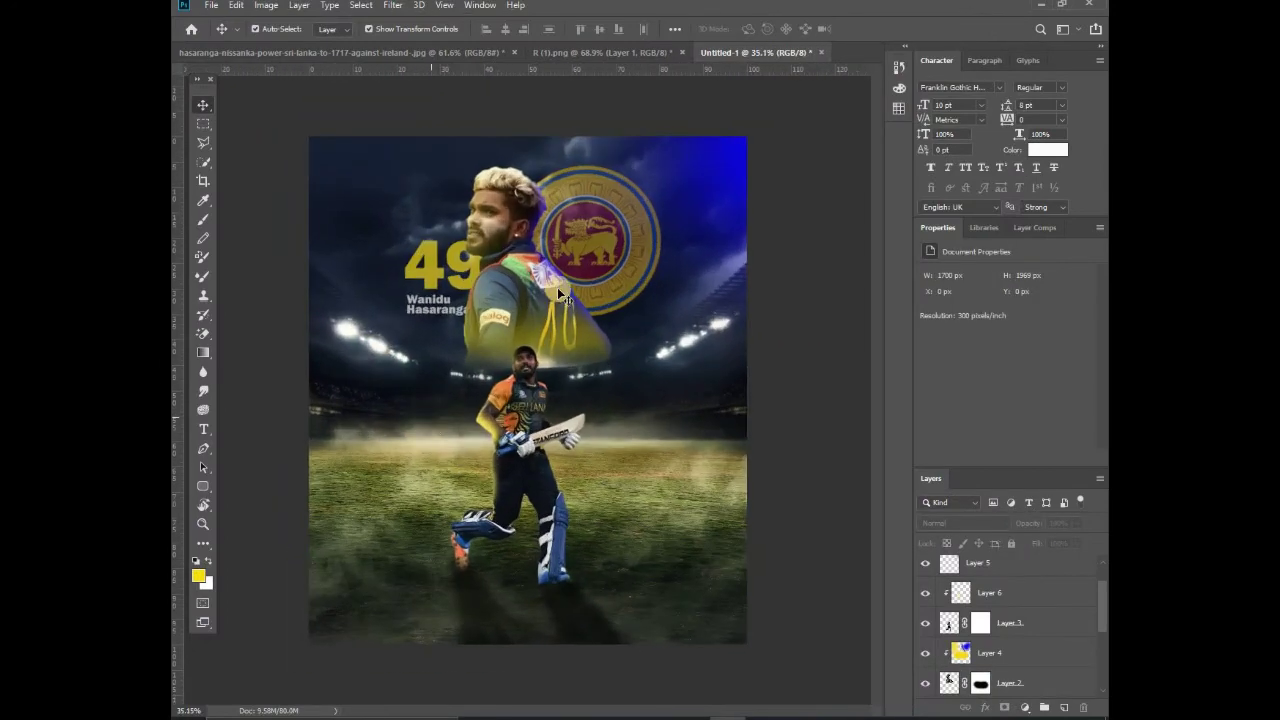
key("ctrl+shift+e")
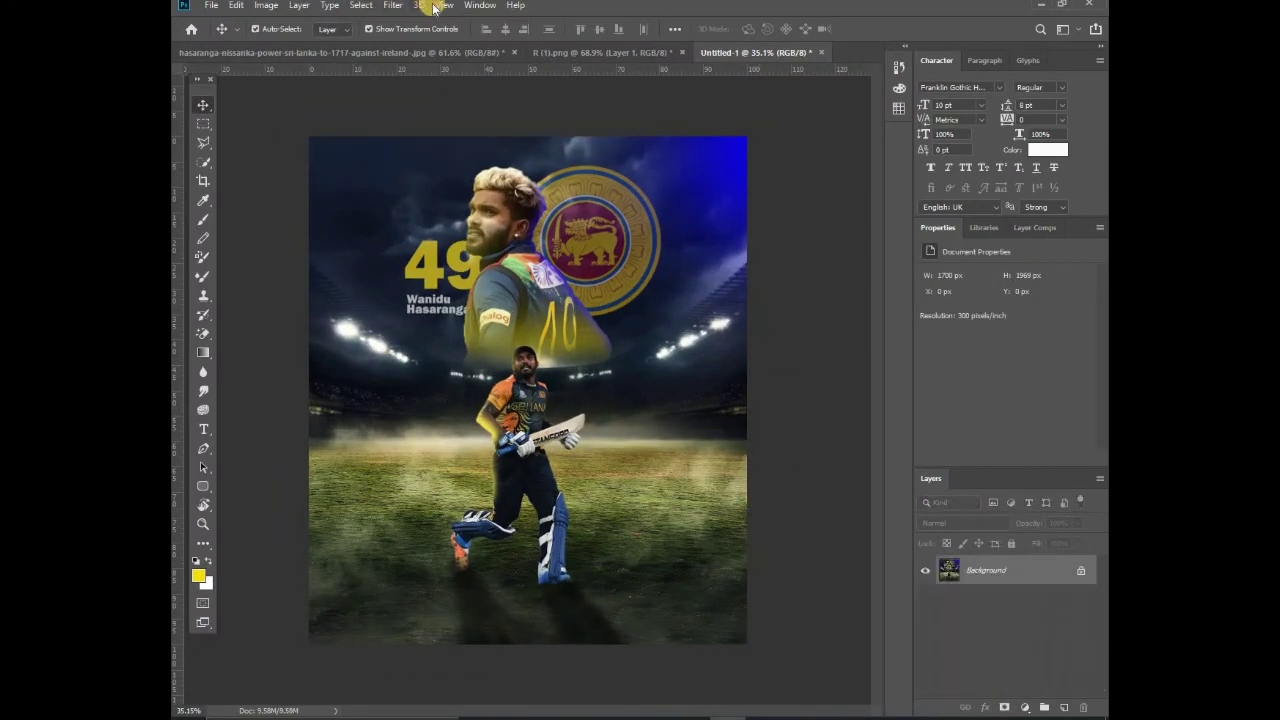
left_click(395, 5)
left_click(435, 89)
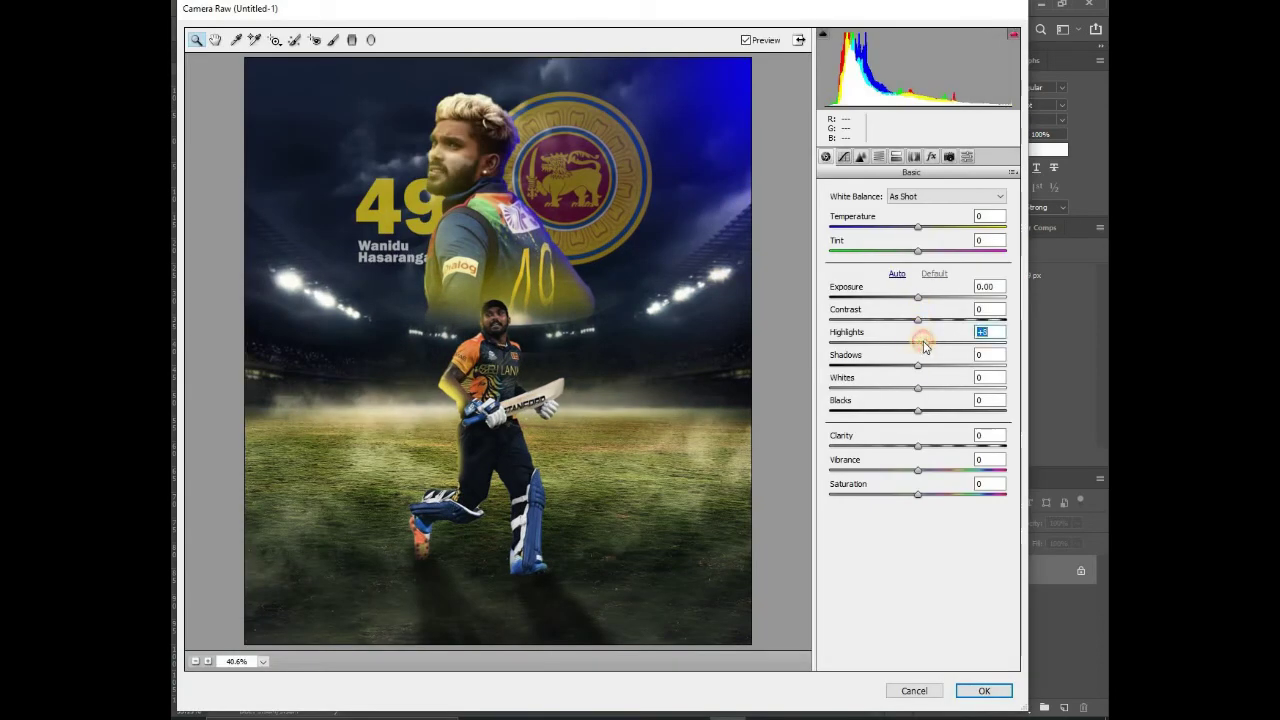
left_click(984, 690)
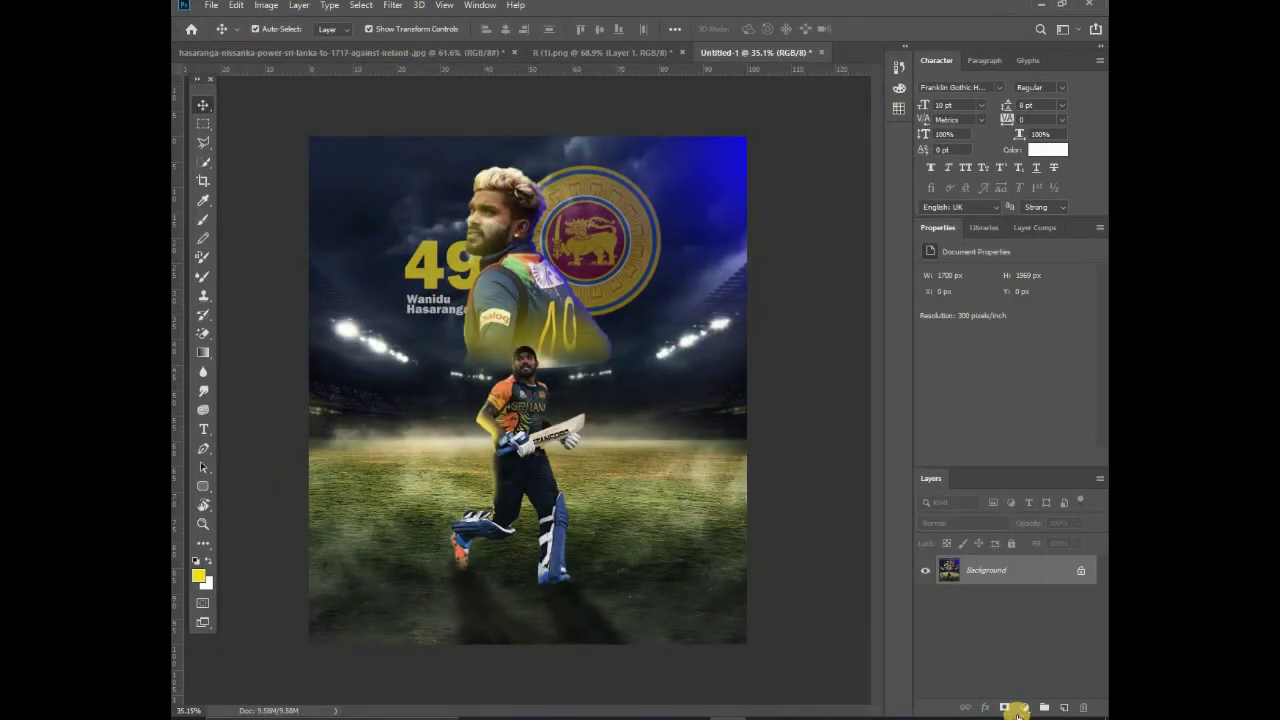
Add a Color Balance layer (Yellow-Blue -7) and an Exposure layer with gamma 1.19.
left_click(1005, 707)
left_click(1030, 578)
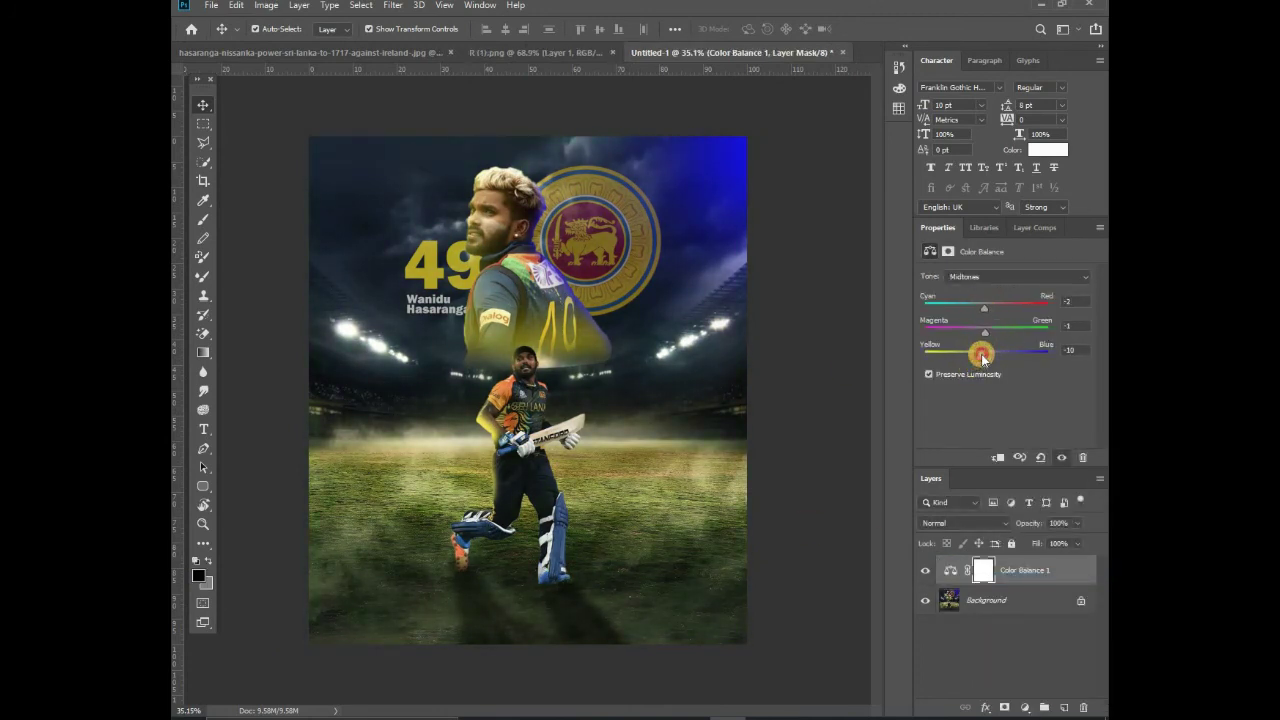
left_click(1024, 707)
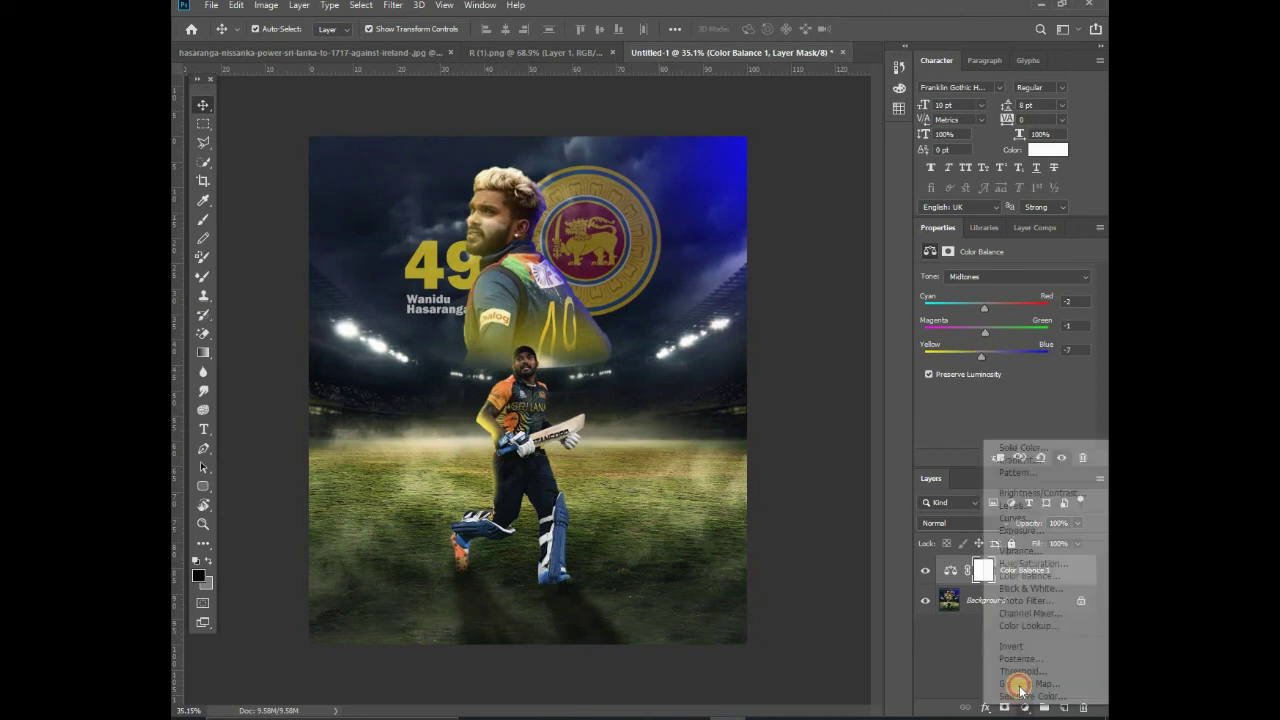
left_click(1014, 530)
mouse_move(1006, 369)
left_mouse_down()
mouse_move(993, 373)
mouse_move(1014, 314)
left_mouse_up()
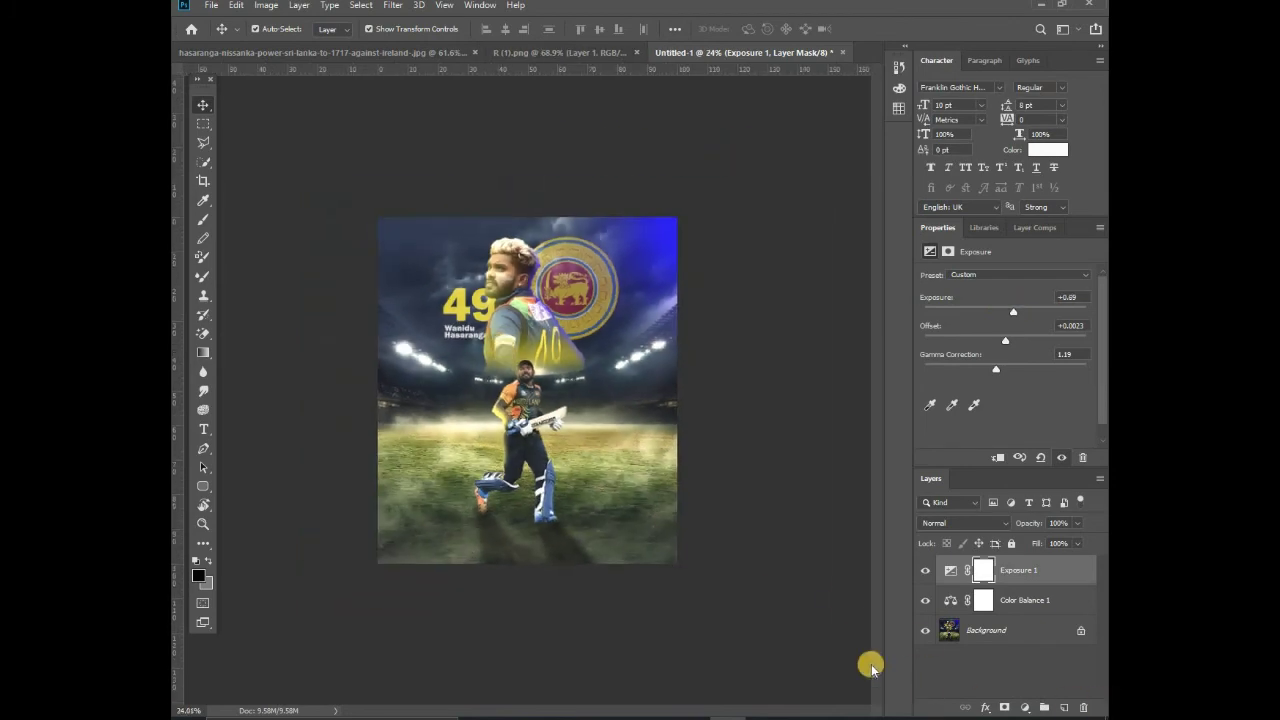
scroll(559, 460, "down", 1)
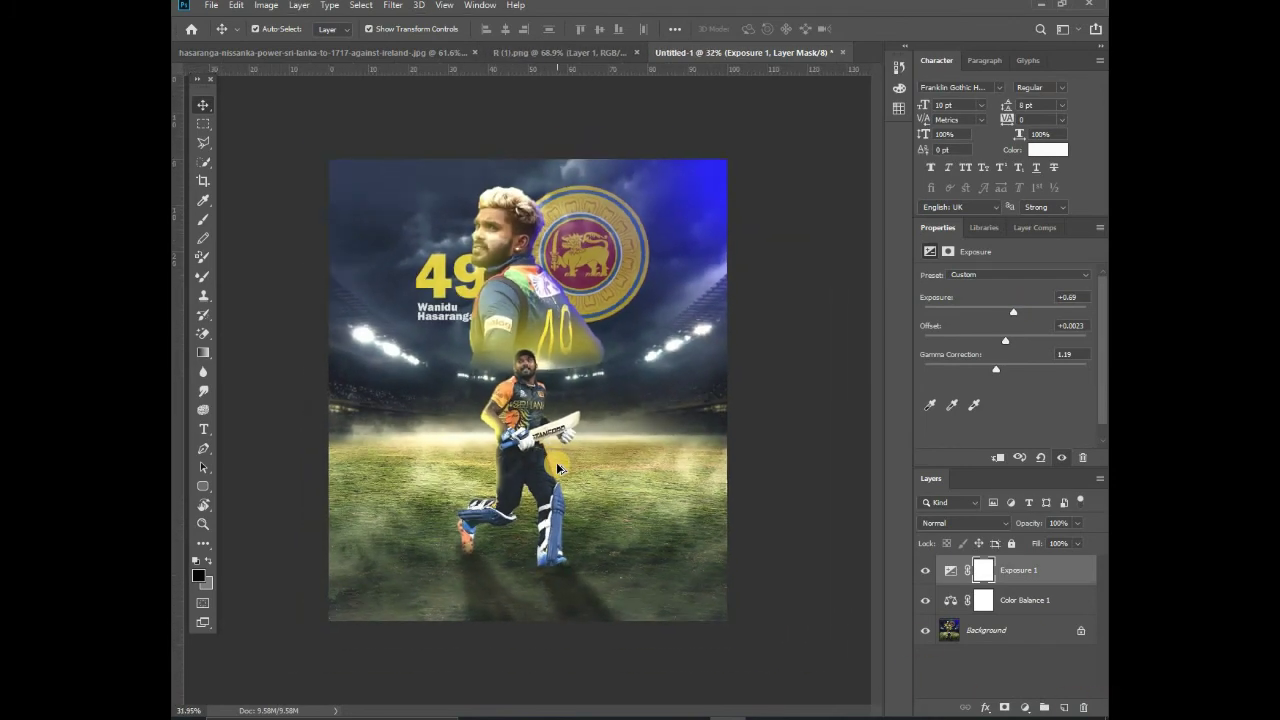